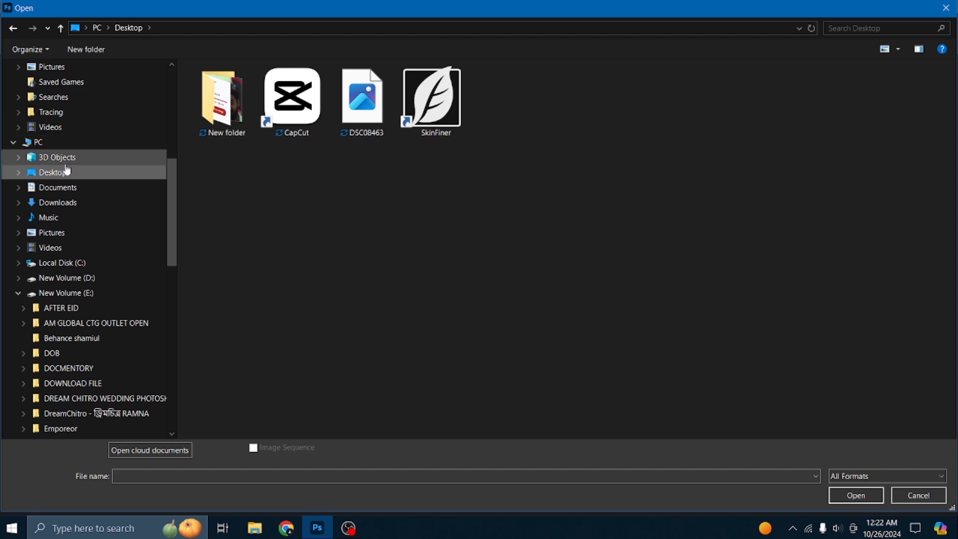
# Open the raw photo DSC08463 from the Desktop.
pyautogui.scroll(2, 64, 171)
pyautogui.click(354, 110)
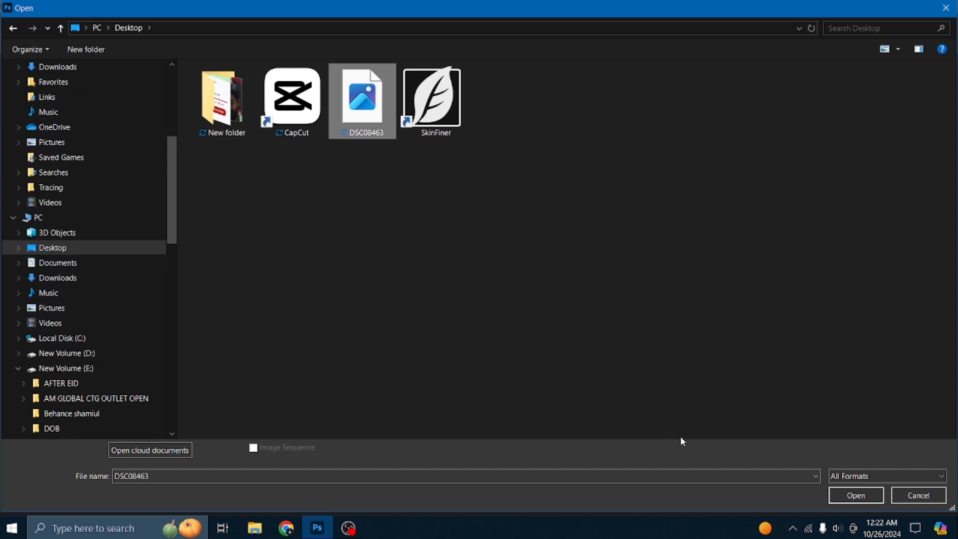
pyautogui.click(856, 495)
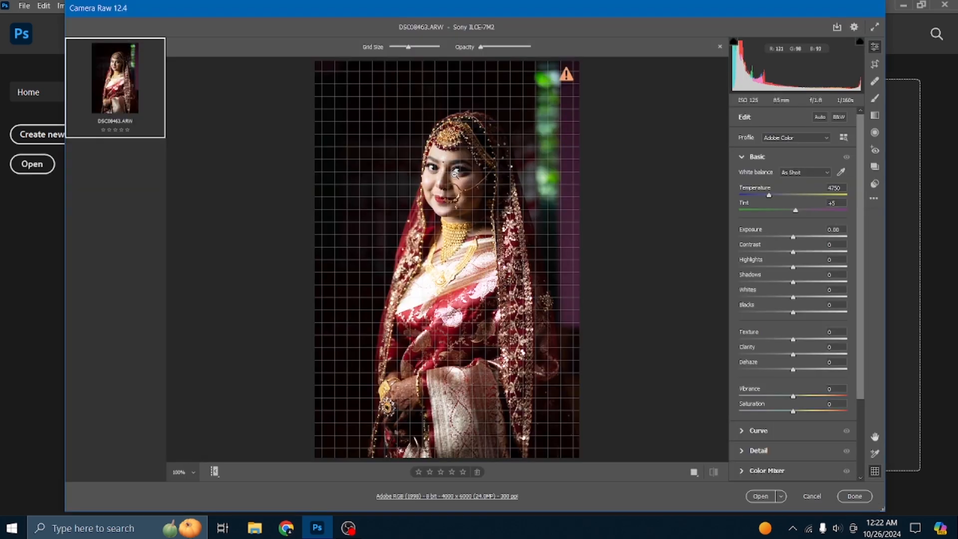
# Examine the bride's face and the embroidered veil at 100% magnification, returning to the full view.
pyautogui.click(455, 173)
pyautogui.scroll(-3, 449, 292)
pyautogui.scroll(-3, 449, 291)
pyautogui.click(439, 216)
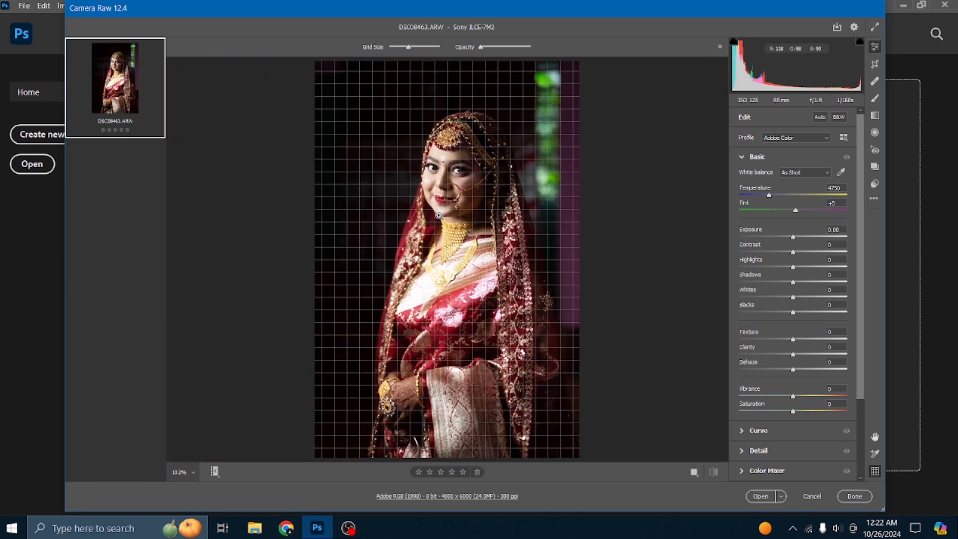
pyautogui.click(439, 216)
pyautogui.scroll(-3, 338, 254)
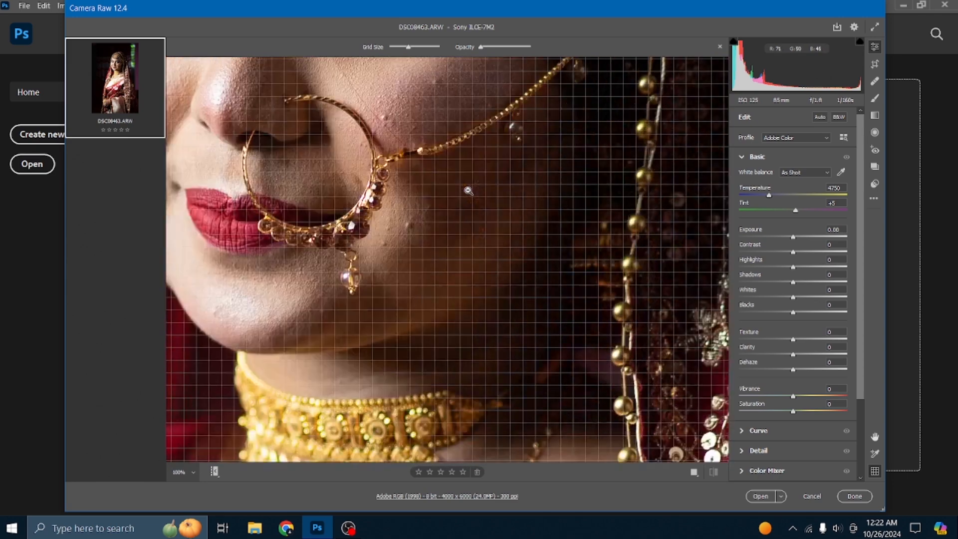
pyautogui.scroll(3, 338, 253)
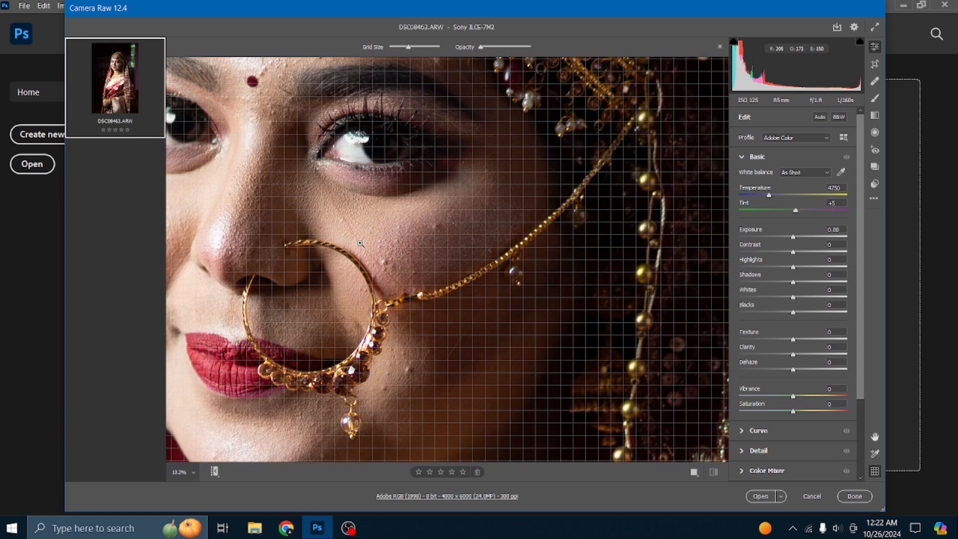
pyautogui.click(360, 243)
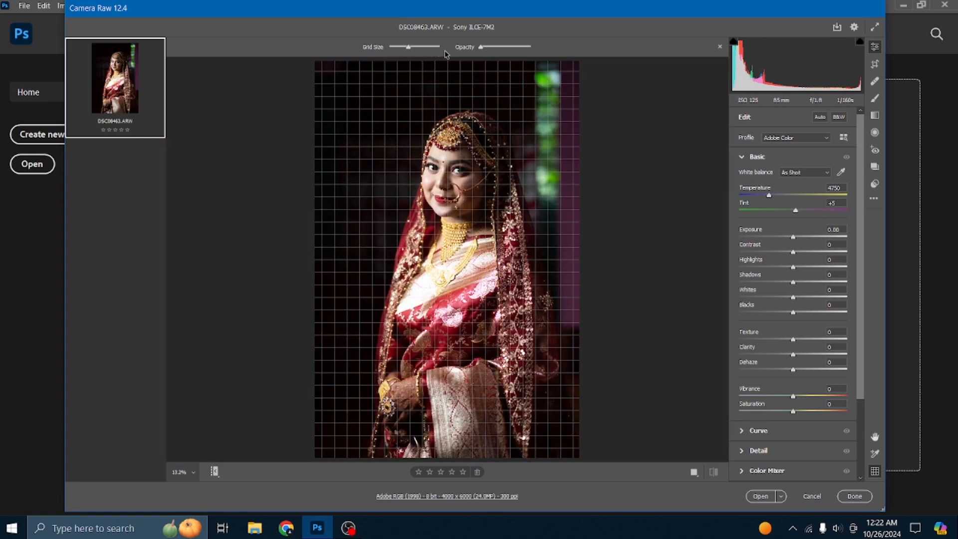
pyautogui.click(513, 206)
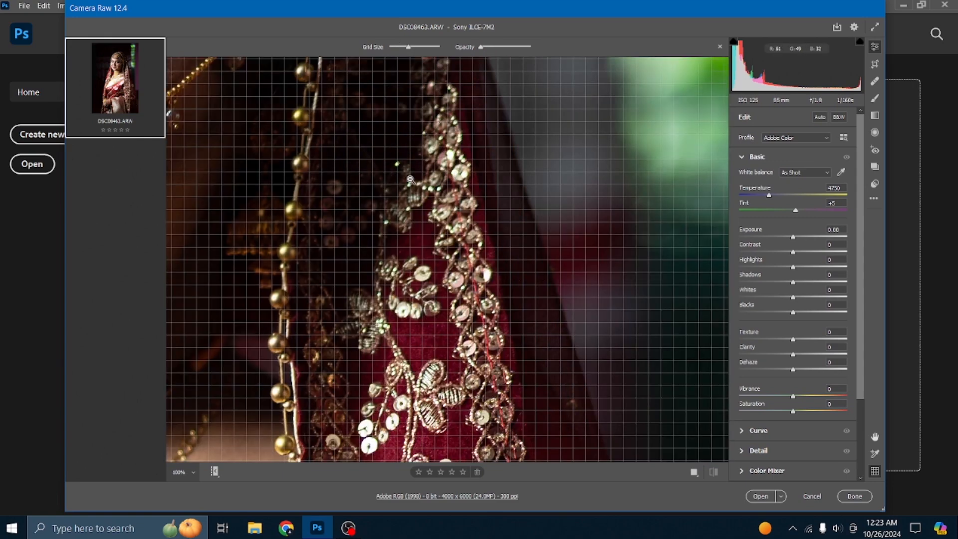
pyautogui.click(407, 172)
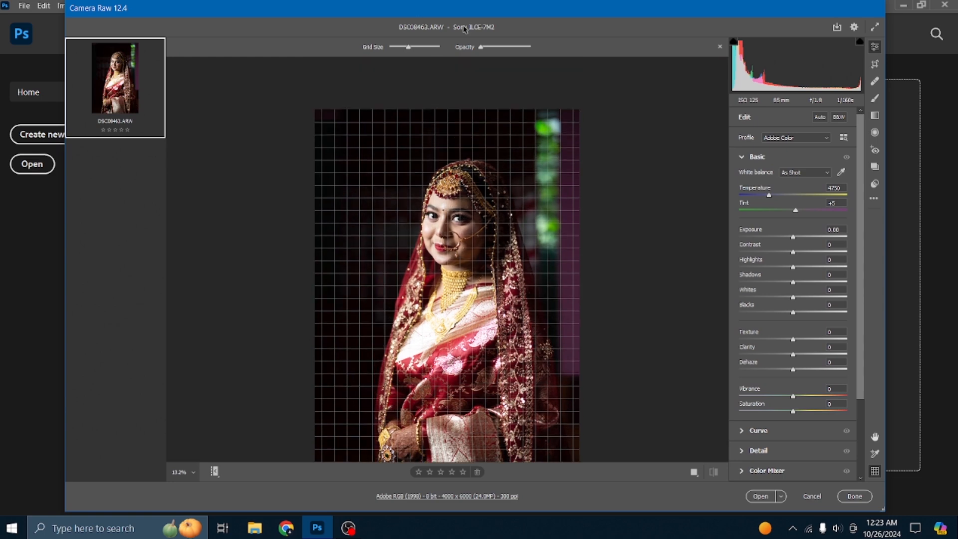
# Examine the skin blemishes on the forehead, cheeks and chin, plus the dark background beside the face.
pyautogui.click(469, 229)
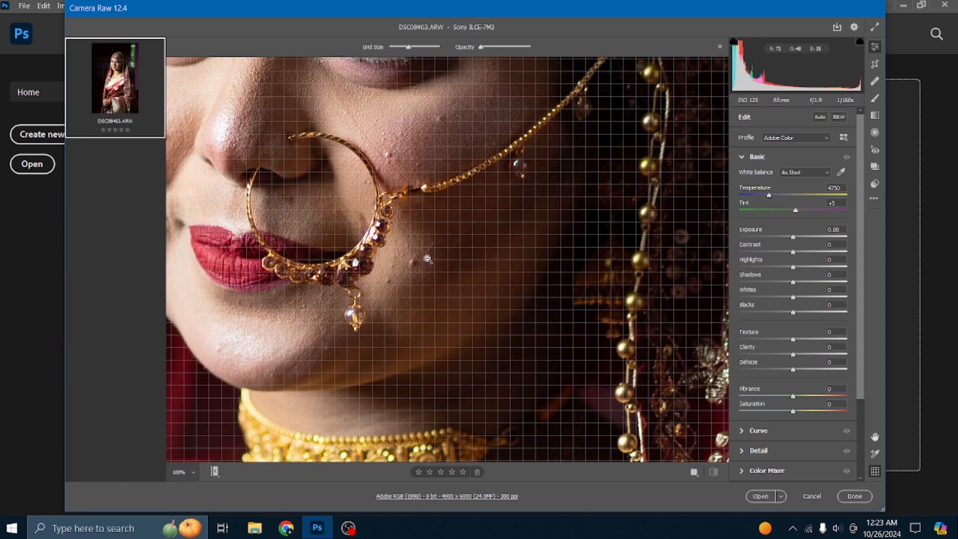
pyautogui.scroll(-3, 429, 259)
pyautogui.scroll(-2, 429, 259)
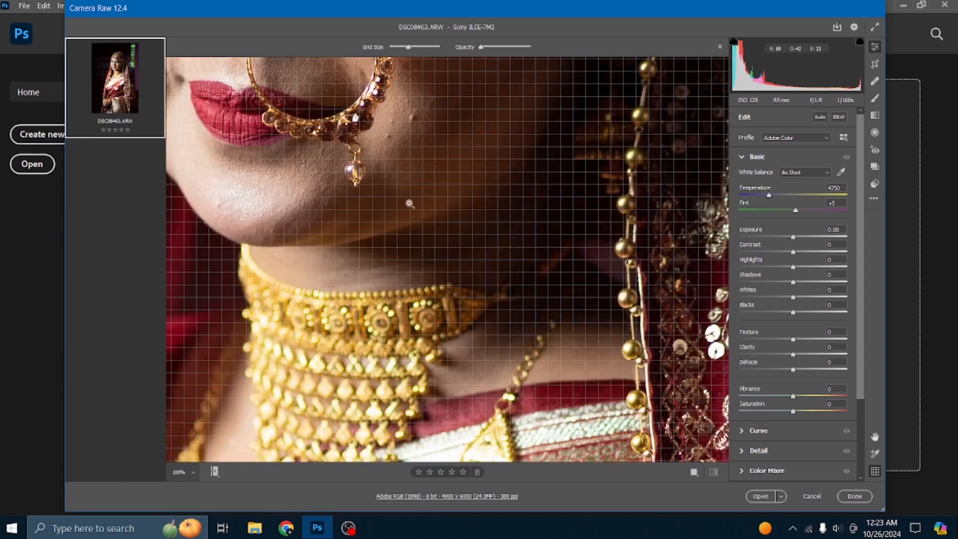
pyautogui.hscroll(-10, 401, 197)
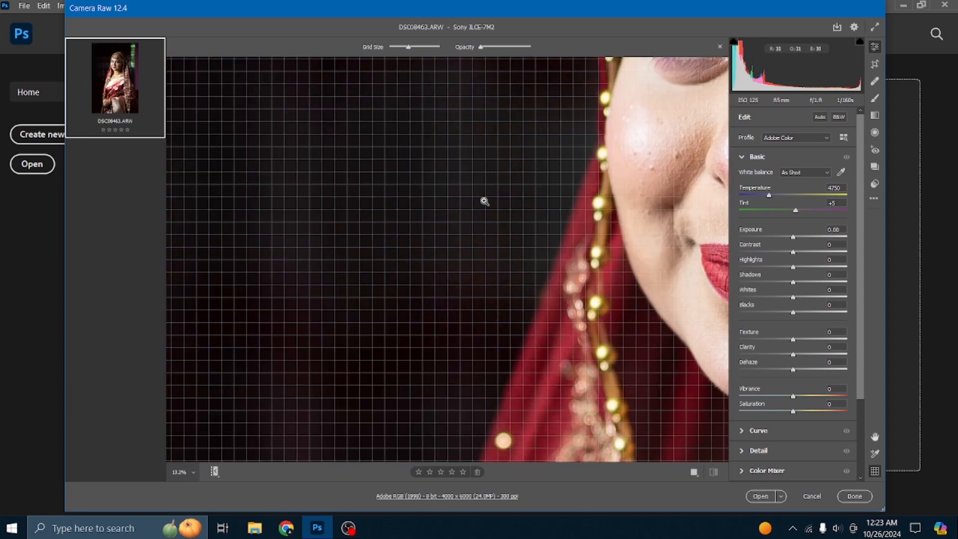
pyautogui.click(485, 201)
pyautogui.click(482, 186)
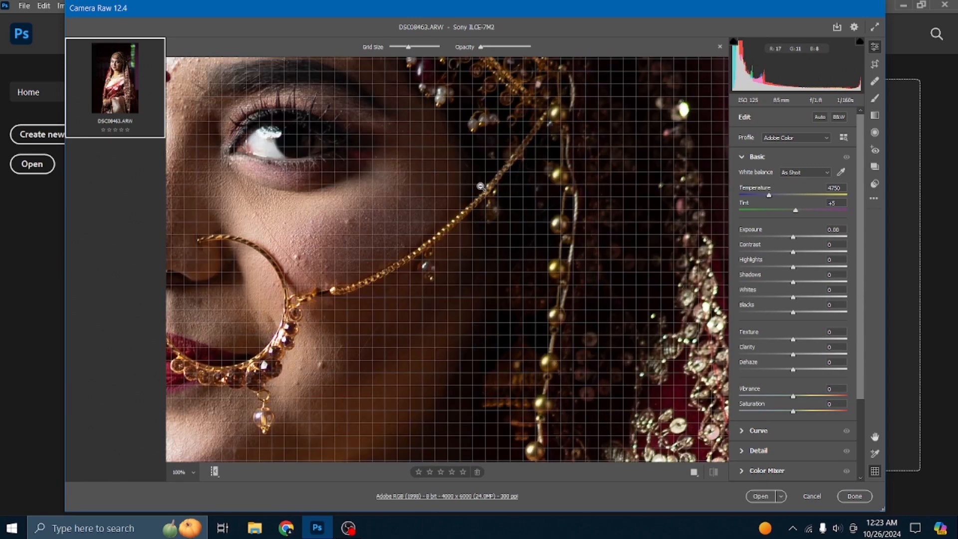
pyautogui.click(359, 249)
pyautogui.click(444, 166)
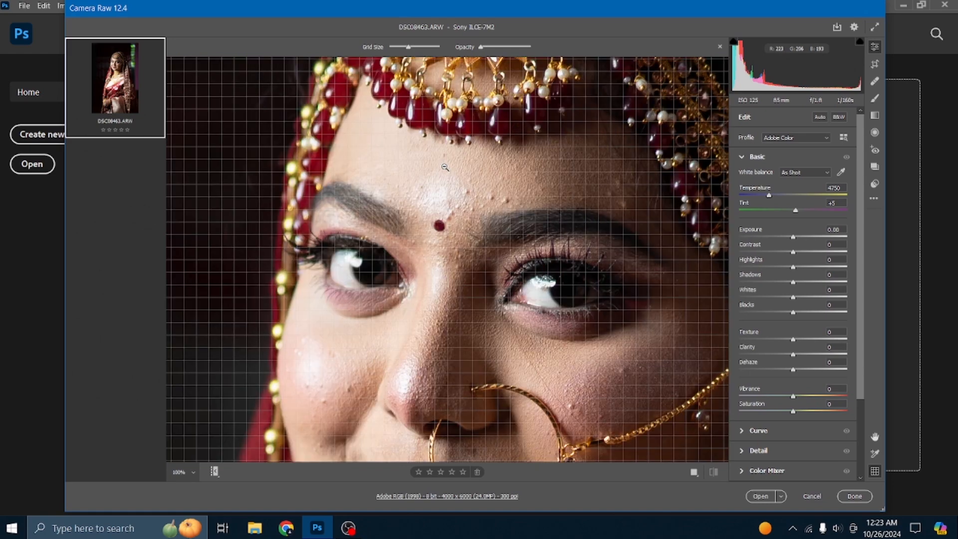
pyautogui.scroll(-6, 354, 256)
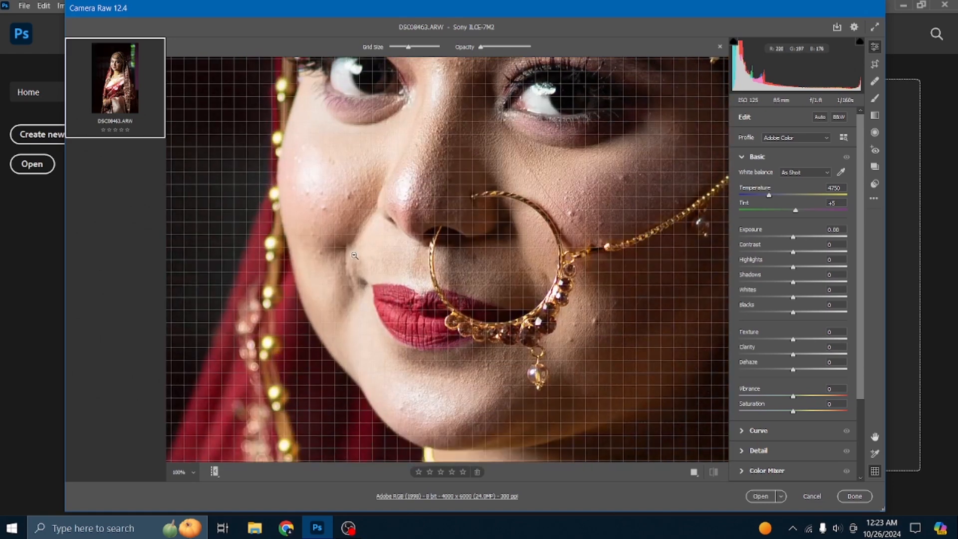
pyautogui.click(354, 256)
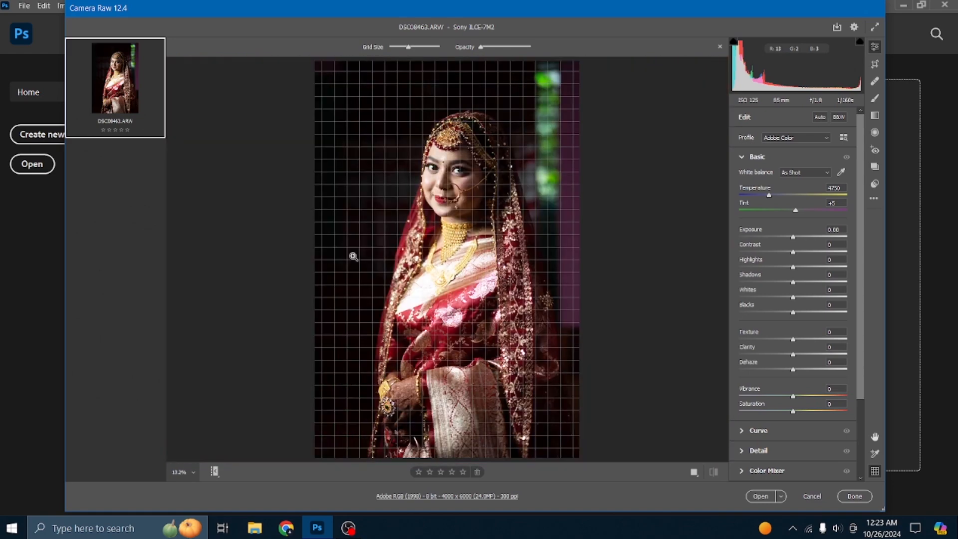
pyautogui.click(469, 183)
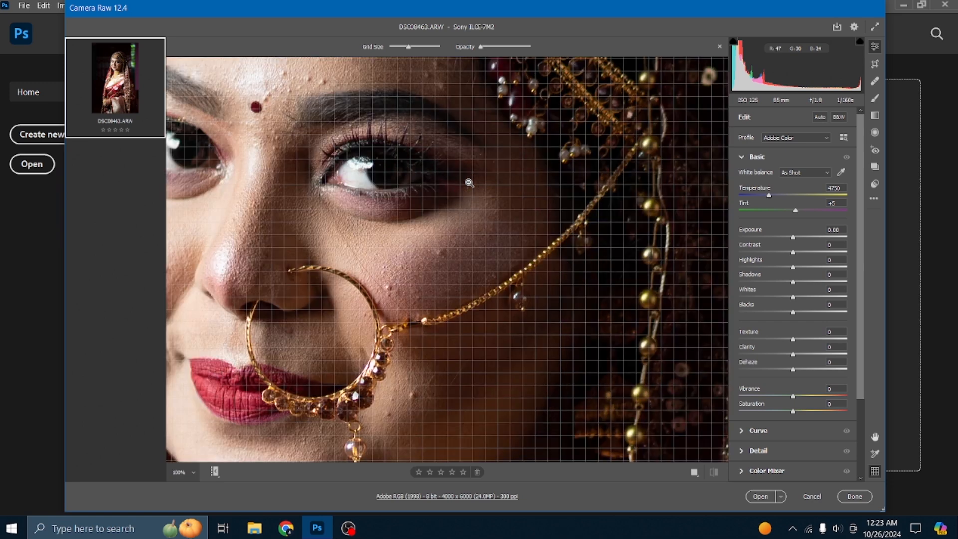
pyautogui.scroll(-4, 451, 209)
pyautogui.click(405, 207)
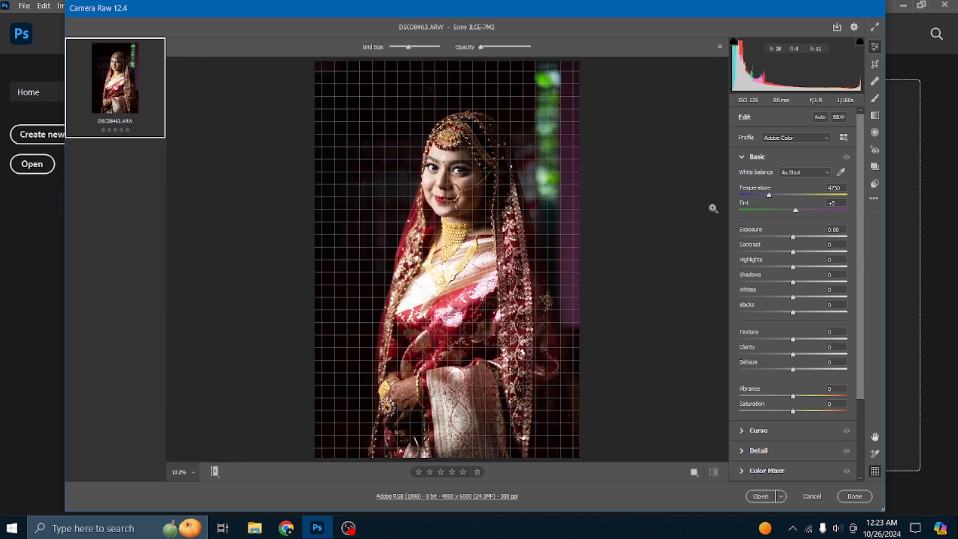
pyautogui.moveTo(771, 195); pyautogui.dragTo(772, 196)
pyautogui.doubleClick(768, 193)
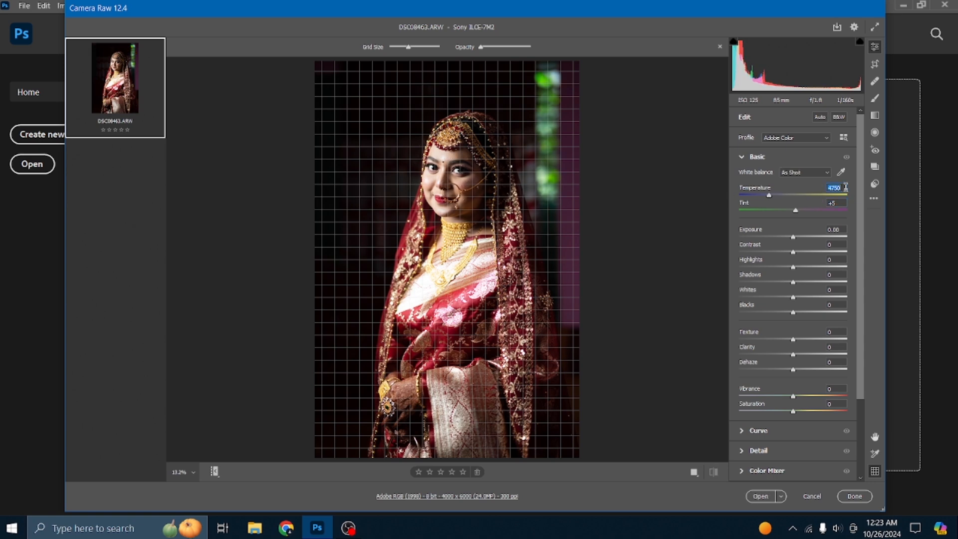
# Compare the lit and shaded sides of the face up close, checking skin texture around the eyes and nose.
pyautogui.click(440, 190)
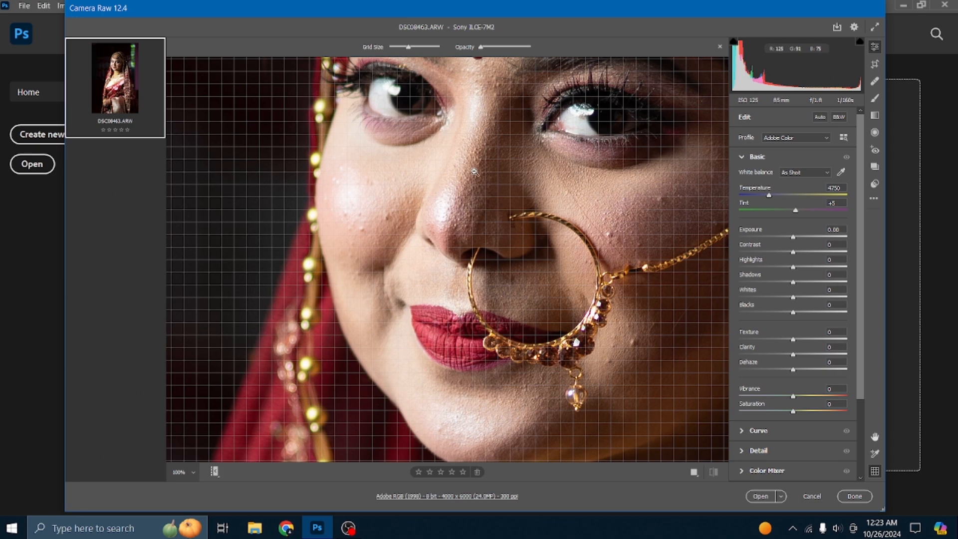
pyautogui.click(474, 172)
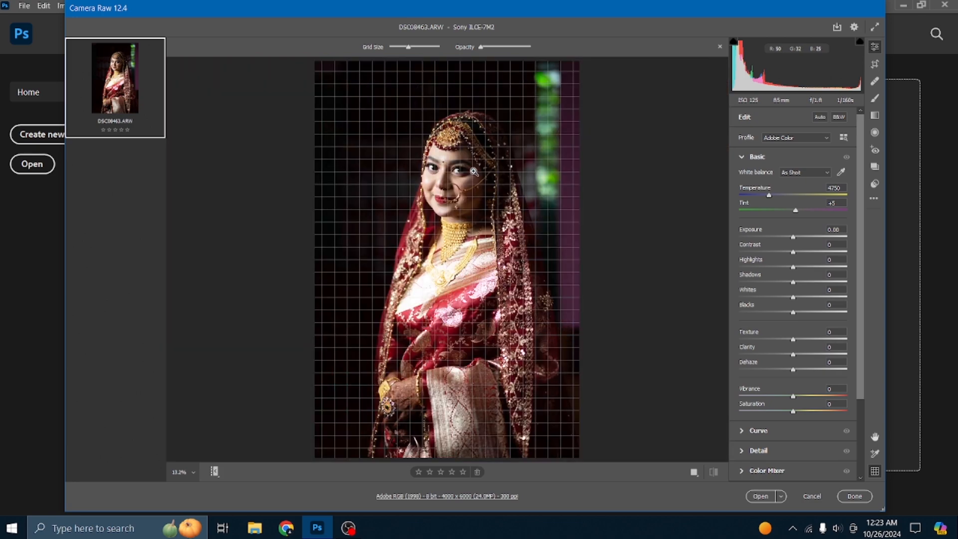
pyautogui.click(464, 178)
pyautogui.scroll(-2, 465, 178)
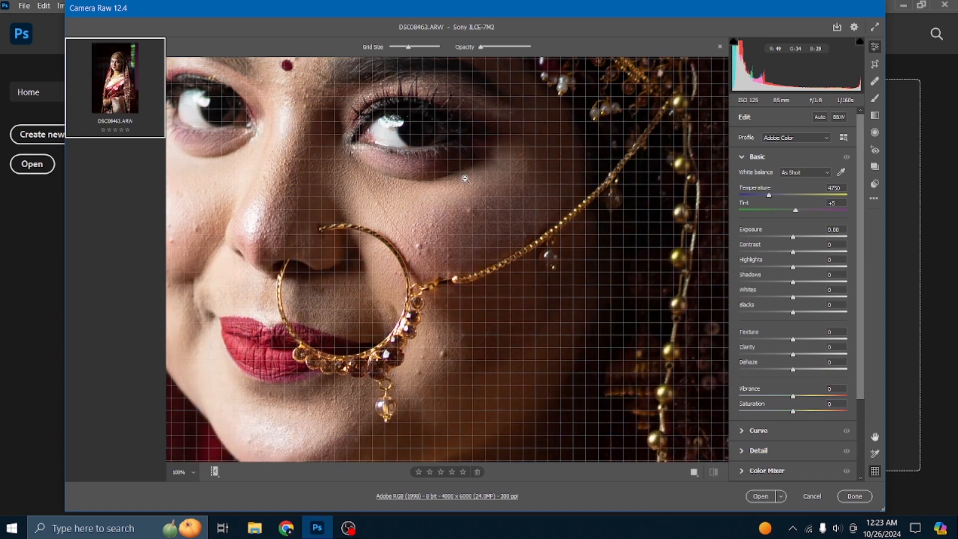
pyautogui.click(297, 191)
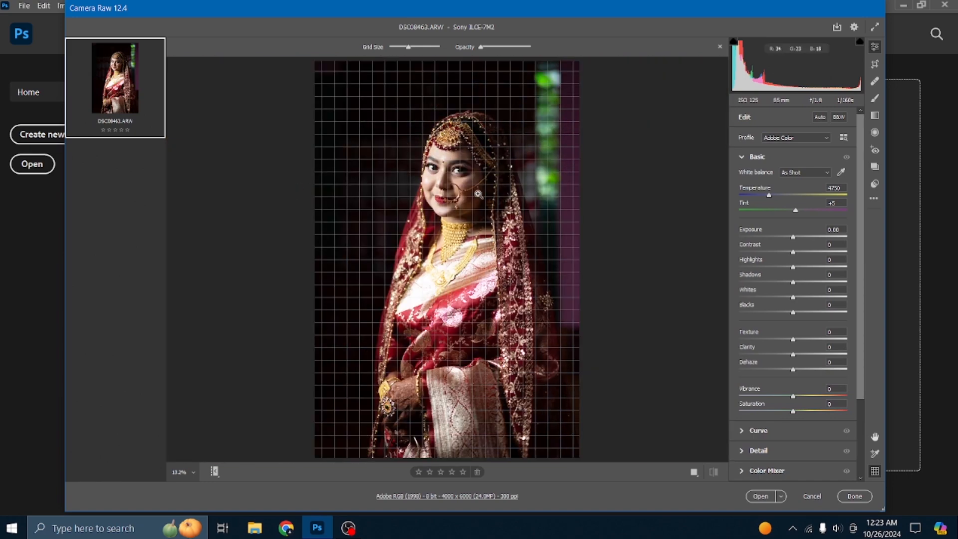
pyautogui.click(464, 185)
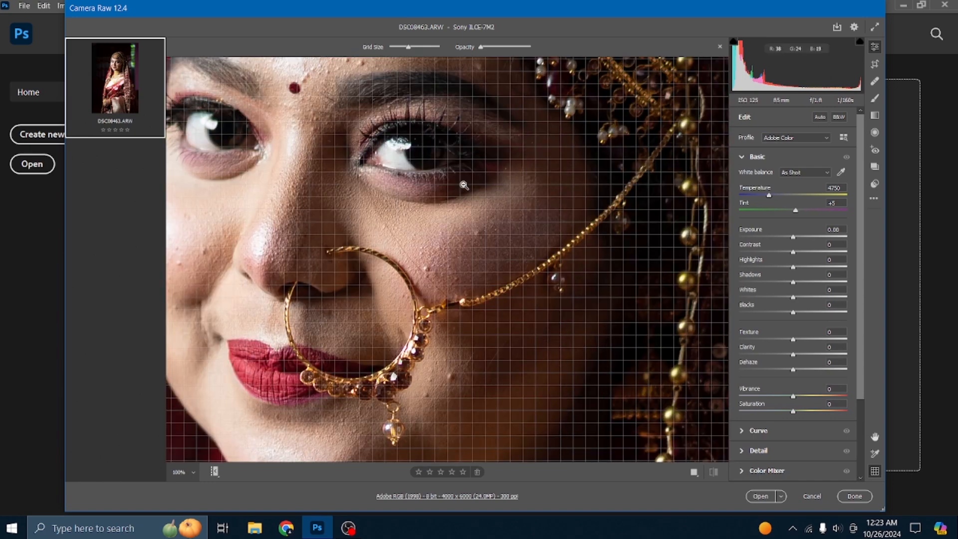
pyautogui.click(383, 225)
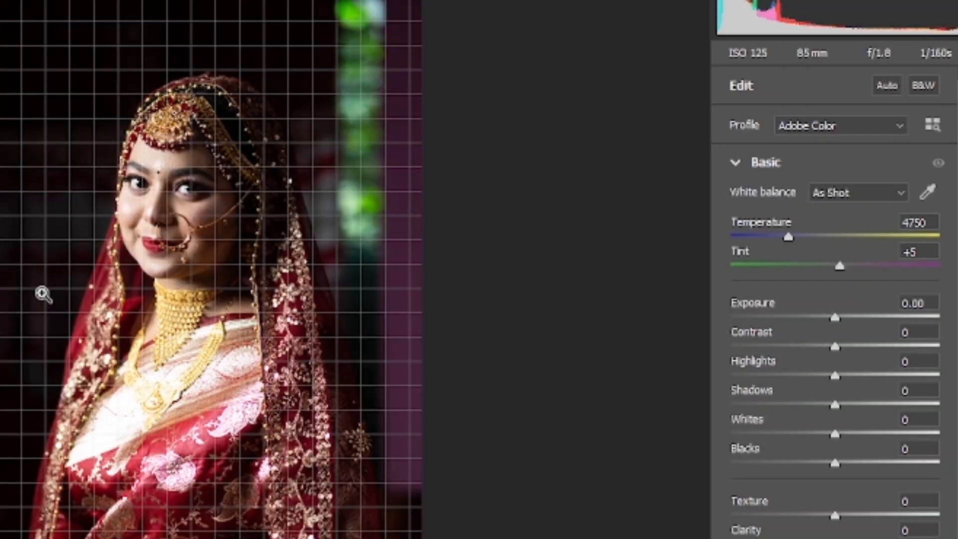
pyautogui.click(466, 187)
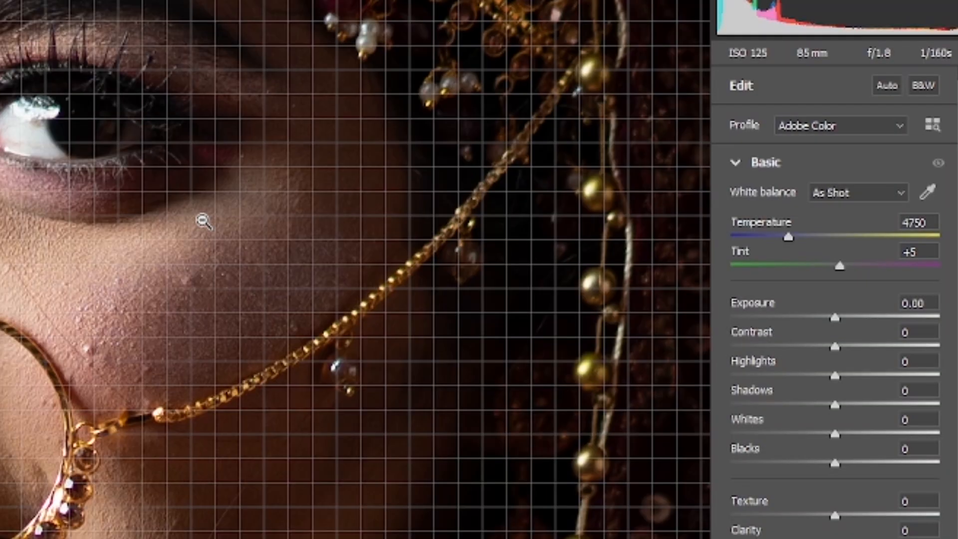
pyautogui.click(204, 221)
pyautogui.click(193, 194)
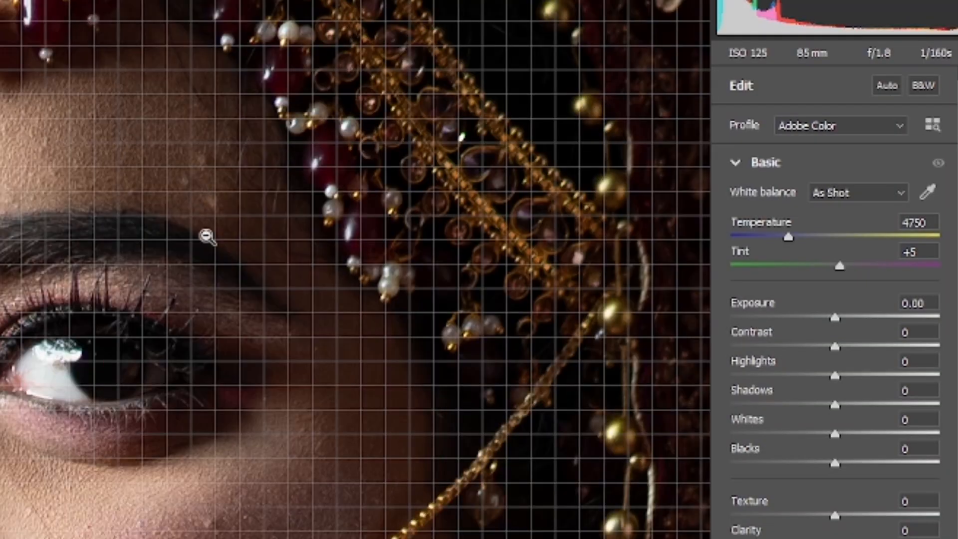
pyautogui.moveTo(196, 216); pyautogui.dragTo(243, 288)
pyautogui.click(65, 145)
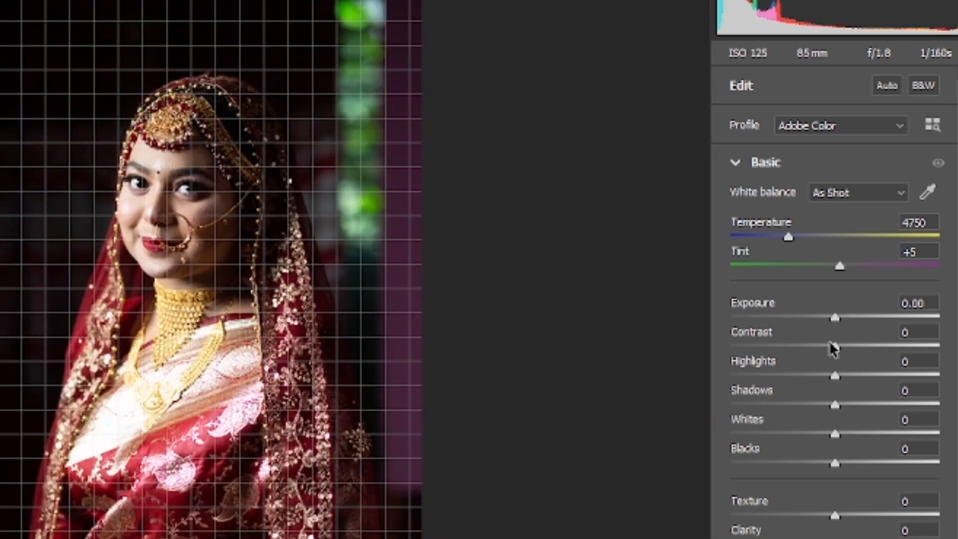
# Lower the photo's Contrast to -28, checking the effect on the face up close.
pyautogui.moveTo(833, 347); pyautogui.dragTo(792, 349)
pyautogui.click(179, 202)
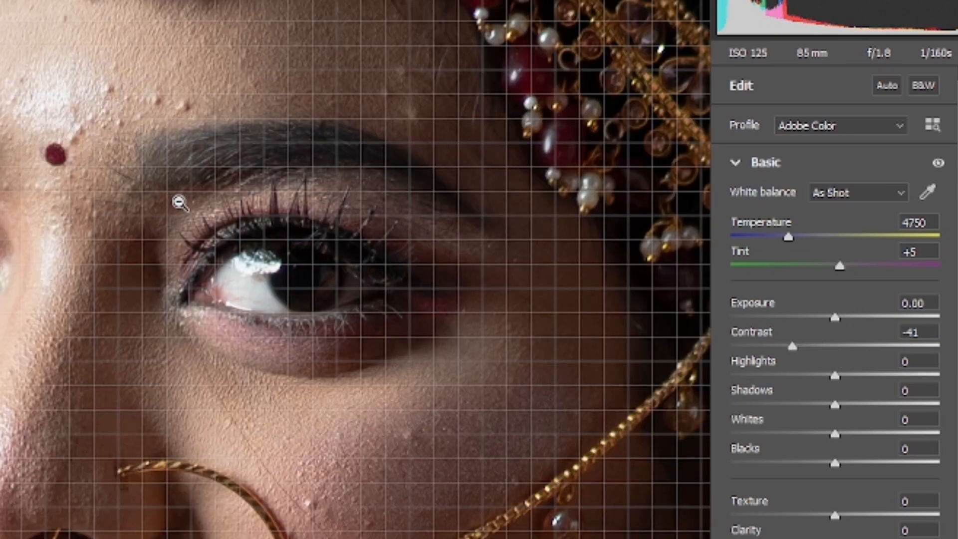
pyautogui.scroll(-5, 175, 220)
pyautogui.scroll(-5, 159, 245)
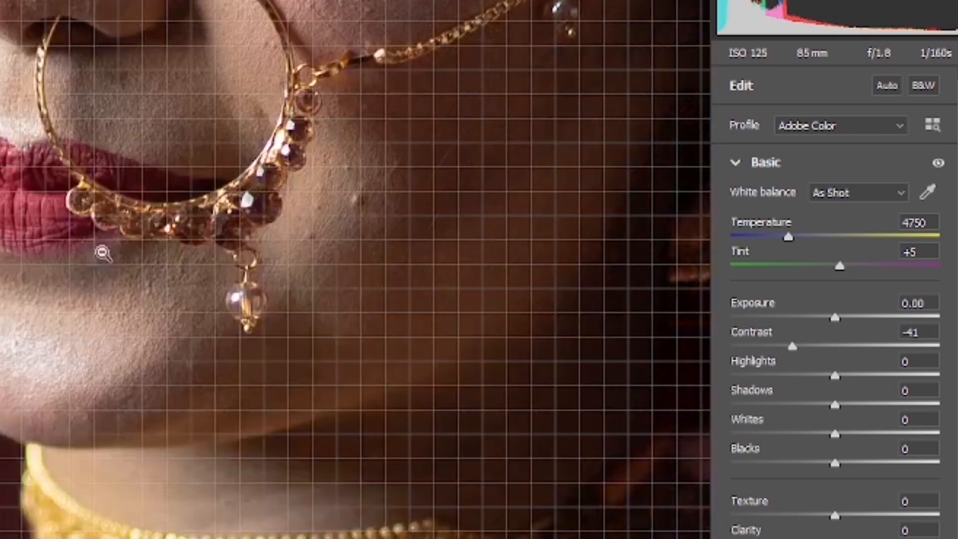
pyautogui.click(225, 261)
pyautogui.moveTo(797, 343); pyautogui.dragTo(809, 345)
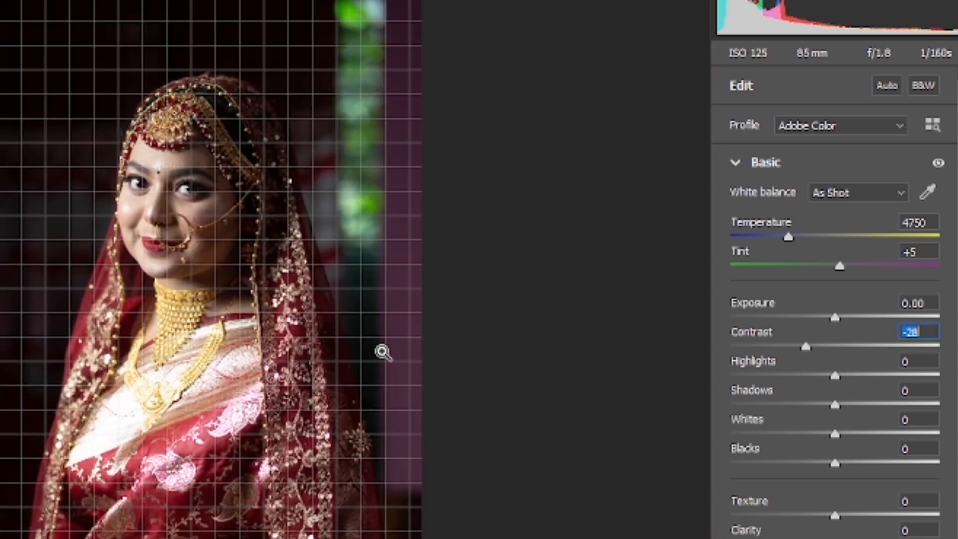
# Set Shadows to +6 and Whites to -36, checking the forehead and eye area up close.
pyautogui.moveTo(838, 404); pyautogui.dragTo(797, 434)
pyautogui.click(167, 182)
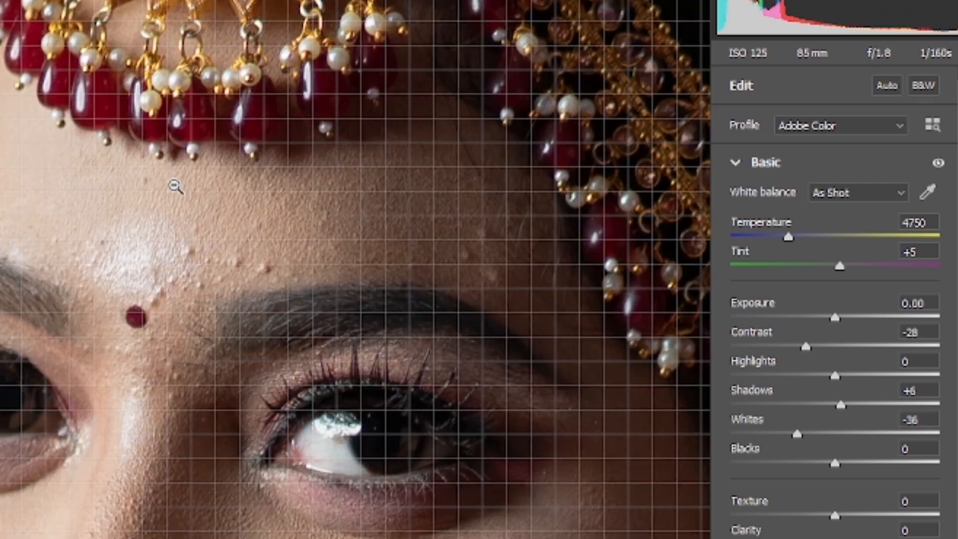
pyautogui.click(204, 349)
pyautogui.keyDown('alt'); pyautogui.click(143, 344); pyautogui.keyUp('alt')
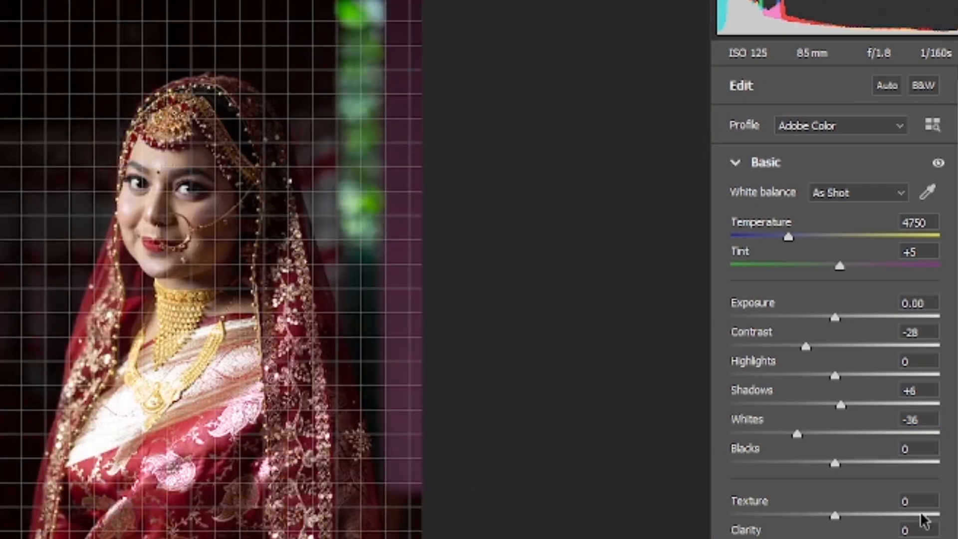
# Lower the Blacks slightly and open the developed raw photo as a Photoshop document.
pyautogui.click(797, 434)
pyautogui.moveTo(828, 427); pyautogui.dragTo(821, 463)
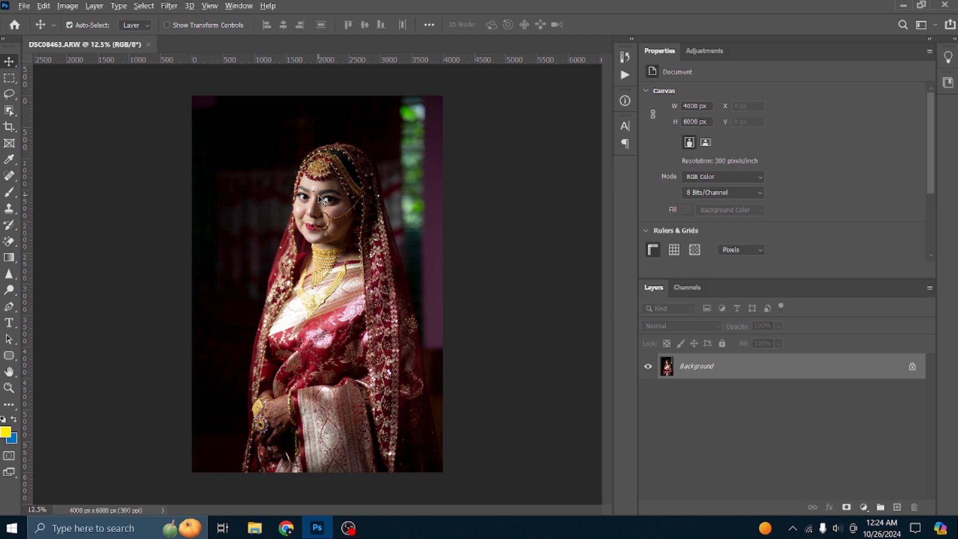
# Duplicate the Background layer of the portrait to prepare the face for retouching.
pyautogui.scroll(5, 320, 206)
pyautogui.scroll(3, 335, 195)
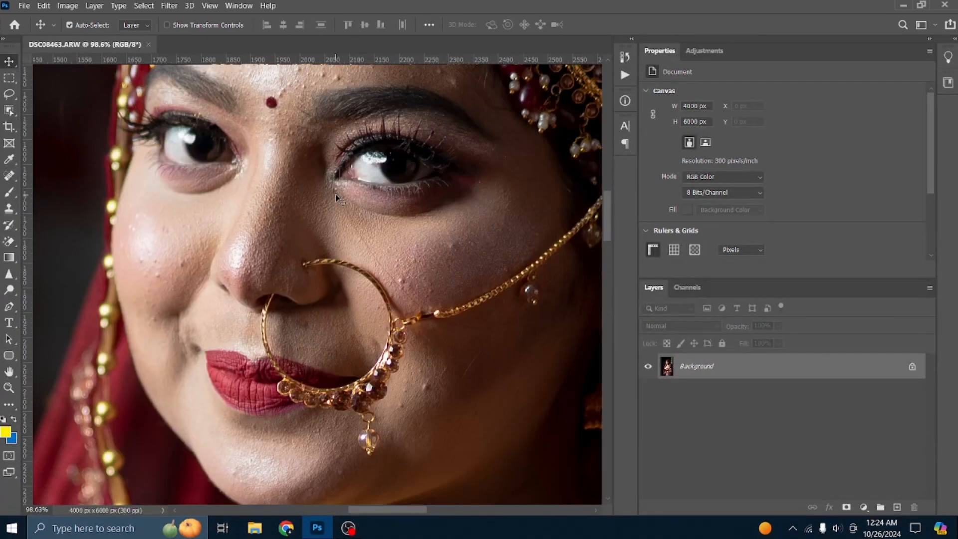
pyautogui.hotkey('ctrl', 'j')
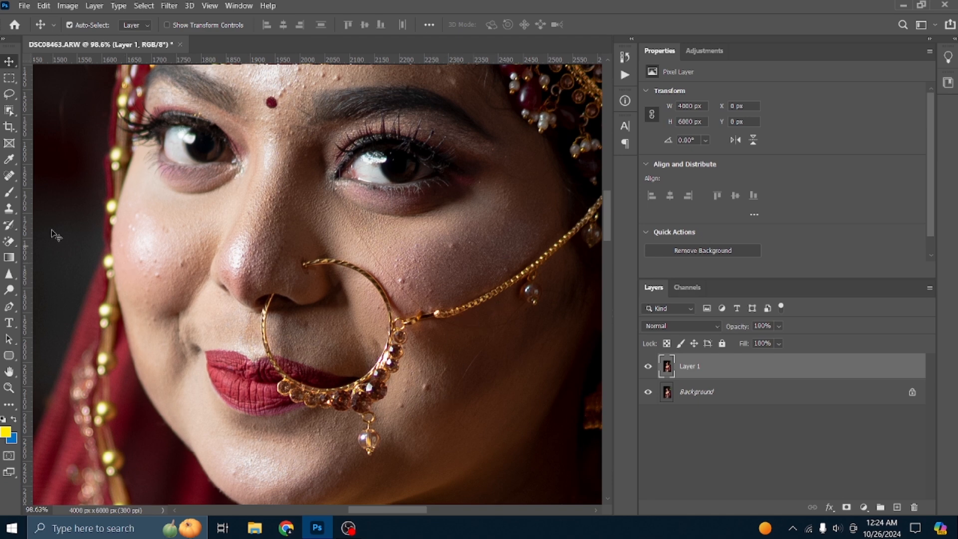
# Activate the Spot Healing Brush and reduce its brush size to 30 for small skin blemishes.
pyautogui.click(9, 175)
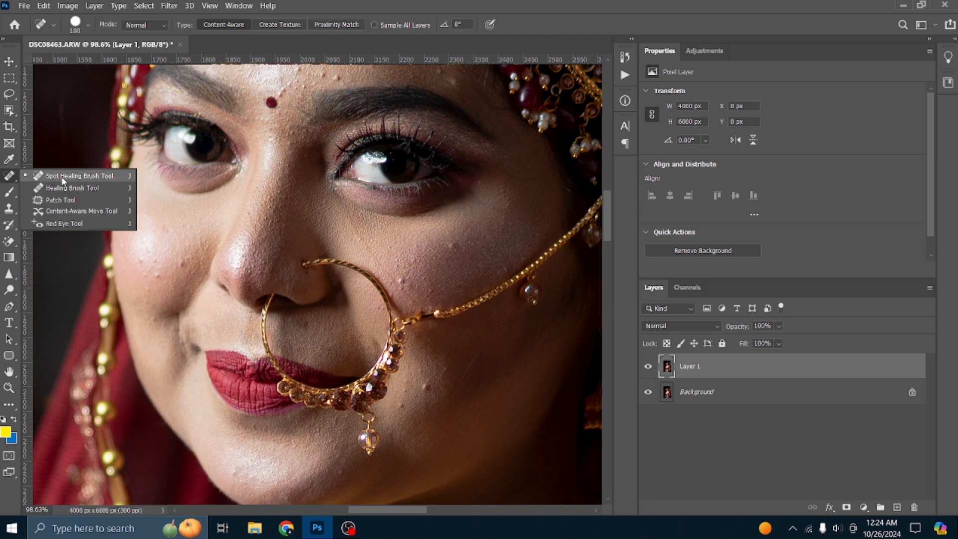
pyautogui.click(62, 179)
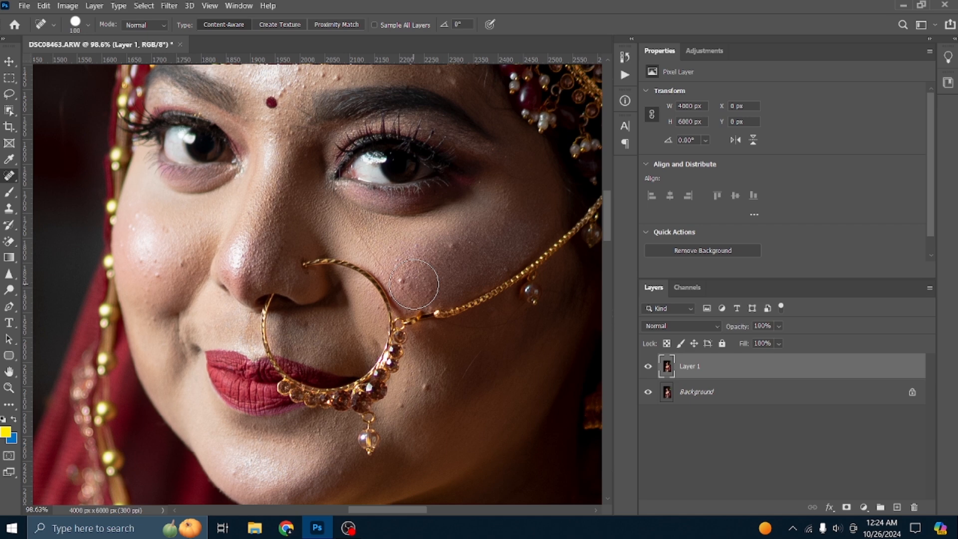
pyautogui.press('[')
pyautogui.press('[')
pyautogui.rightClick(4, 181)
pyautogui.click(56, 180)
pyautogui.click(232, 6)
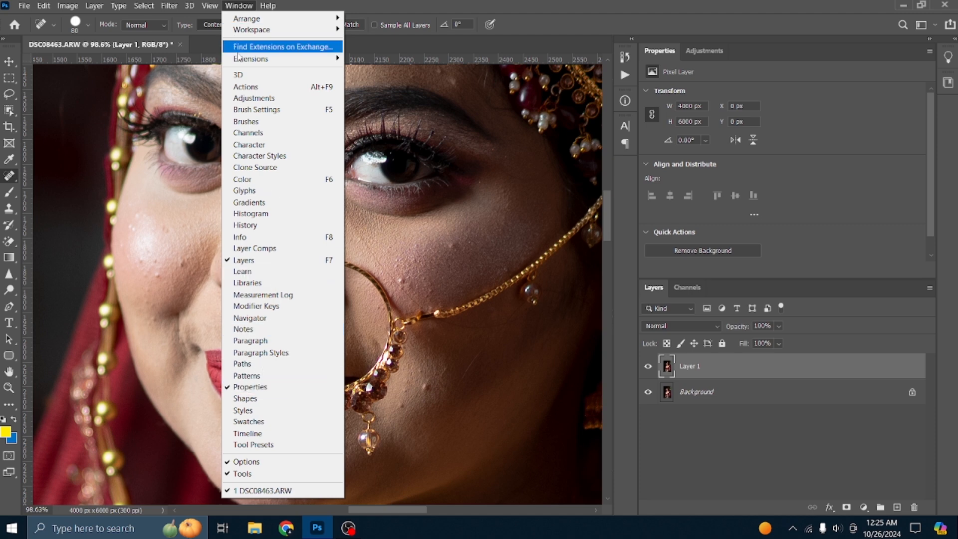
pyautogui.click(454, 258)
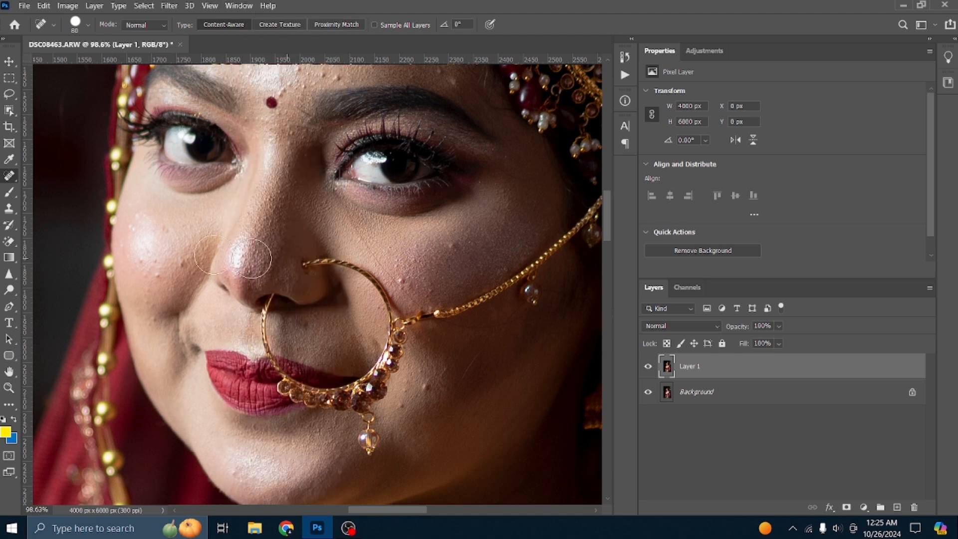
pyautogui.rightClick(9, 175)
pyautogui.click(58, 177)
pyautogui.press('[')
pyautogui.press('[')
pyautogui.press('[')
pyautogui.press('[')
pyautogui.press('[')
# Heal the blemishes on the shaded cheek above and below the nose chain with the Spot Healing Brush.
pyautogui.click(454, 245)
pyautogui.click(402, 281)
pyautogui.click(428, 388)
pyautogui.click(404, 389)
pyautogui.click(402, 408)
pyautogui.click(448, 373)
# Heal the bumps and spots on the brightly lit cheek with the Spot Healing Brush.
pyautogui.click(155, 274)
pyautogui.click(186, 264)
pyautogui.click(153, 321)
pyautogui.click(149, 288)
pyautogui.click(142, 264)
pyautogui.click(156, 261)
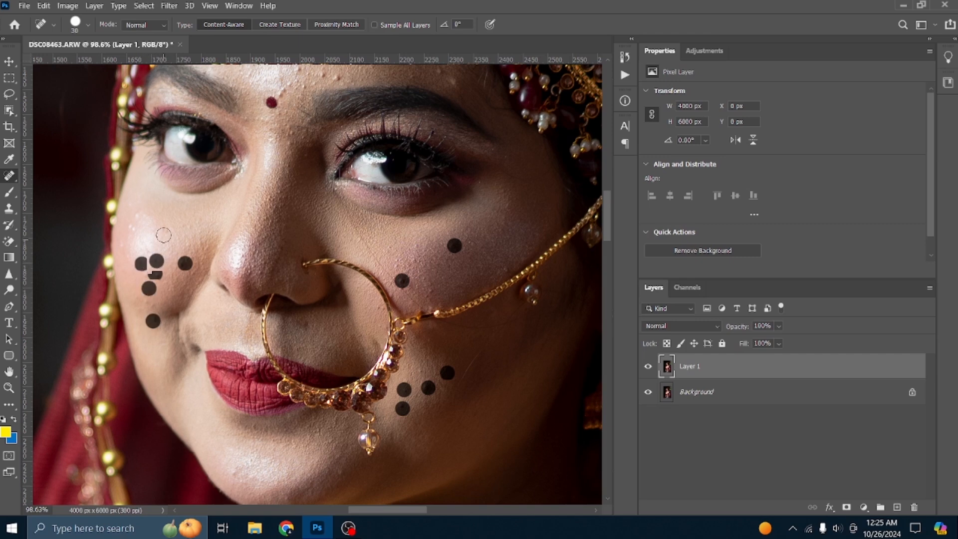
pyautogui.click(164, 229)
# Heal the blemishes across the forehead, from around the bindi to above the outer eyebrow.
pyautogui.scroll(5, 164, 229)
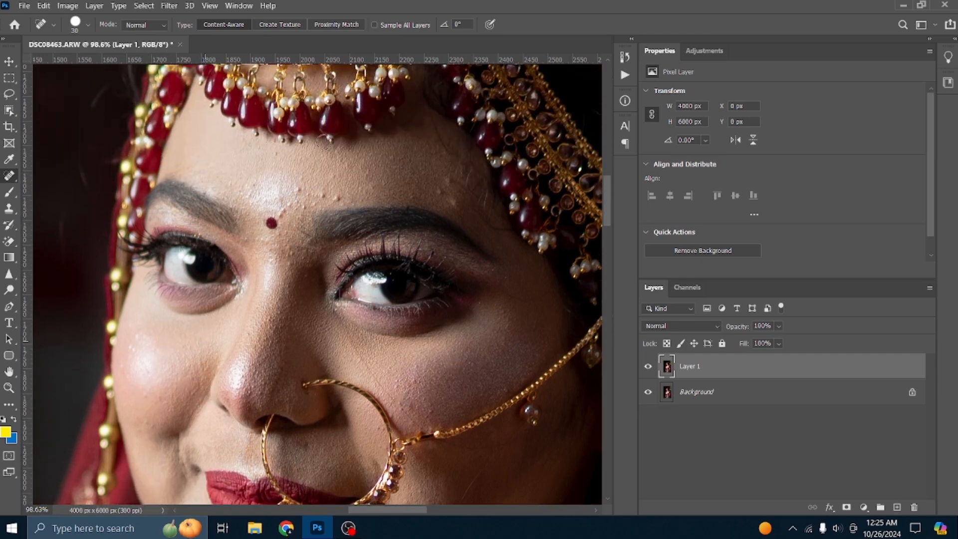
pyautogui.scroll(2, 323, 141)
pyautogui.click(325, 235)
pyautogui.click(336, 236)
pyautogui.click(449, 222)
pyautogui.click(436, 236)
pyautogui.click(303, 232)
pyautogui.click(310, 247)
pyautogui.click(295, 245)
pyautogui.click(284, 257)
pyautogui.click(280, 241)
pyautogui.click(278, 194)
pyautogui.click(256, 228)
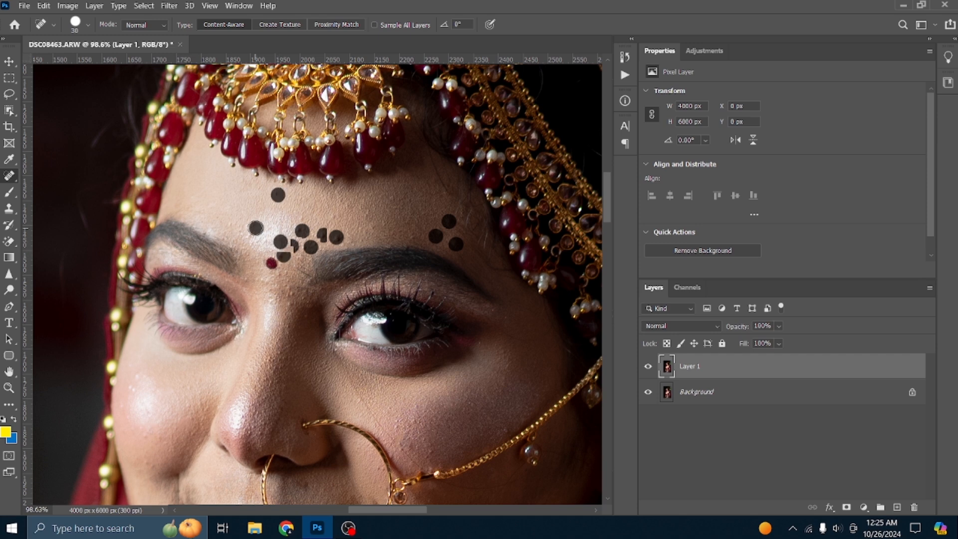
pyautogui.click(372, 229)
pyautogui.click(388, 198)
pyautogui.click(414, 234)
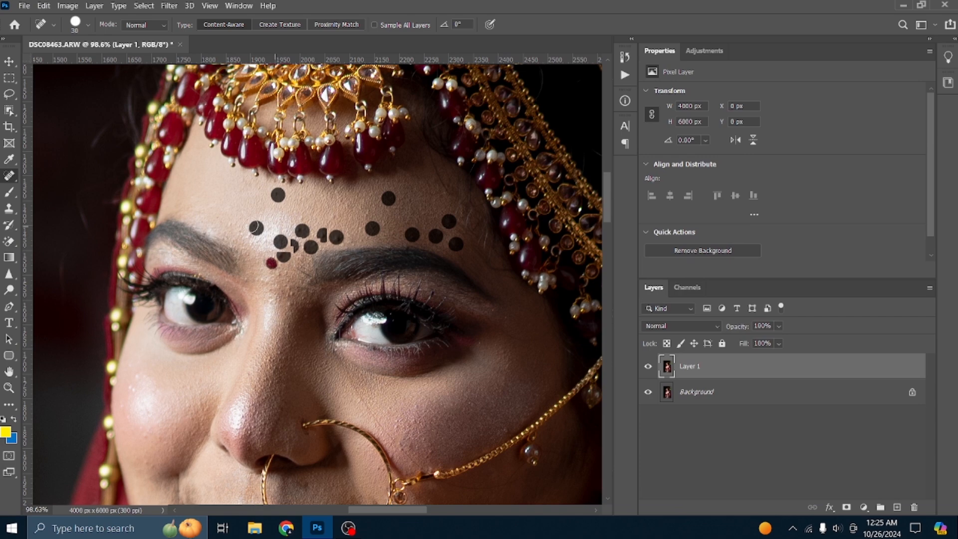
# Check the forehead closely and heal one more spot in the area above the bindi.
pyautogui.scroll(-2, 407, 245)
pyautogui.scroll(-1, 388, 254)
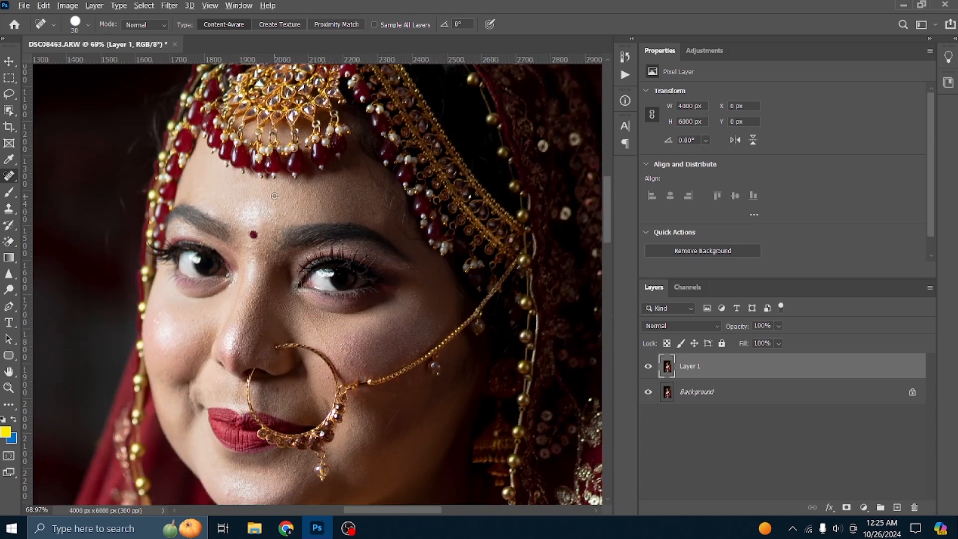
pyautogui.scroll(4, 280, 197)
pyautogui.click(277, 206)
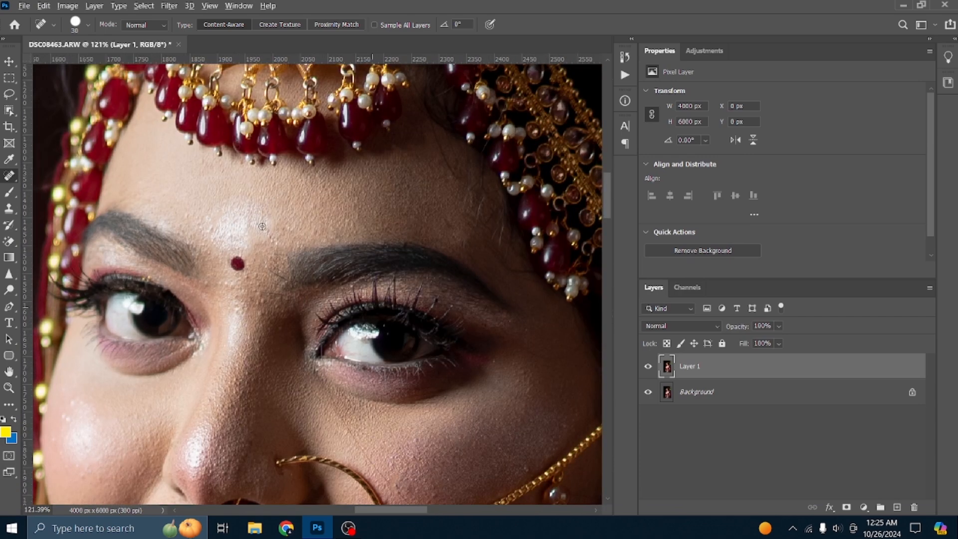
# Compare the healed face with the original by toggling the visibility of Layer 1.
pyautogui.scroll(-6, 262, 225)
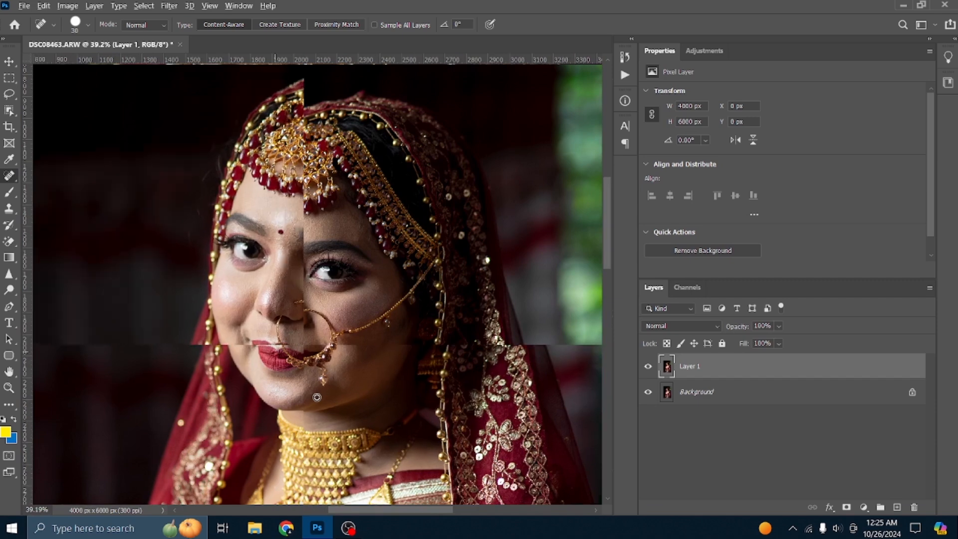
pyautogui.scroll(4, 317, 397)
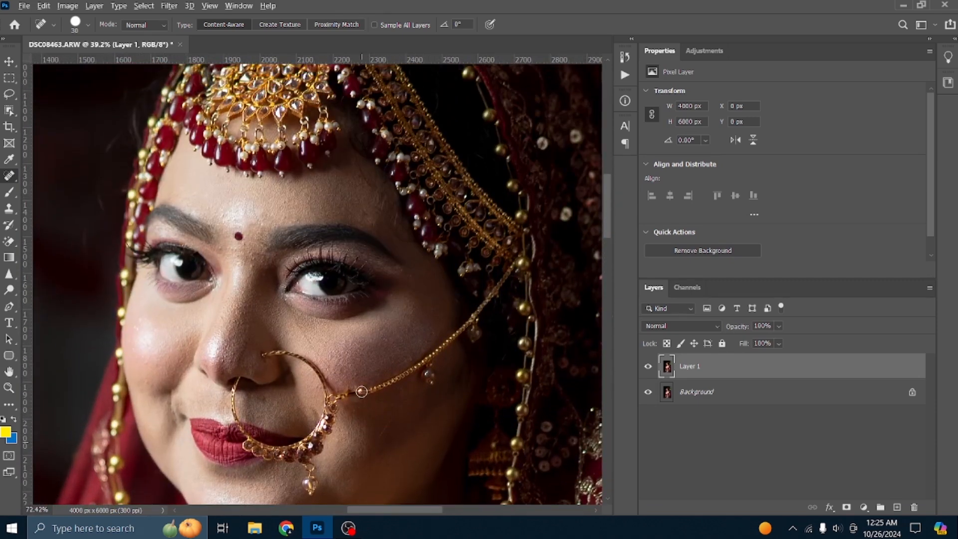
pyautogui.scroll(4, 361, 392)
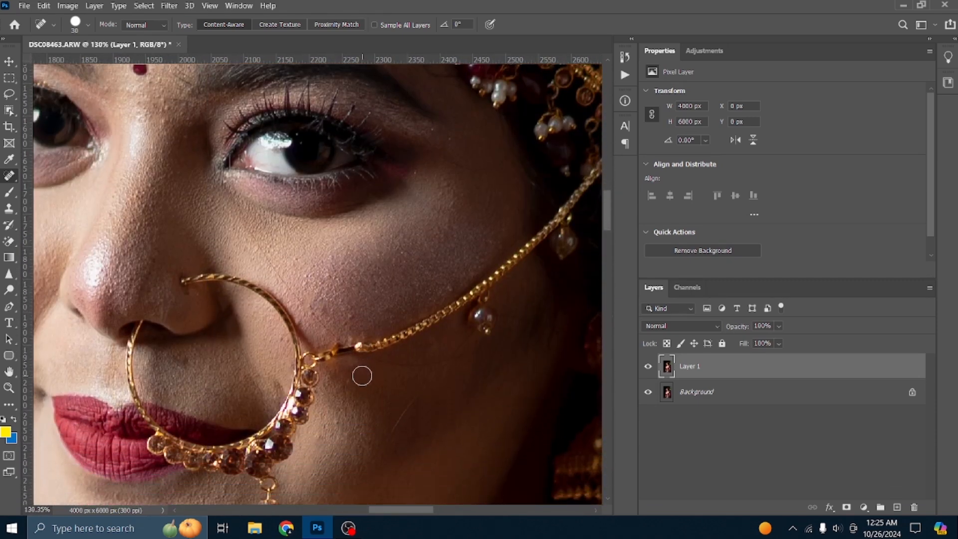
pyautogui.click(648, 368)
pyautogui.click(648, 369)
pyautogui.click(648, 370)
pyautogui.click(649, 368)
# Reduce the healing brush size to 10 and heal the fine line below the inner corner of the shaded-side eye.
pyautogui.scroll(2, 257, 260)
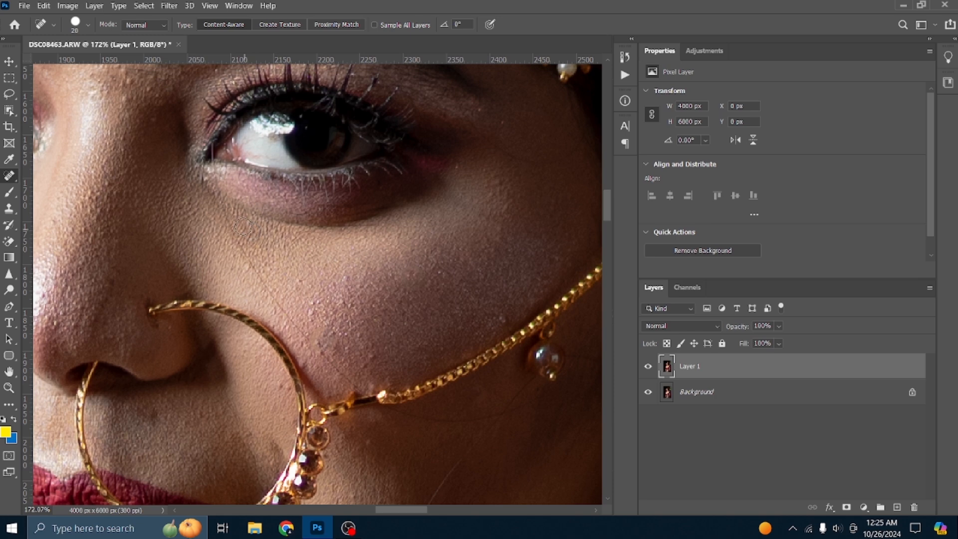
pyautogui.scroll(5, 210, 151)
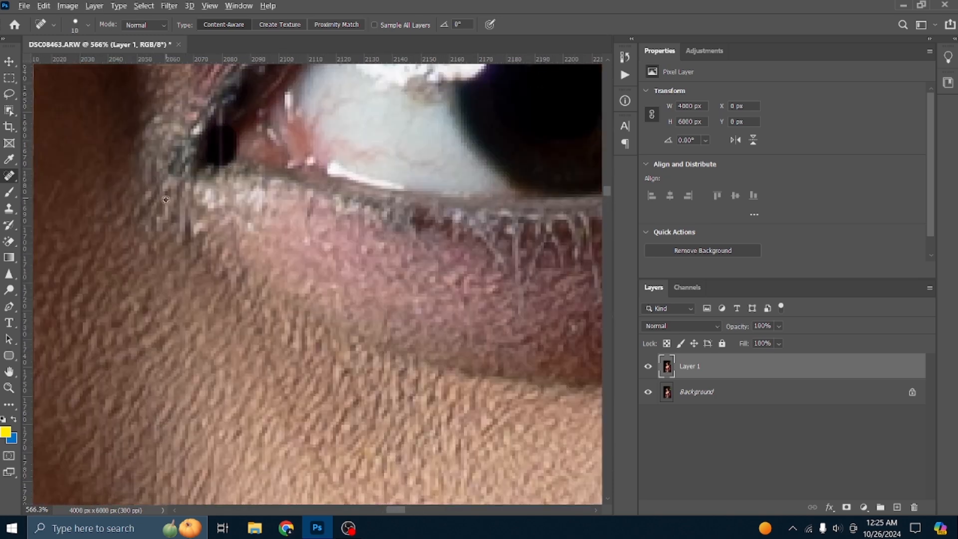
pyautogui.scroll(-3, 170, 193)
pyautogui.moveTo(223, 279)
pyautogui.mouseDown()
pyautogui.moveTo(235, 346)
pyautogui.moveTo(254, 368)
pyautogui.mouseUp()
# Heal the rest of the thin line running diagonally down the shaded cheek towards the nose chain.
pyautogui.scroll(-3, 193, 294)
pyautogui.scroll(4, 193, 294)
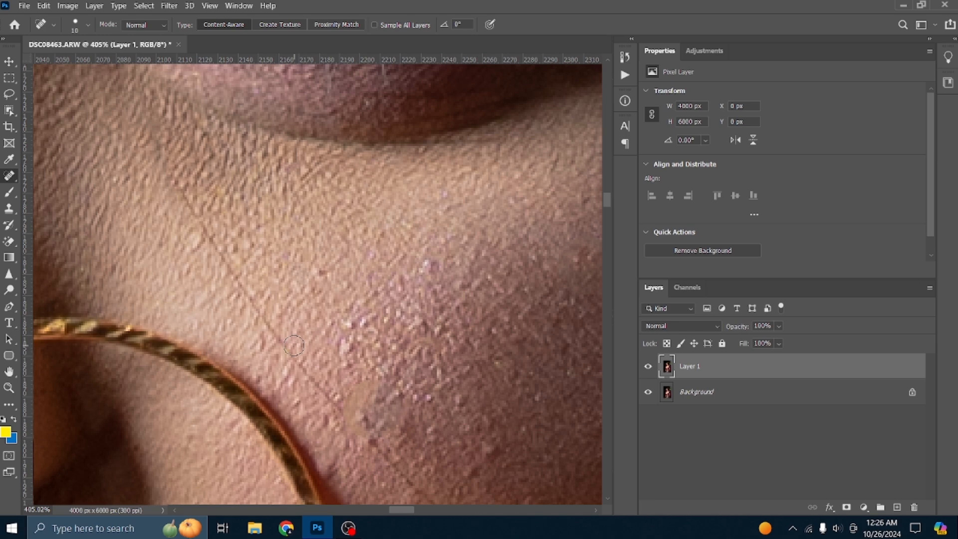
pyautogui.moveTo(183, 193)
pyautogui.mouseDown()
pyautogui.moveTo(208, 253)
pyautogui.moveTo(252, 306)
pyautogui.moveTo(208, 233)
pyautogui.mouseUp()
pyautogui.moveTo(256, 307); pyautogui.dragTo(349, 419)
pyautogui.scroll(-3, 210, 362)
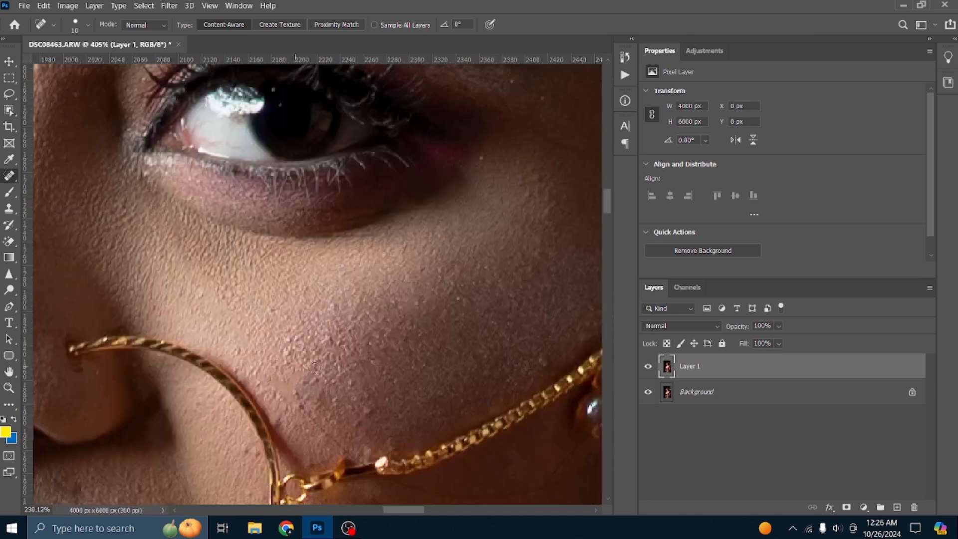
pyautogui.scroll(-4, 299, 379)
pyautogui.scroll(3, 354, 392)
pyautogui.moveTo(336, 340)
pyautogui.mouseDown()
pyautogui.moveTo(301, 326)
pyautogui.moveTo(253, 265)
pyautogui.mouseUp()
pyautogui.scroll(-3, 355, 378)
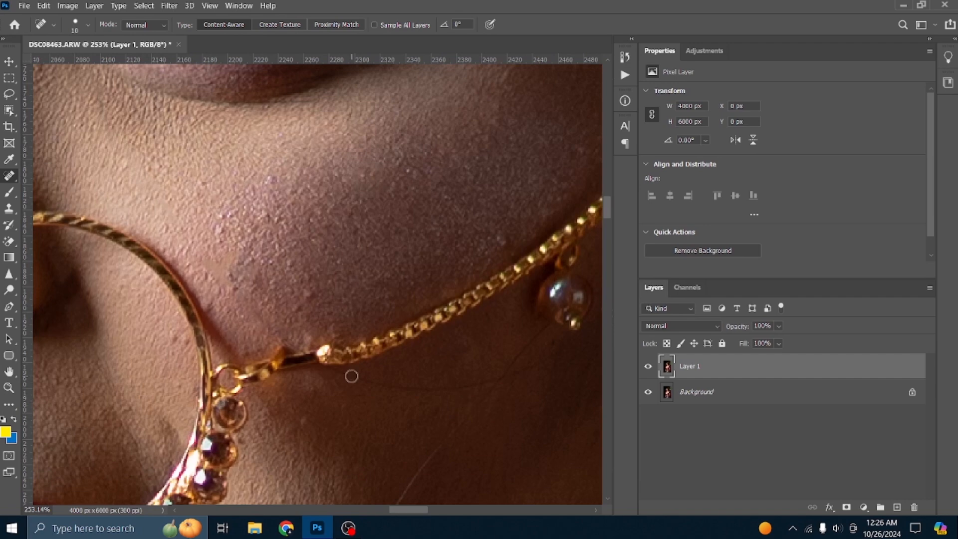
# Heal the faint curved hair line on the cheek just below the nose chain.
pyautogui.moveTo(348, 378); pyautogui.dragTo(437, 387)
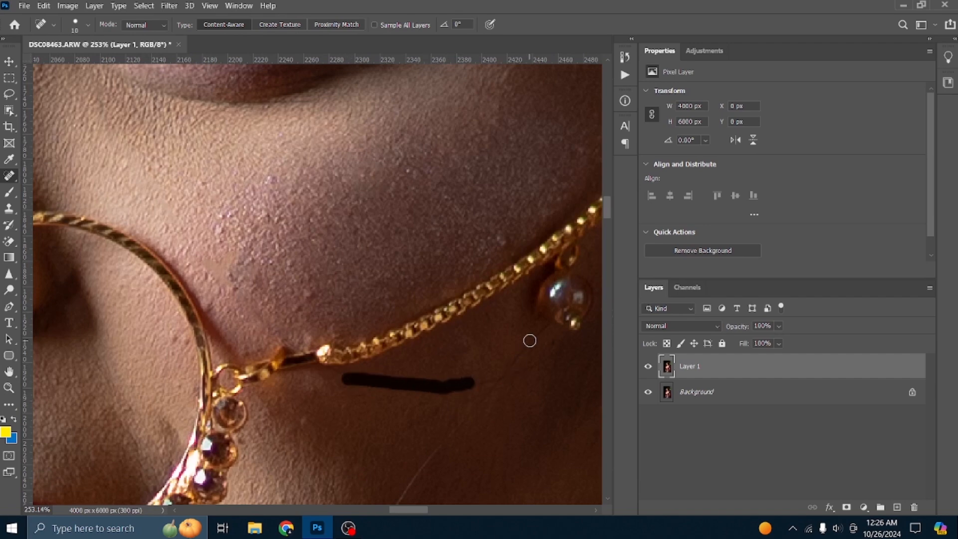
pyautogui.moveTo(530, 341); pyautogui.dragTo(489, 397)
pyautogui.scroll(-2, 358, 397)
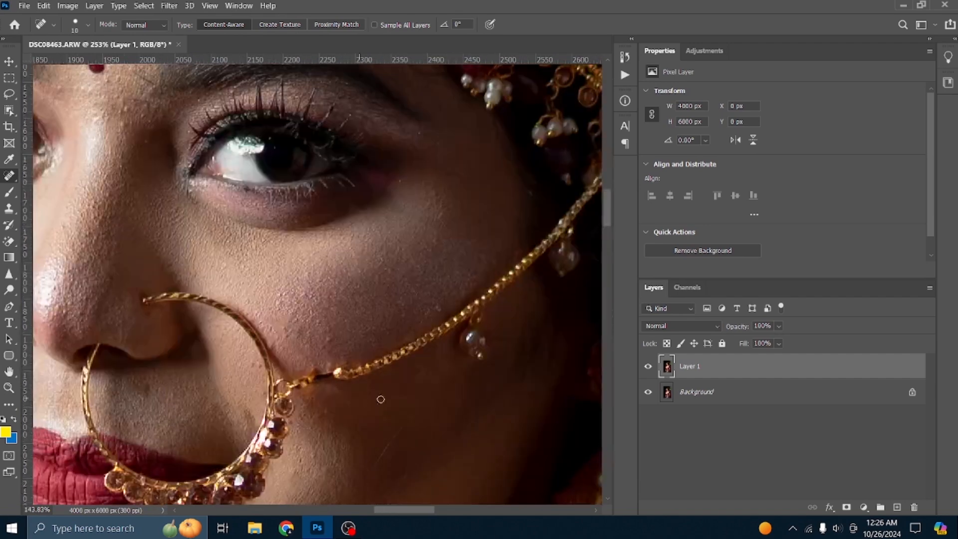
# Heal the light stray hair on the lower shaded cheek beside the nose ring.
pyautogui.scroll(-3, 434, 402)
pyautogui.scroll(-1, 402, 404)
pyautogui.scroll(2, 419, 399)
pyautogui.scroll(4, 424, 405)
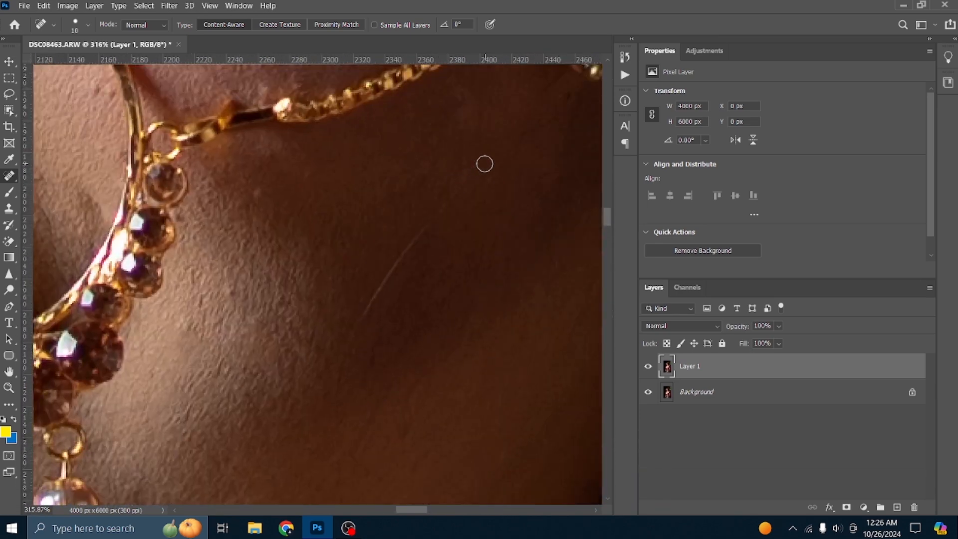
pyautogui.moveTo(485, 163); pyautogui.dragTo(366, 307)
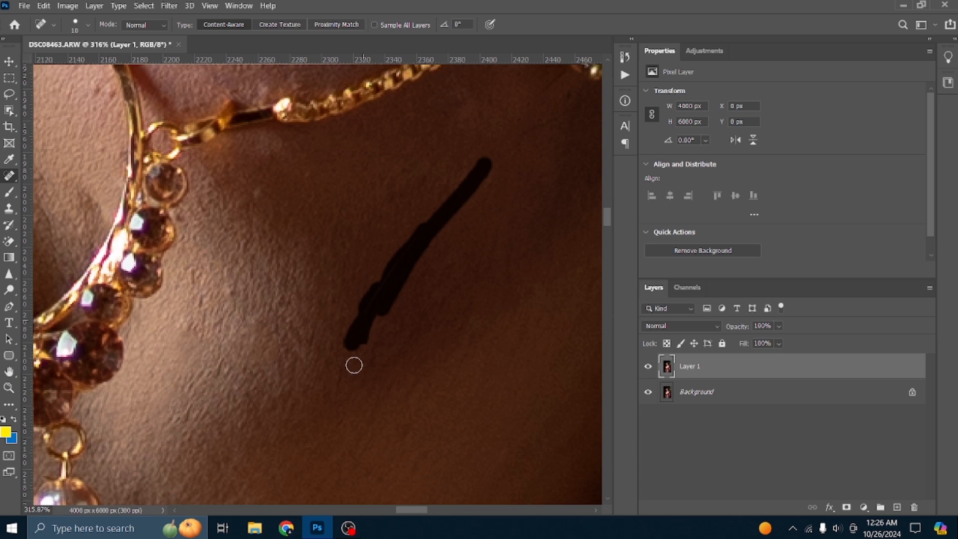
# Examine the jaw, the neck and the whole portrait for remaining flaws.
pyautogui.scroll(-5, 321, 345)
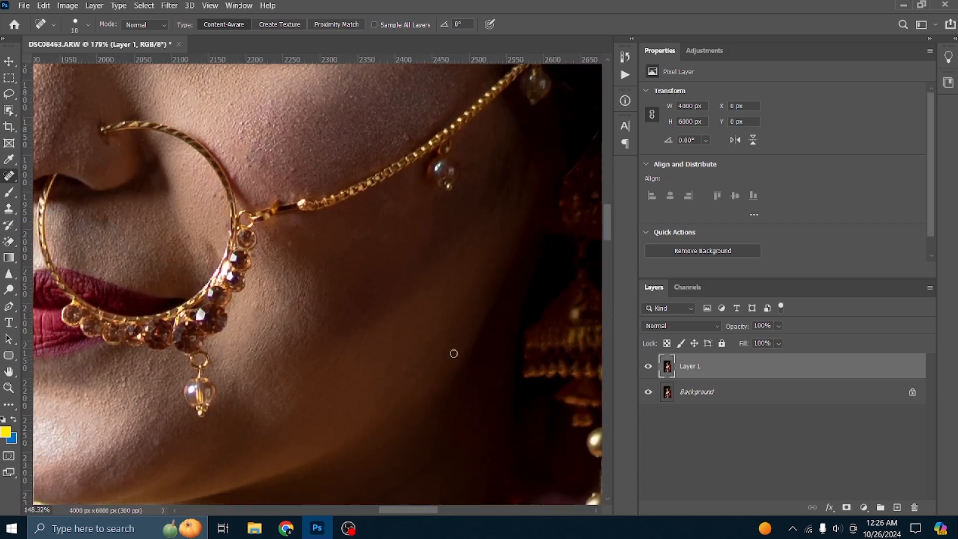
pyautogui.scroll(-10, 454, 353)
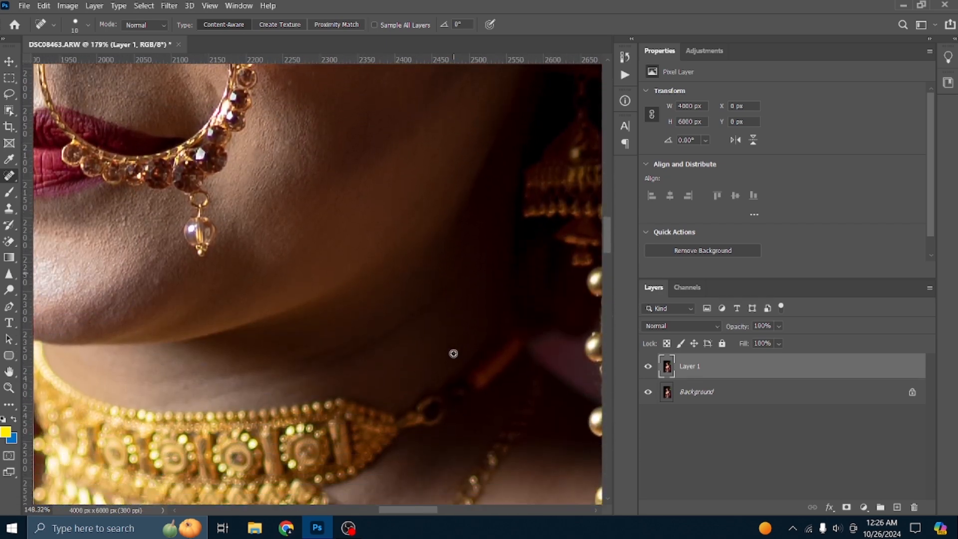
pyautogui.scroll(-2, 174, 263)
pyautogui.scroll(-5, 177, 266)
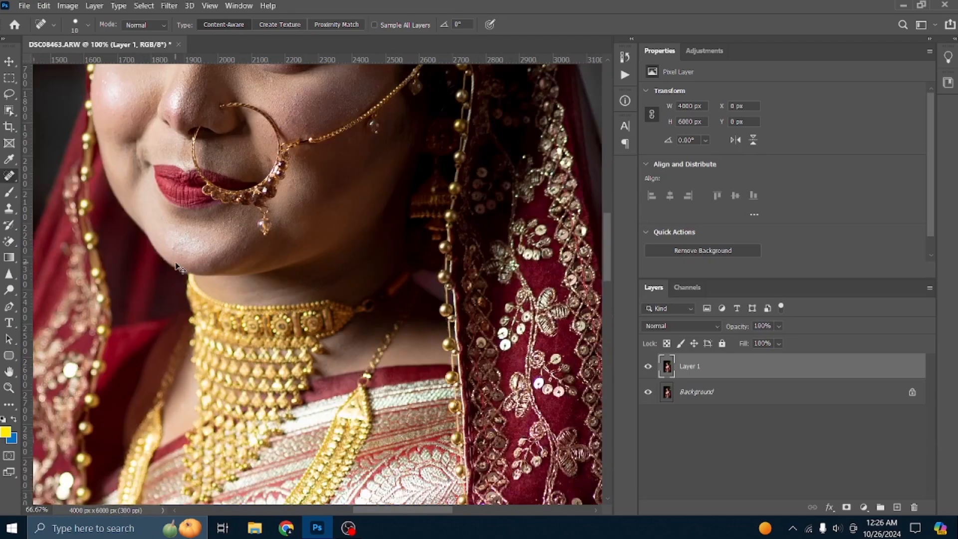
pyautogui.scroll(-5, 176, 264)
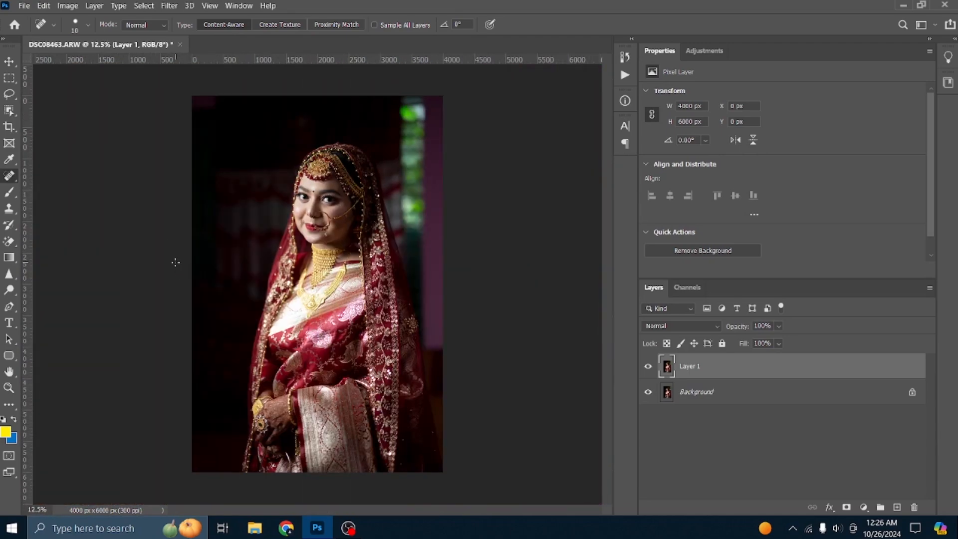
# Enlarge the healing brush to 50 and touch up the edge of the shiny forehead patch above the bindi.
pyautogui.scroll(4, 318, 163)
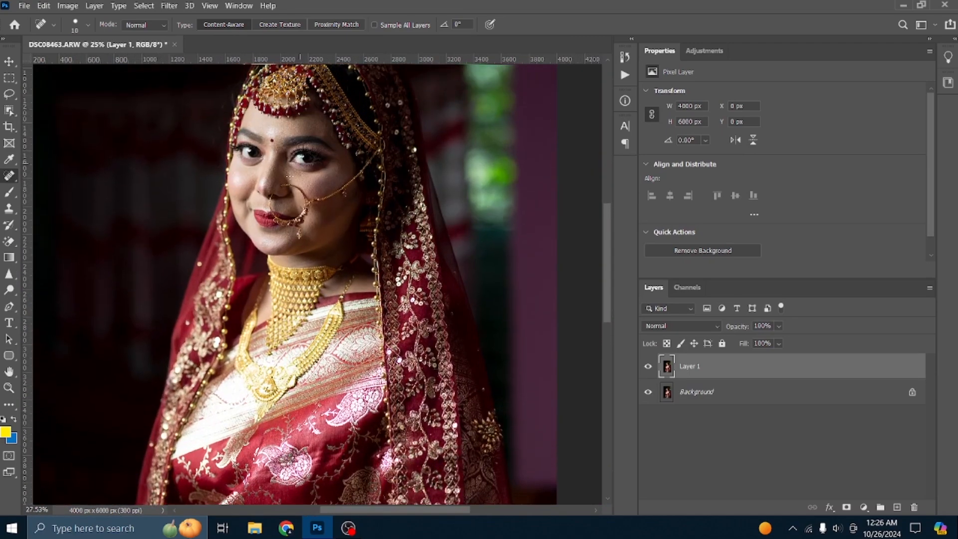
pyautogui.scroll(3, 318, 163)
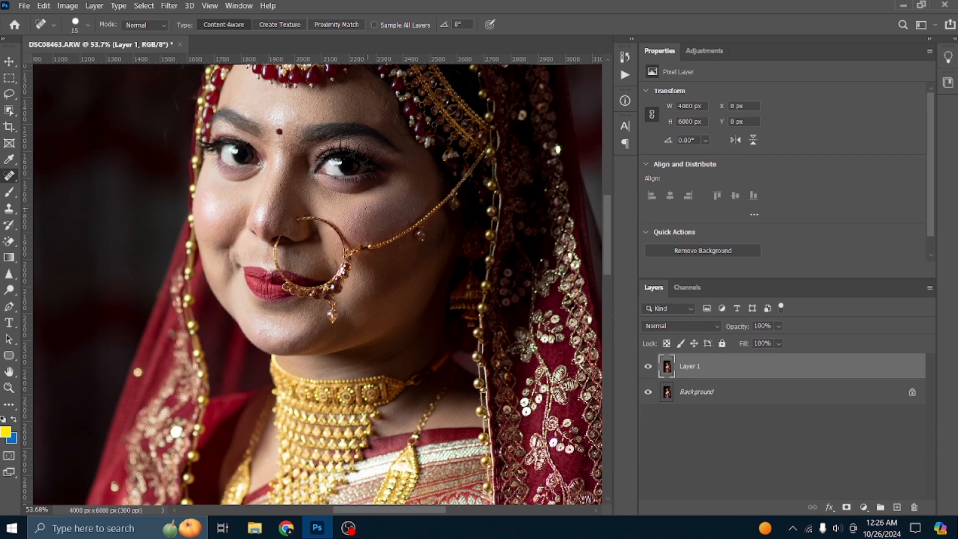
pyautogui.scroll(3, 347, 228)
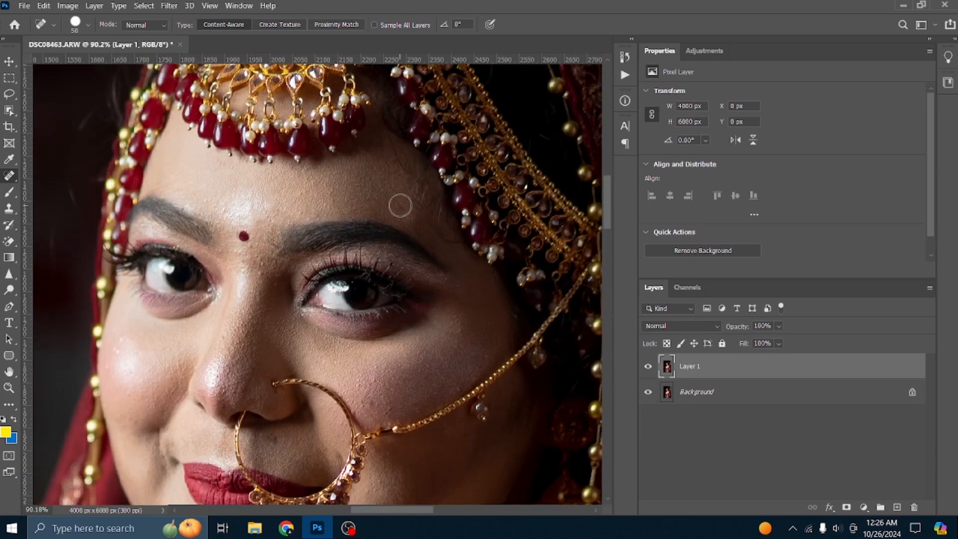
pyautogui.scroll(2, 246, 212)
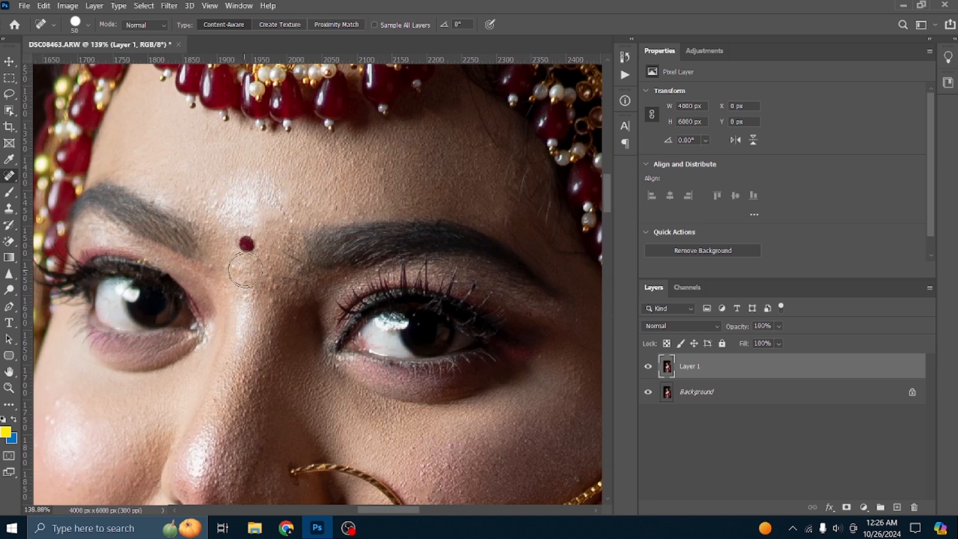
pyautogui.scroll(2, 247, 167)
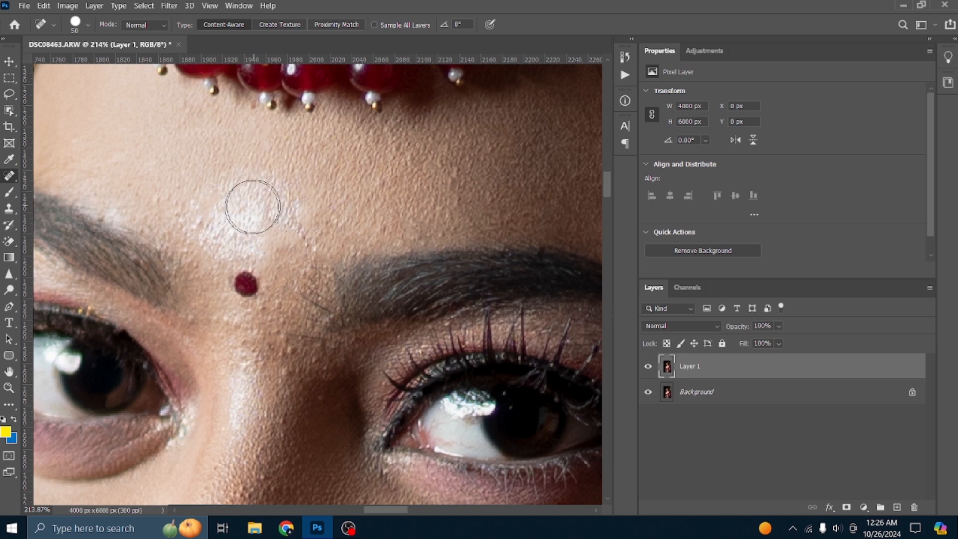
pyautogui.click(303, 218)
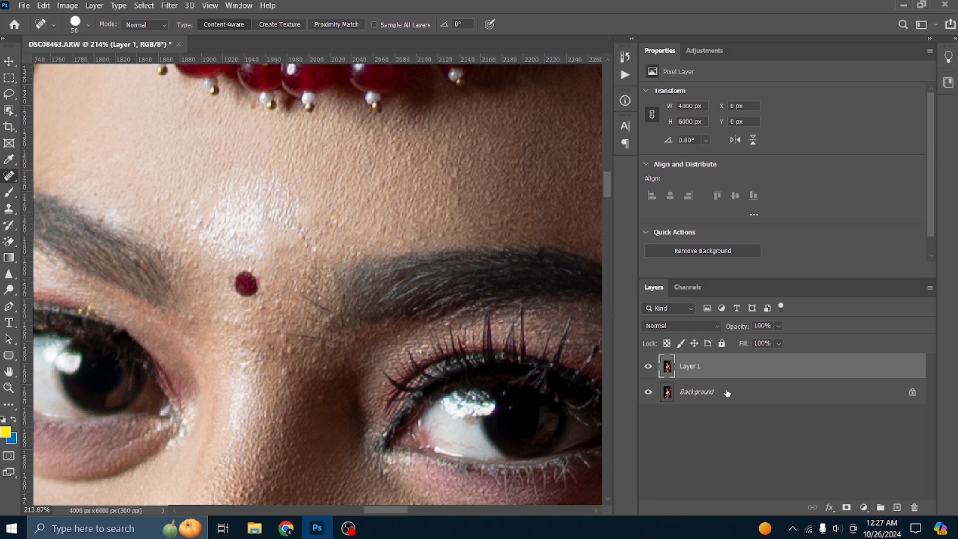
# Duplicate Layer 1 and activate the Clone Stamp tool for work on the copy.
pyautogui.hotkey('ctrl', 'j')
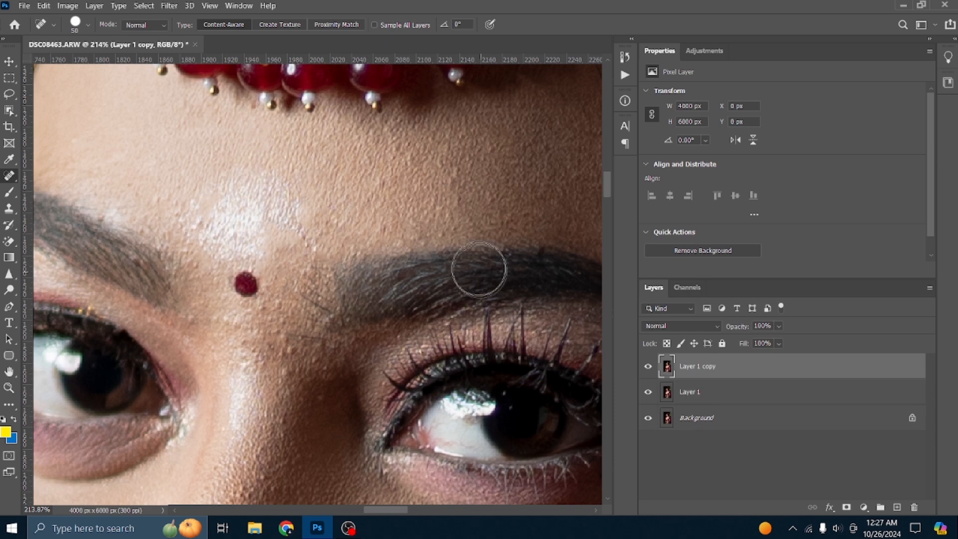
pyautogui.rightClick(9, 207)
pyautogui.click(64, 207)
# Set the Clone Stamp brush size to 48 px for work on the forehead.
pyautogui.rightClick(285, 209)
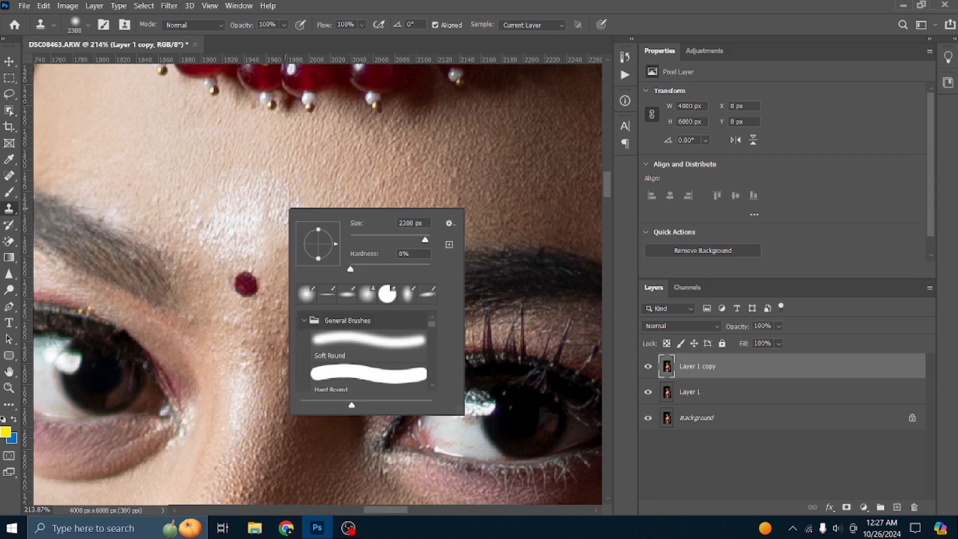
pyautogui.click(318, 183)
pyautogui.click(501, 214)
pyautogui.rightClick(353, 198)
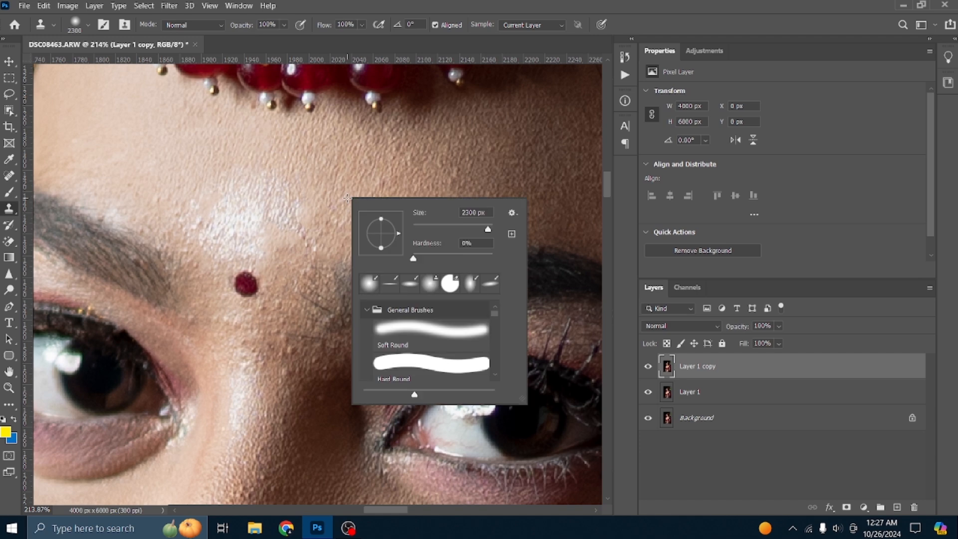
pyautogui.click(435, 227)
pyautogui.press('Return')
pyautogui.press('Return')
pyautogui.press('Return')
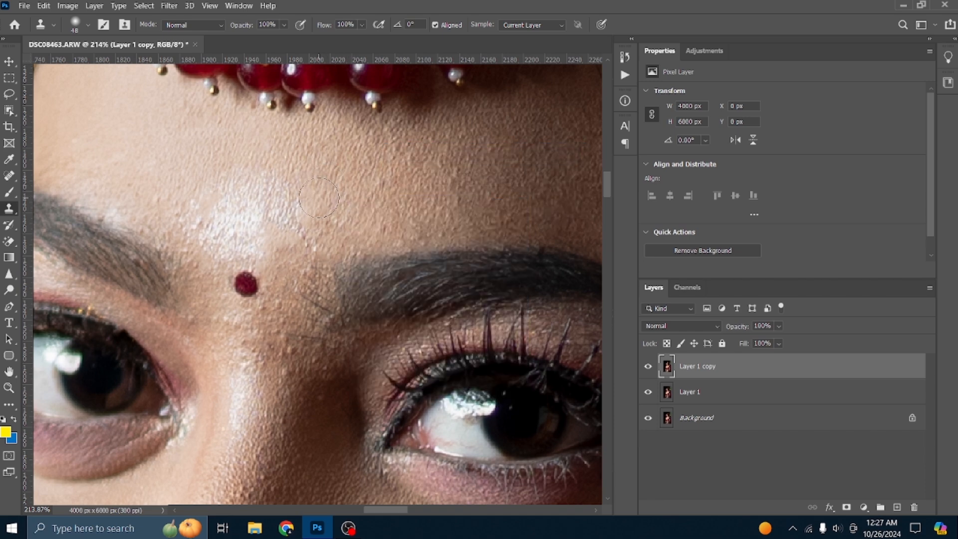
# Enlarge the Clone Stamp brush to 90 and clone matte forehead skin over the shiny patch above the bindi.
pyautogui.press(']')
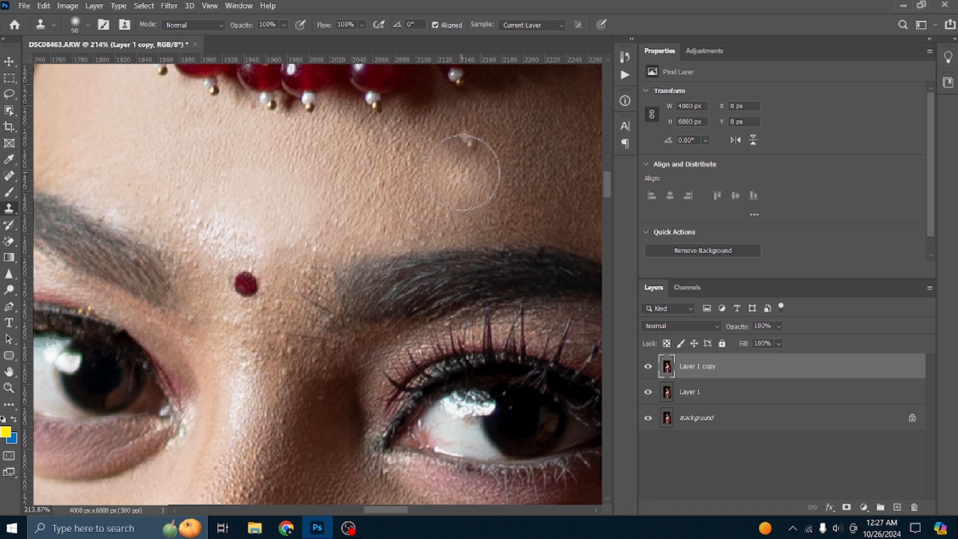
pyautogui.moveTo(253, 216)
pyautogui.mouseDown()
pyautogui.moveTo(231, 214)
pyautogui.moveTo(226, 227)
pyautogui.mouseUp()
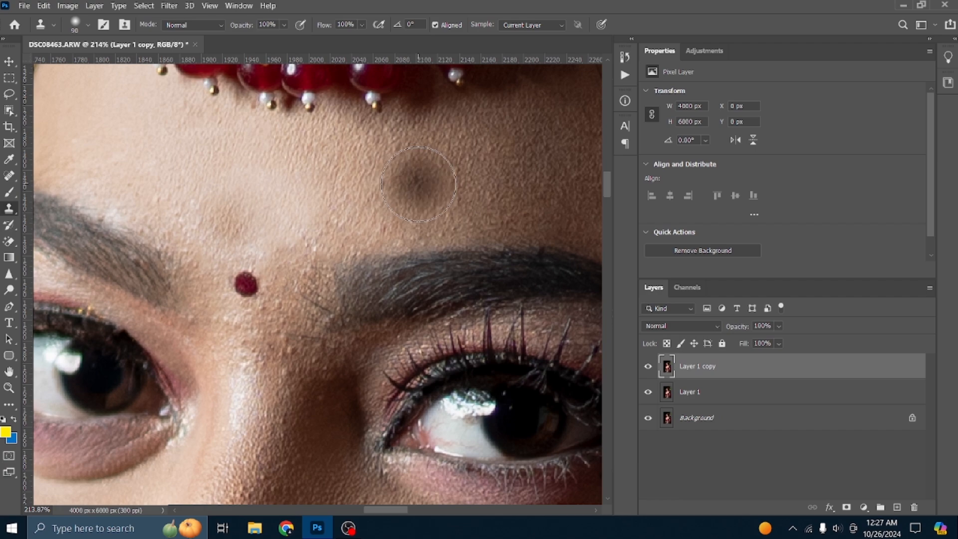
pyautogui.click(9, 61)
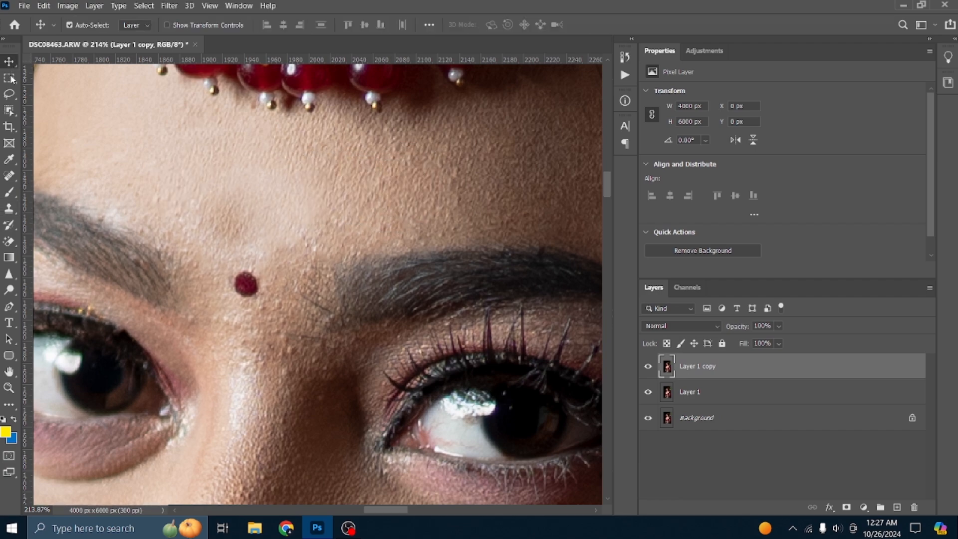
pyautogui.scroll(-10, 418, 346)
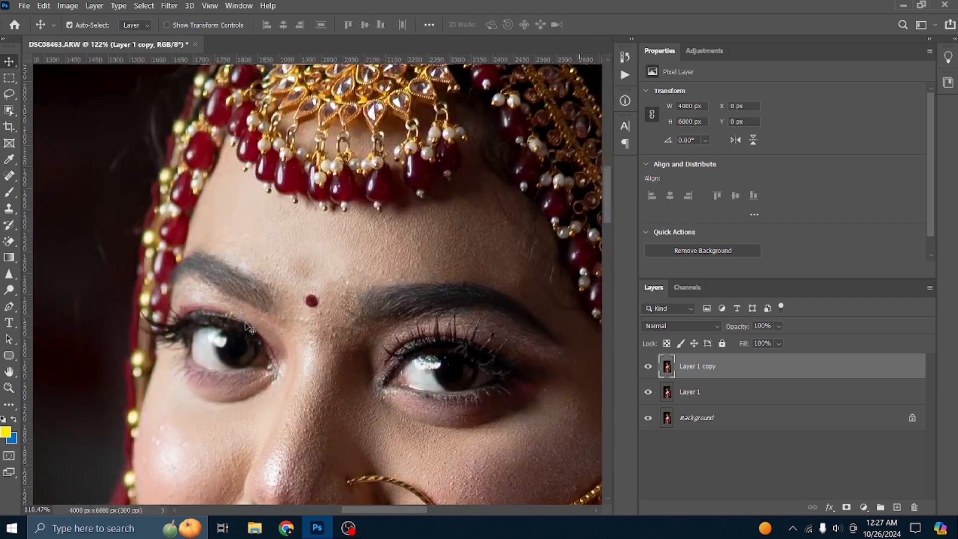
pyautogui.scroll(6, 329, 271)
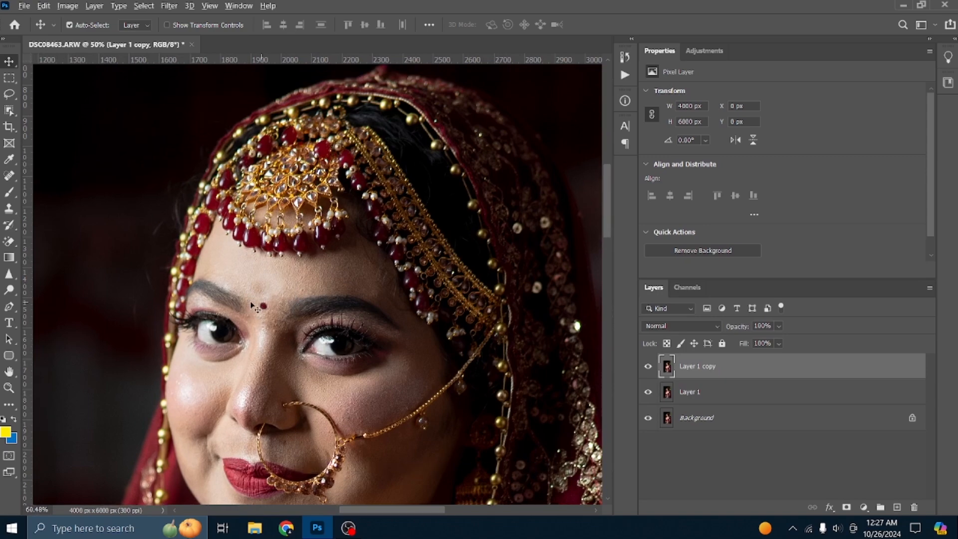
pyautogui.scroll(8, 218, 306)
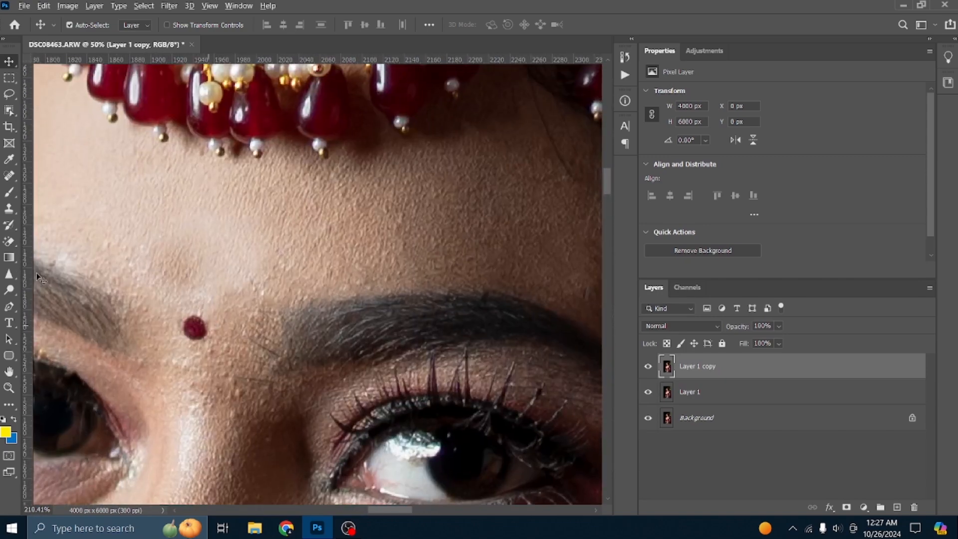
# Try to replace the darker spot above the bindi with neighbouring forehead skin using the Patch tool.
pyautogui.click(11, 176)
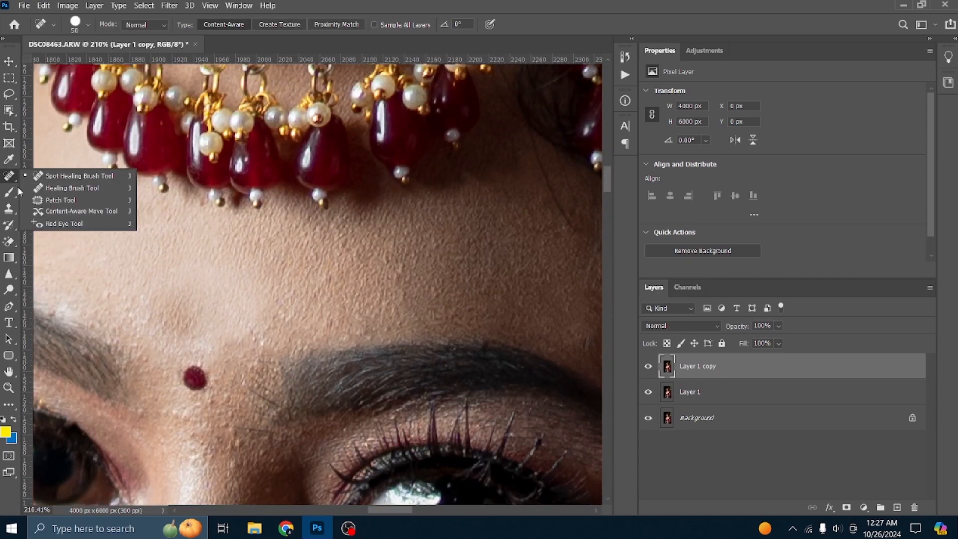
pyautogui.click(59, 200)
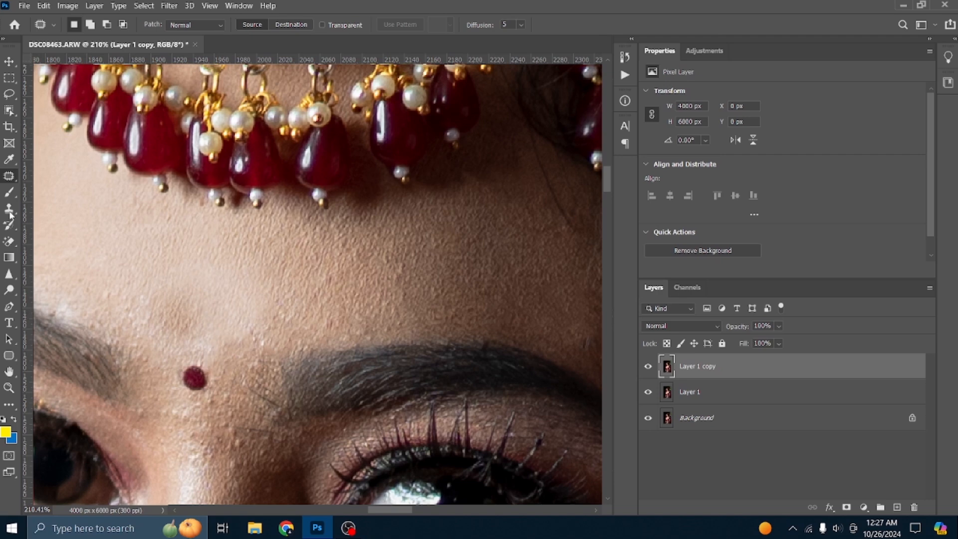
pyautogui.click(9, 176)
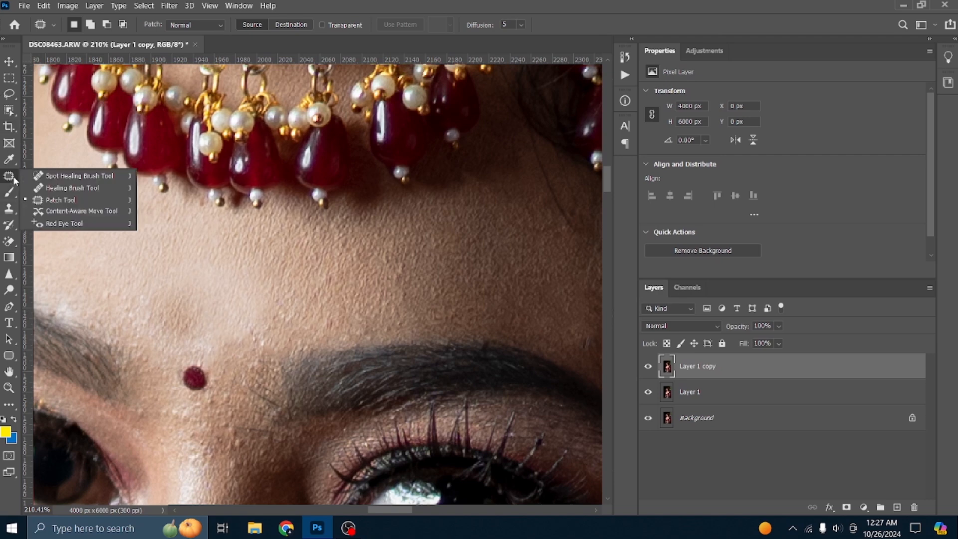
pyautogui.click(50, 202)
pyautogui.moveTo(129, 327); pyautogui.dragTo(129, 327)
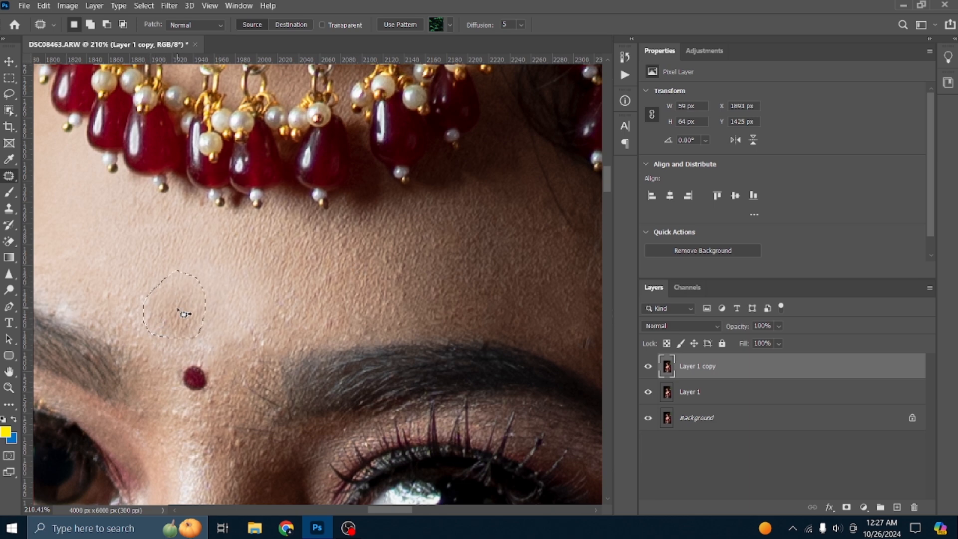
pyautogui.moveTo(174, 317)
pyautogui.mouseDown()
pyautogui.moveTo(242, 283)
pyautogui.moveTo(337, 269)
pyautogui.moveTo(209, 299)
pyautogui.mouseUp()
pyautogui.hotkey('ctrl', 'd')
pyautogui.click(215, 290)
pyautogui.hotkey('ctrl', 'z')
pyautogui.hotkey('ctrl', 'shift', 'z')
pyautogui.hotkey('ctrl', 'z')
pyautogui.hotkey('ctrl', 'd')
pyautogui.scroll(3, 147, 326)
# Try to blend the darker spot above the bindi using the Clone Stamp with its brush enlarged to 125.
pyautogui.rightClick(8, 175)
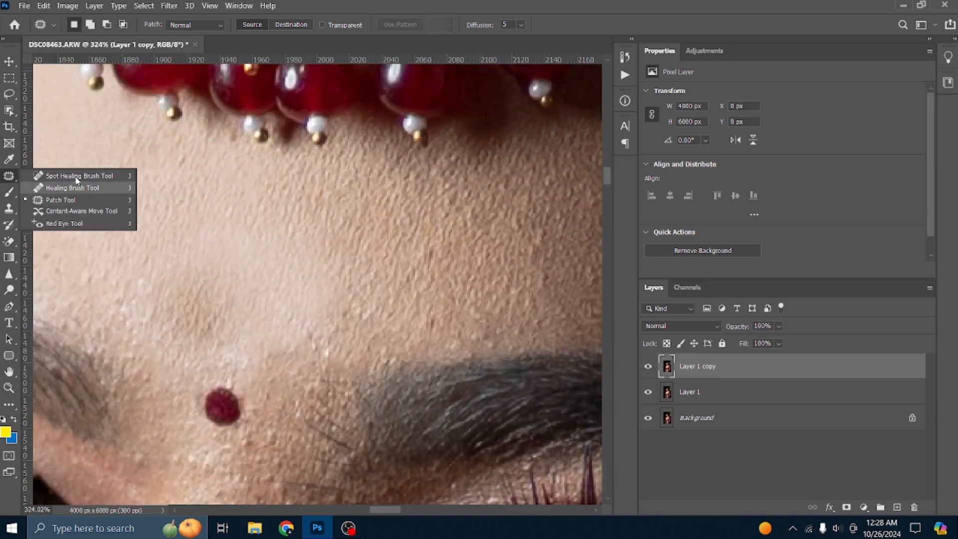
pyautogui.click(13, 209)
pyautogui.rightClick(13, 209)
pyautogui.click(72, 208)
pyautogui.scroll(-3, 181, 224)
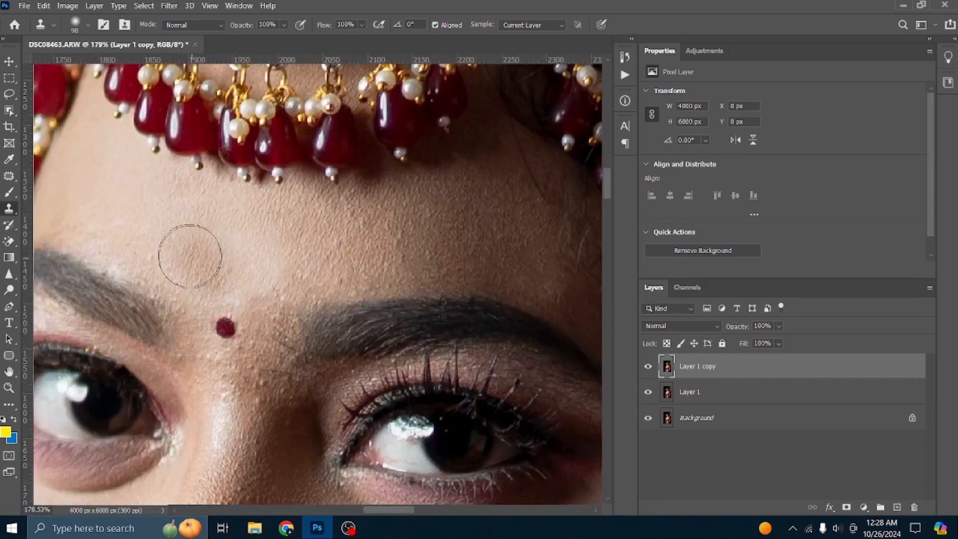
pyautogui.press(']')
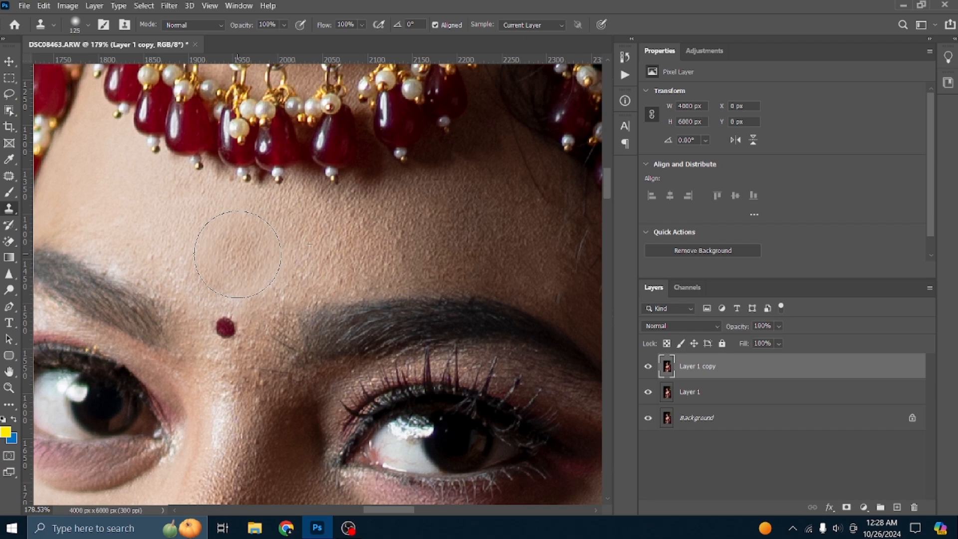
pyautogui.scroll(-2, 132, 226)
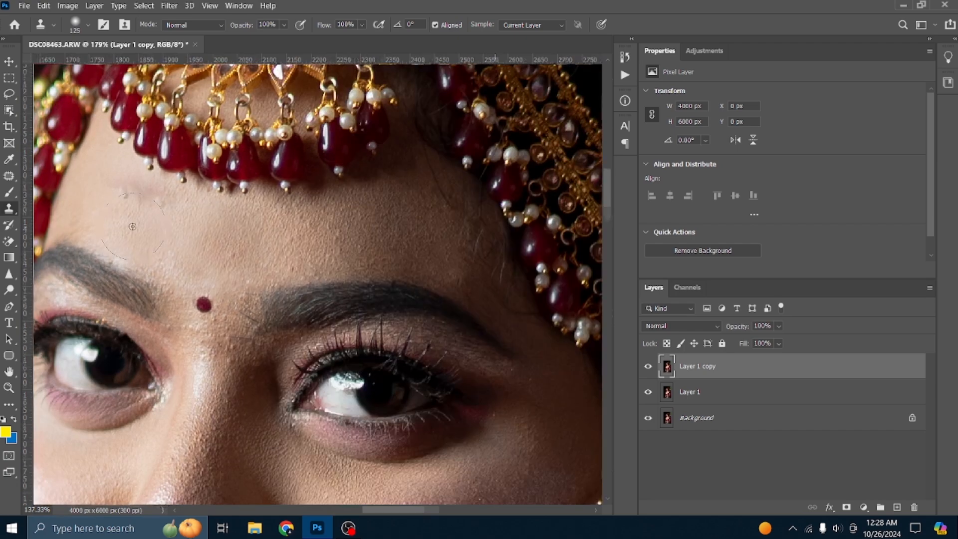
pyautogui.scroll(-2, 133, 226)
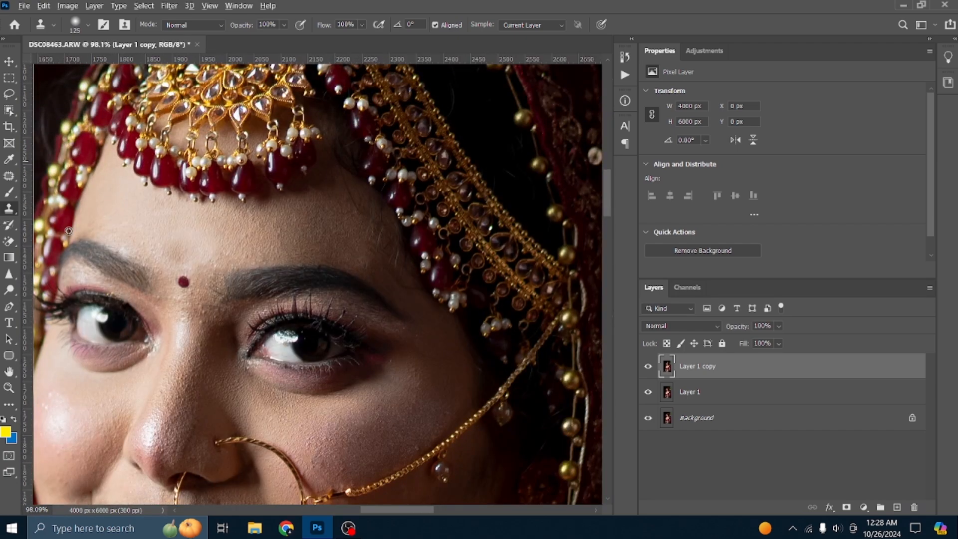
pyautogui.scroll(4, 68, 231)
pyautogui.hotkey('ctrl', 'shift', 'd')
pyautogui.hotkey('ctrl', 'd')
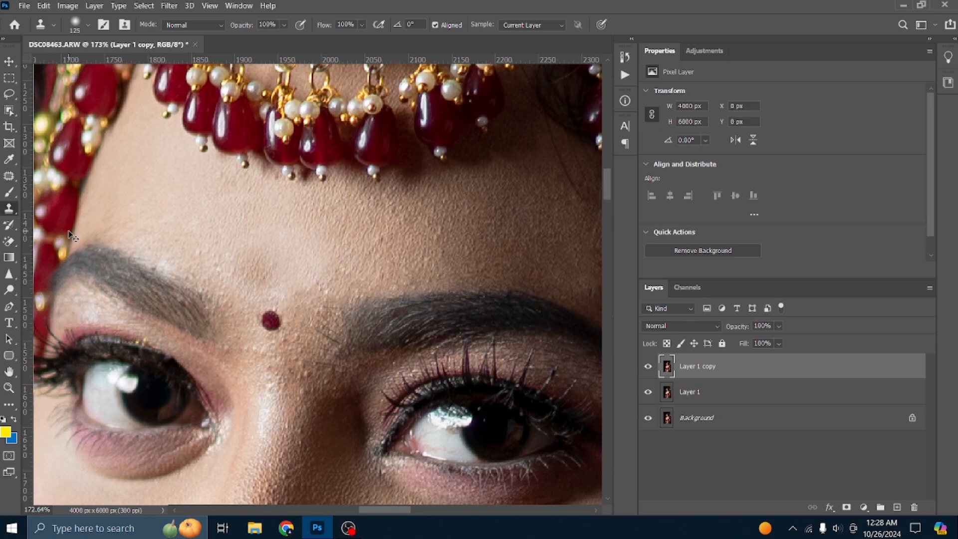
# Switch back to the Spot Healing Brush at size 50 for the darker spot above the bindi.
pyautogui.click(9, 61)
pyautogui.scroll(-7, 286, 293)
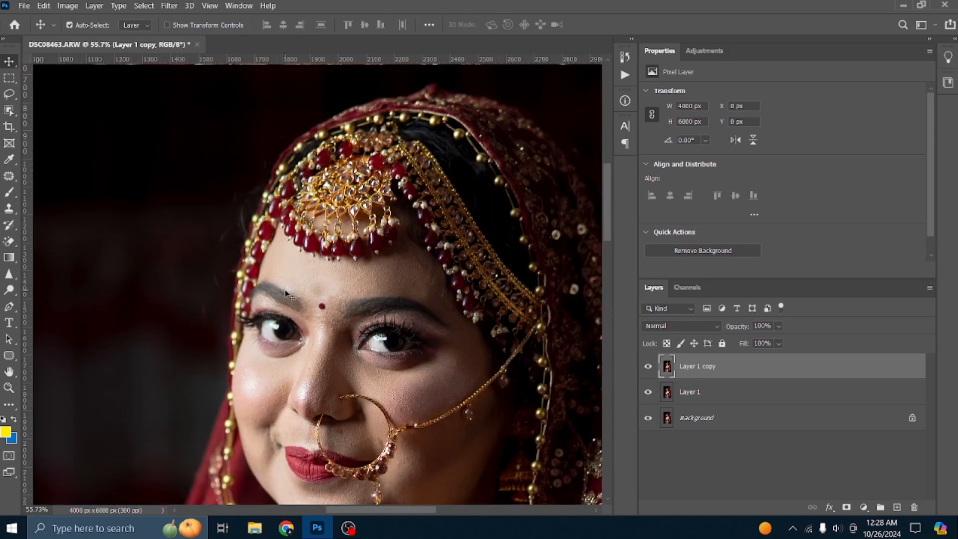
pyautogui.scroll(6, 286, 293)
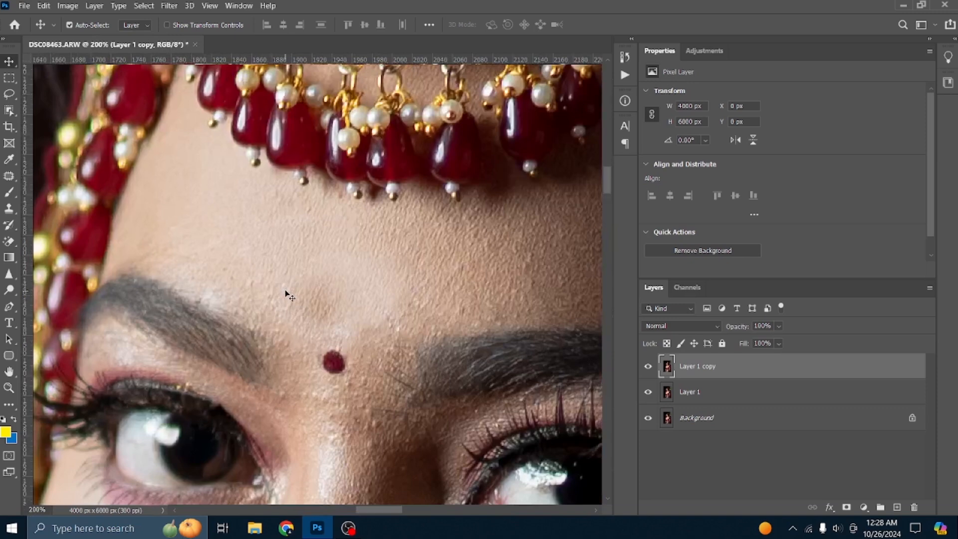
pyautogui.scroll(2, 224, 275)
pyautogui.press('j')
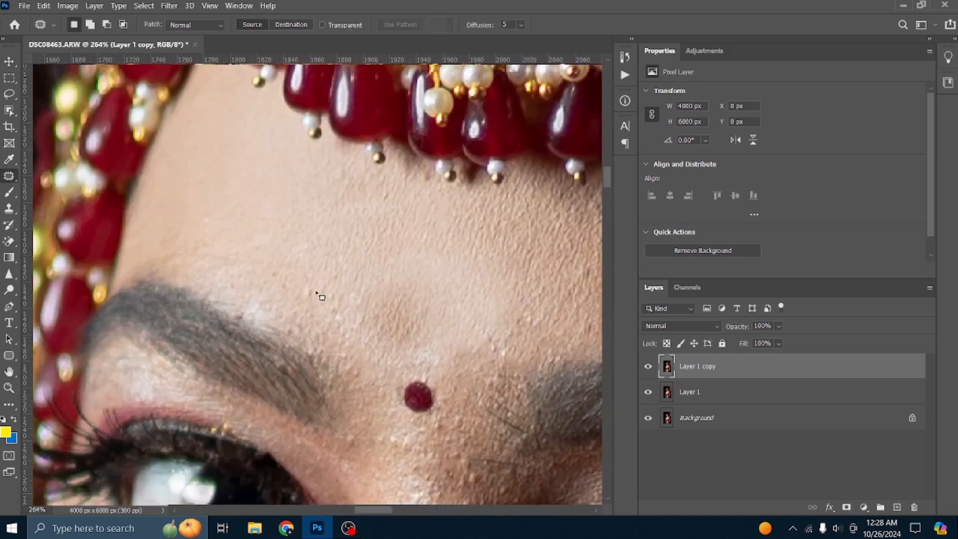
pyautogui.rightClick(16, 173)
pyautogui.click(53, 173)
pyautogui.scroll(-8, 298, 228)
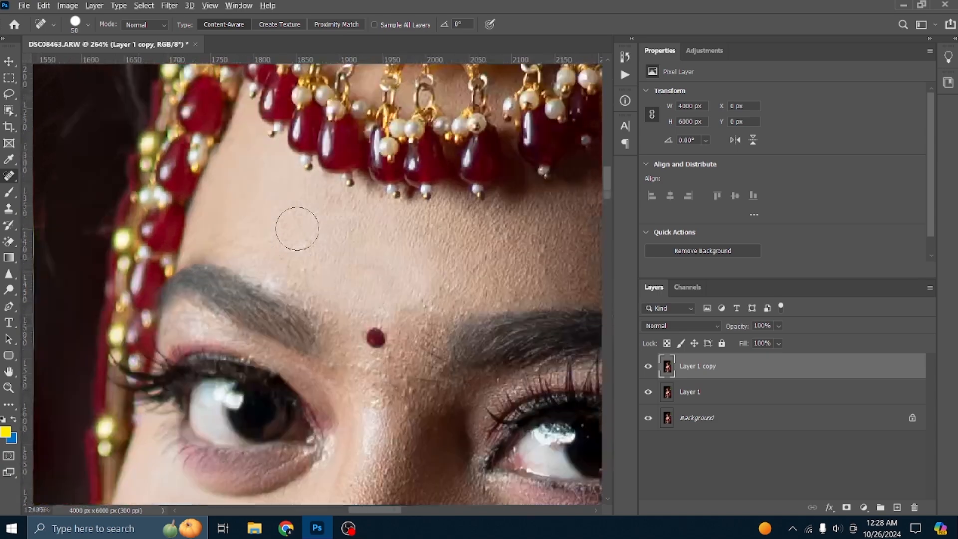
# Examine the retouched face up close and within the whole portrait for remaining flaws.
pyautogui.scroll(-3, 299, 249)
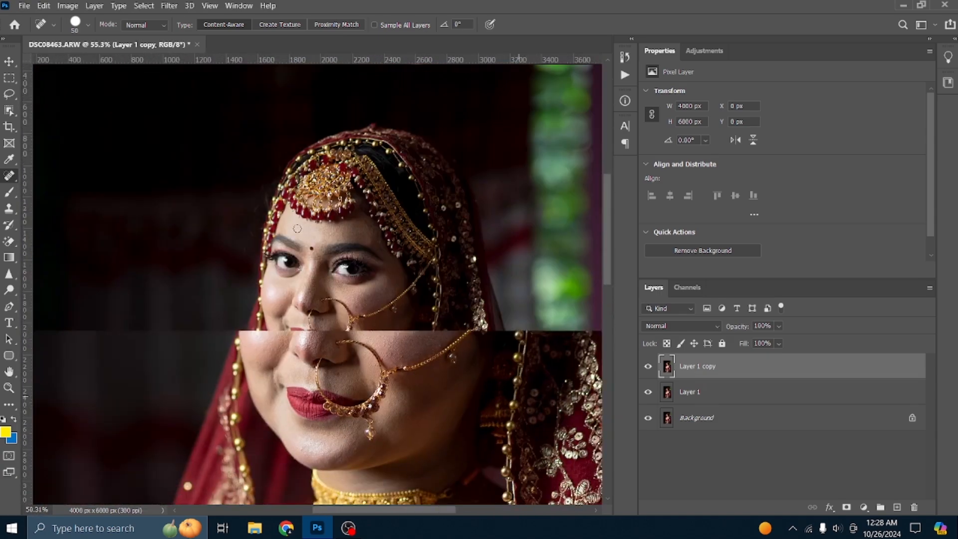
pyautogui.scroll(3, 310, 363)
pyautogui.scroll(-4, 309, 363)
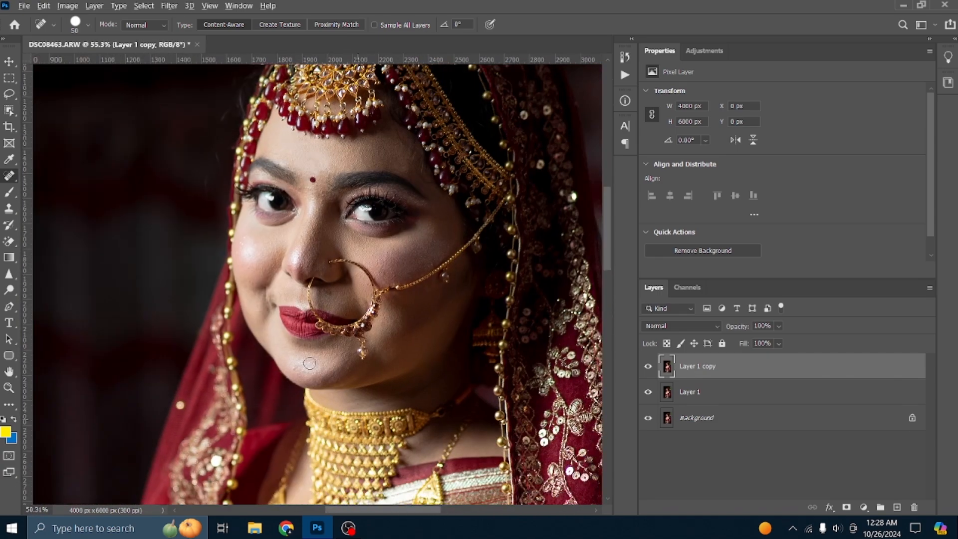
pyautogui.scroll(-3, 359, 359)
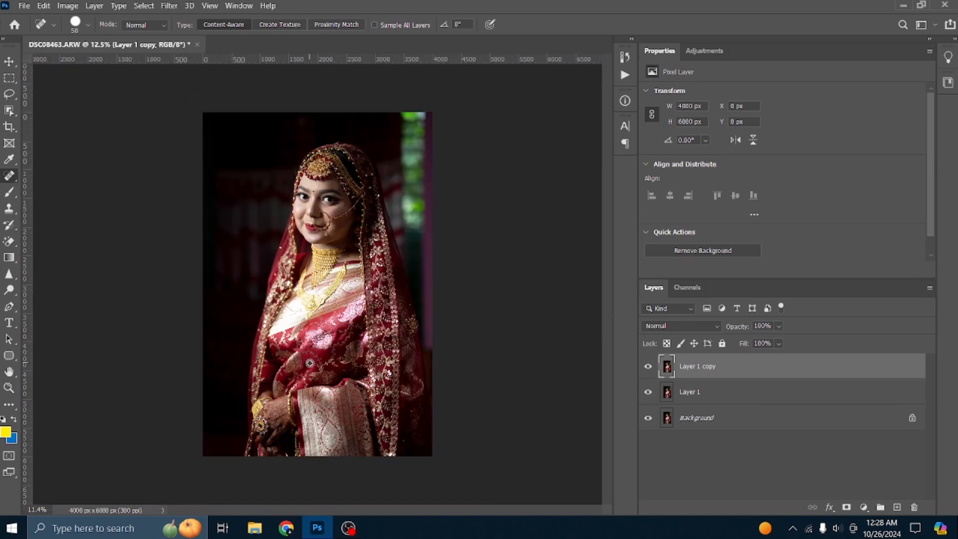
pyautogui.scroll(2, 327, 275)
pyautogui.scroll(3, 327, 275)
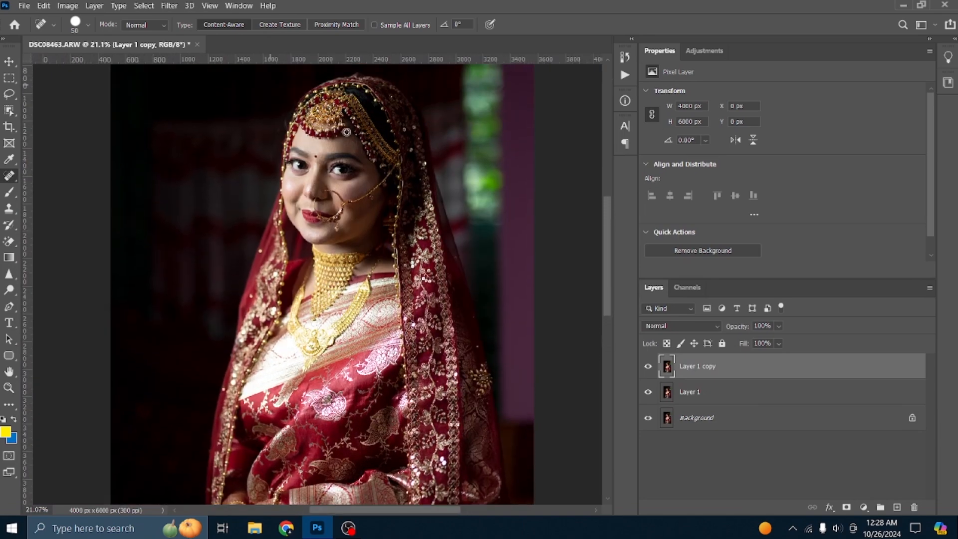
pyautogui.scroll(3, 330, 297)
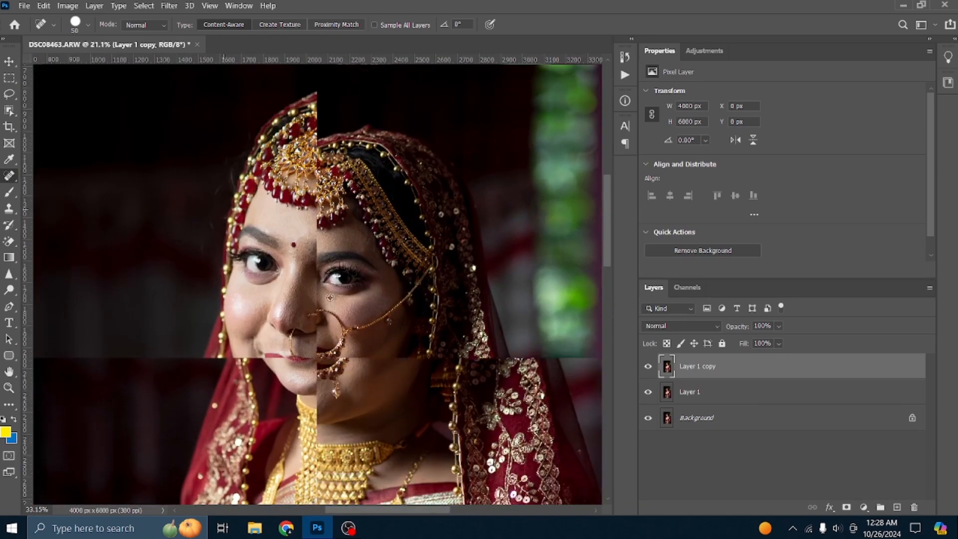
pyautogui.scroll(-2, 320, 285)
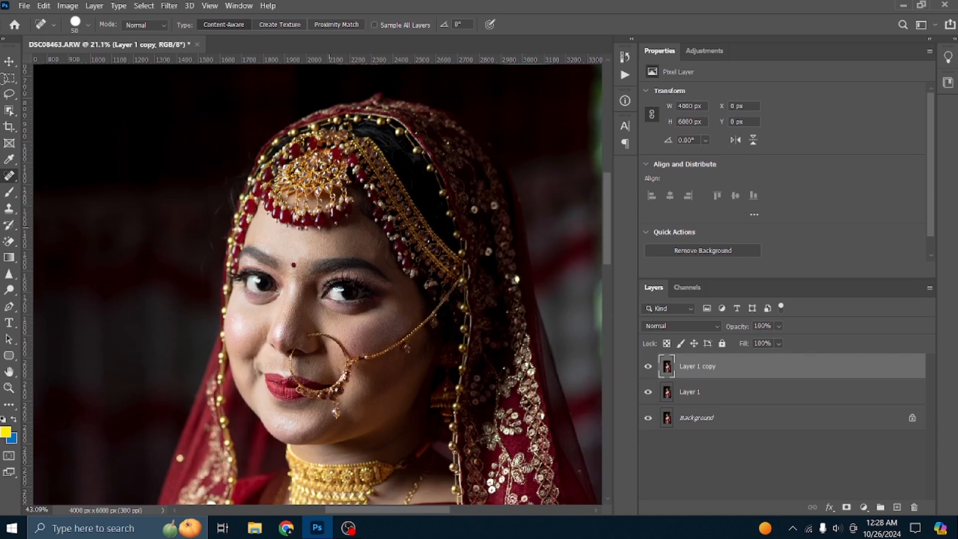
# Group Layer 1 and Layer 1 copy together above the Background.
pyautogui.press('v')
pyautogui.keyDown('shift'); pyautogui.click(697, 394); pyautogui.keyUp('shift')
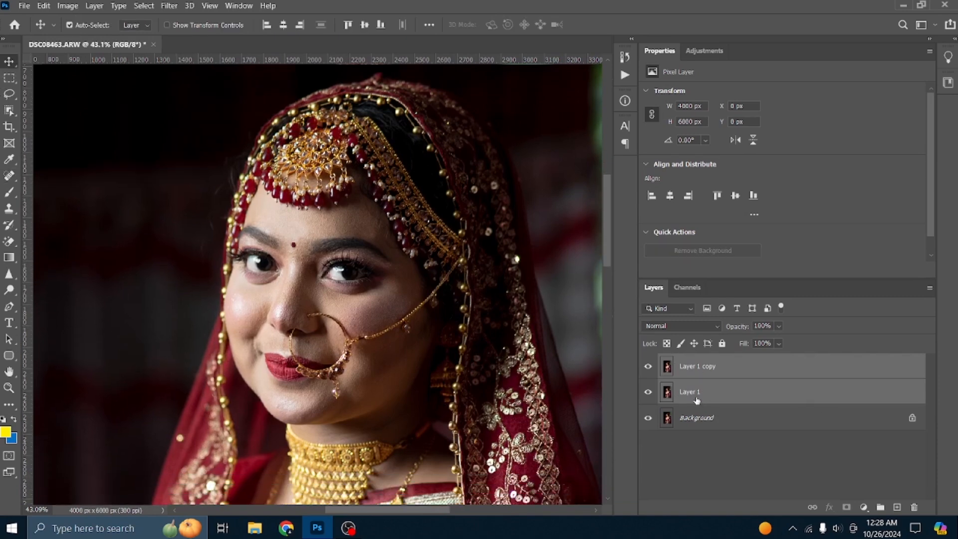
pyautogui.doubleClick(700, 367)
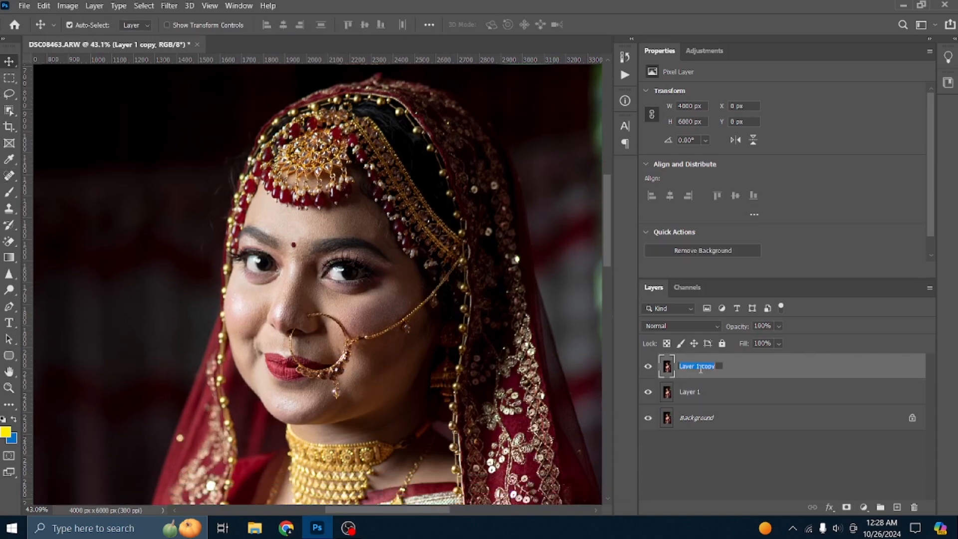
pyautogui.keyDown('shift'); pyautogui.click(700, 395); pyautogui.keyUp('shift')
pyautogui.hotkey('ctrl', 'g')
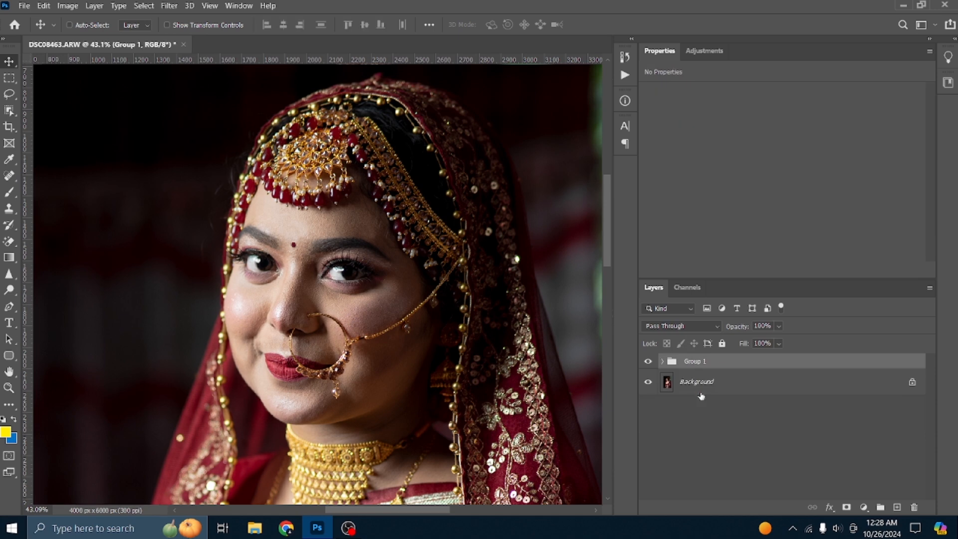
# Compare the portrait before and after retouching by hiding and showing the layer group, checking both the face and the wider view.
pyautogui.scroll(5, 277, 327)
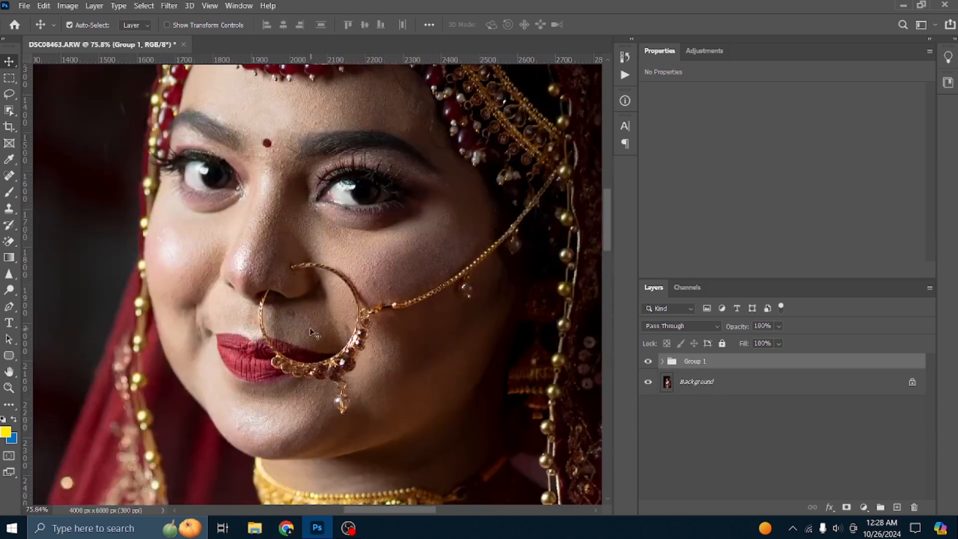
pyautogui.click(648, 362)
pyautogui.click(648, 361)
pyautogui.hotkey('ctrl', '-')
pyautogui.hotkey('ctrl', '-')
pyautogui.hotkey('ctrl', '-')
pyautogui.hotkey('ctrl', '-')
pyautogui.hotkey('ctrl', '-')
pyautogui.hotkey('ctrl', '-')
pyautogui.hotkey('ctrl', '-')
pyautogui.hotkey('ctrl', '+')
pyautogui.hotkey('ctrl', '+')
pyautogui.hotkey('ctrl', '+')
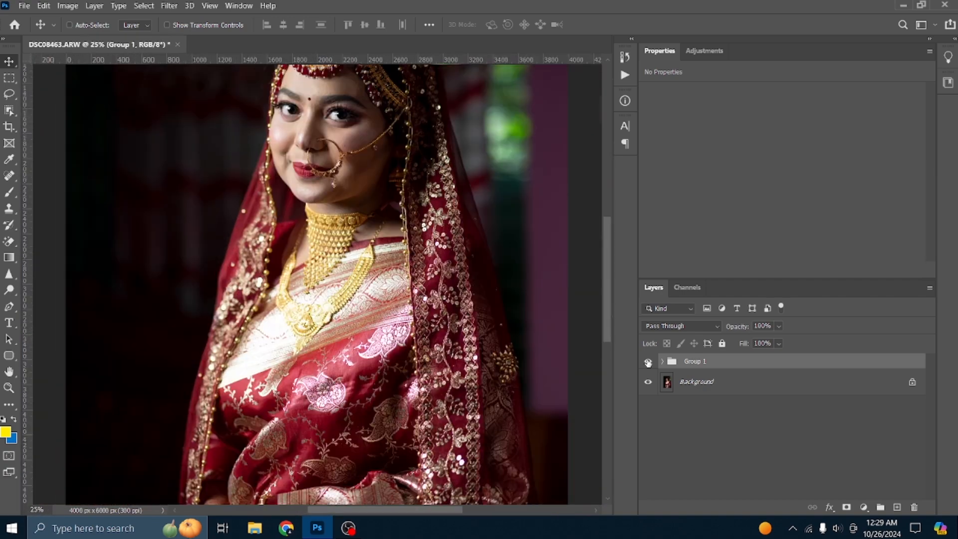
pyautogui.scroll(5, 402, 168)
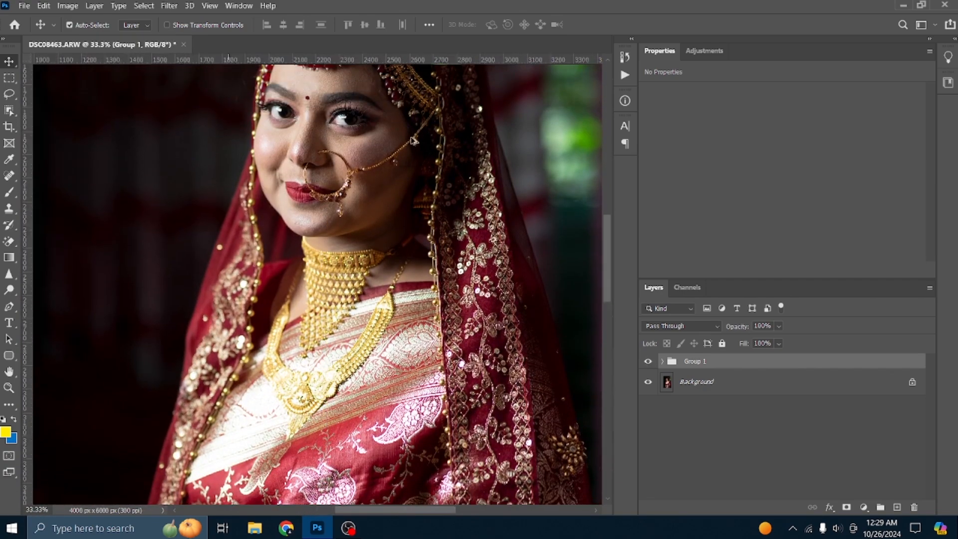
# Activate the Spot Healing Brush, expand Group 1 and select Layer 1 copy inside it.
pyautogui.scroll(3, 402, 168)
pyautogui.scroll(5, 402, 168)
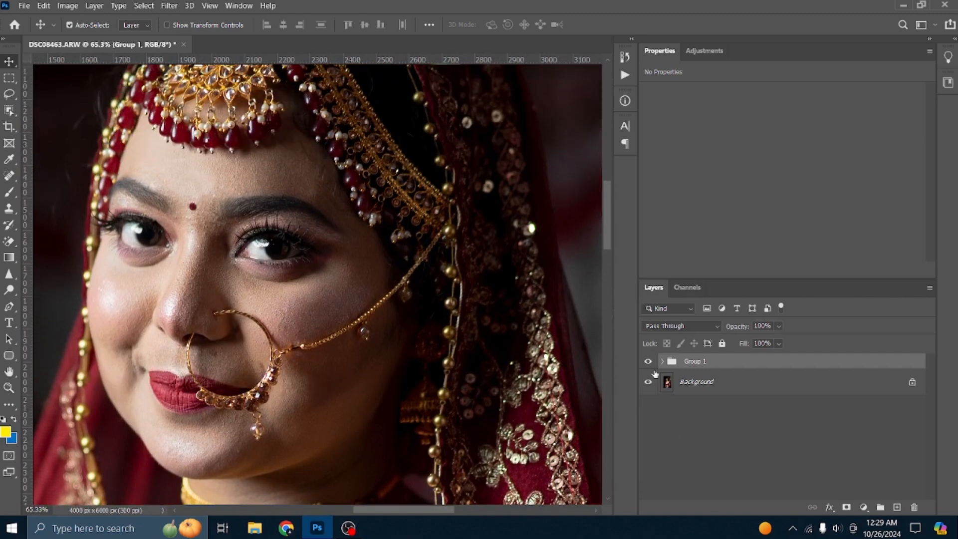
pyautogui.scroll(3, 344, 301)
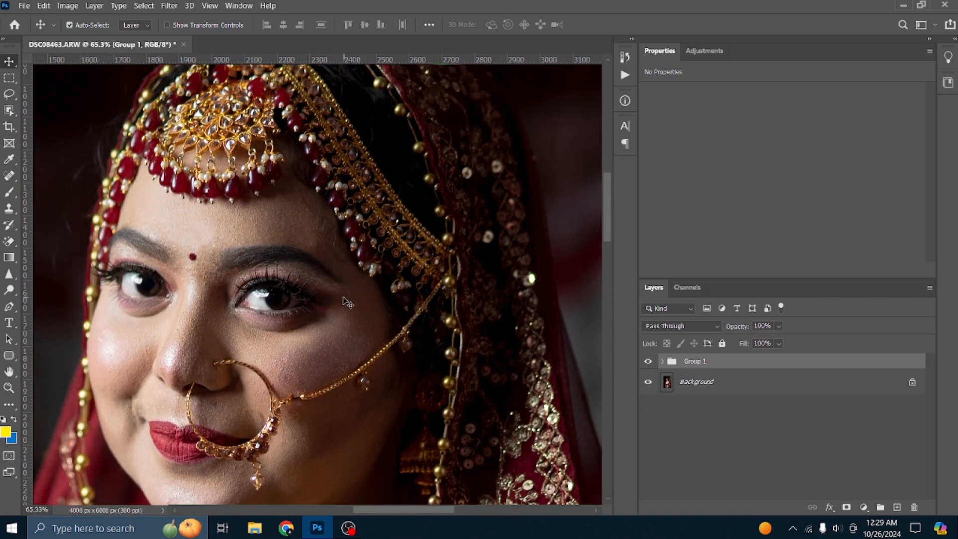
pyautogui.click(10, 175)
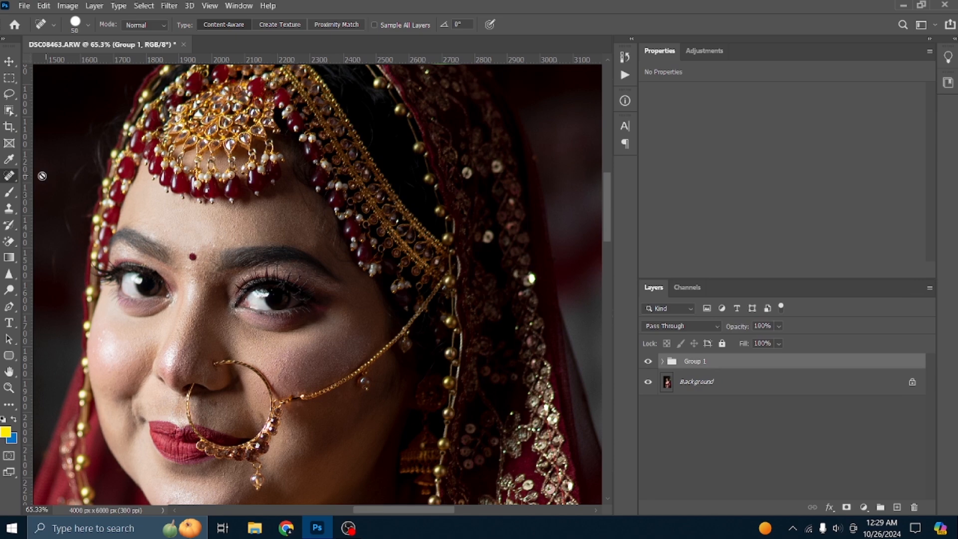
pyautogui.rightClick(10, 175)
pyautogui.click(50, 174)
pyautogui.click(663, 361)
pyautogui.click(707, 381)
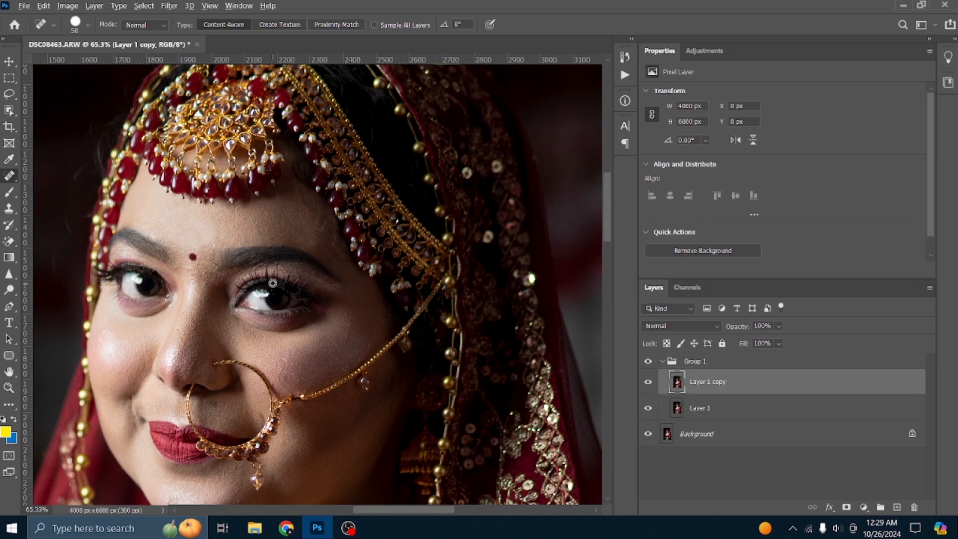
# Touch up the white of the eye on the nose-chain side with the Spot Healing Brush at size 20.
pyautogui.scroll(3, 224, 352)
pyautogui.scroll(3, 223, 352)
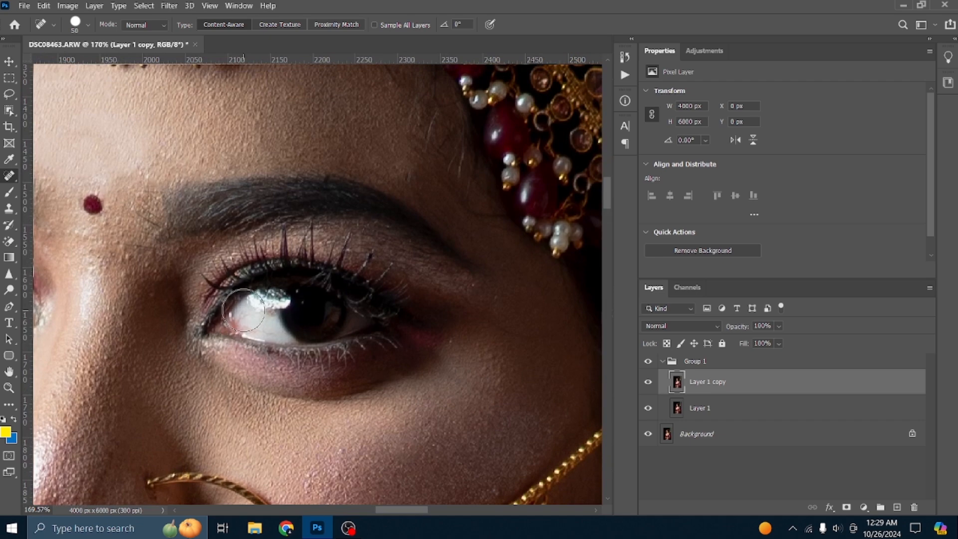
pyautogui.press(']')
pyautogui.click(267, 310)
pyautogui.scroll(-5, 267, 309)
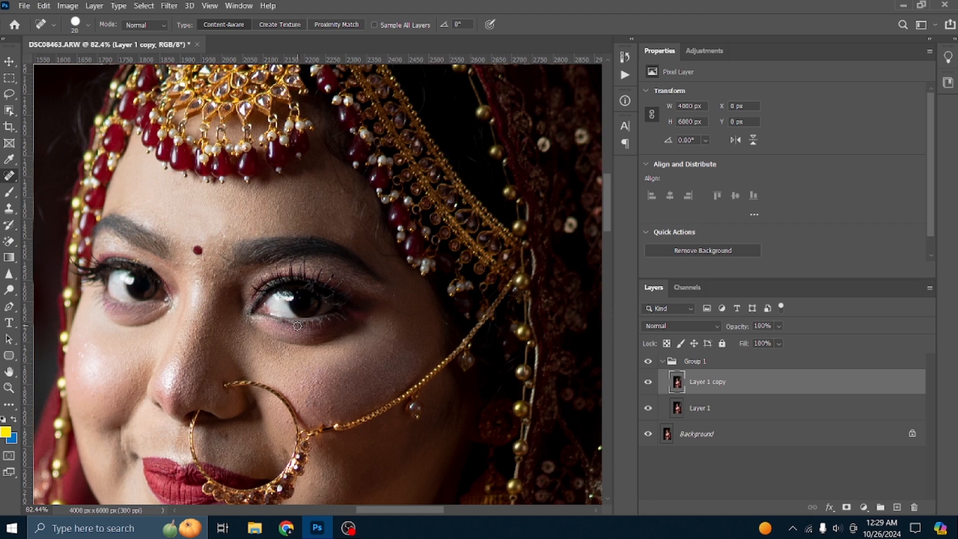
pyautogui.scroll(-6, 297, 325)
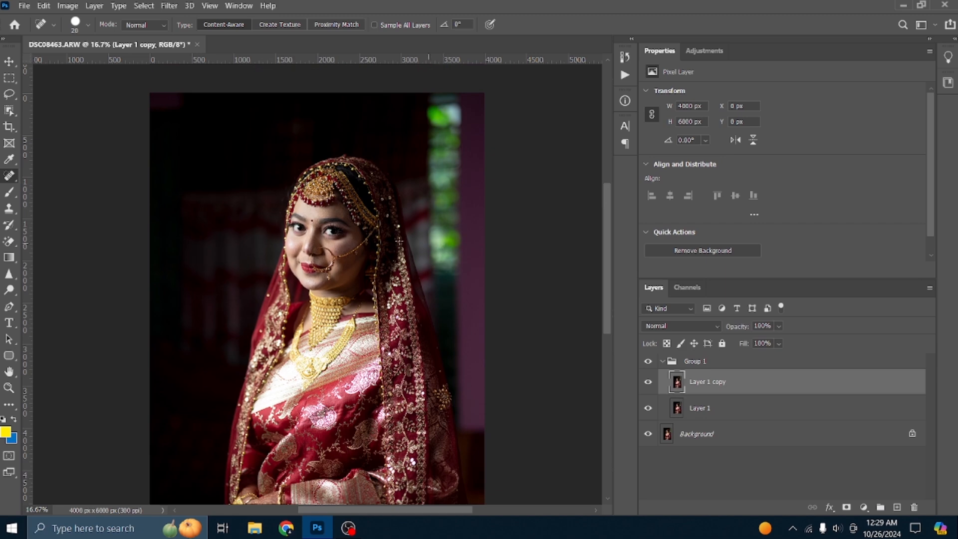
# Collapse Group 1, switch to the Move tool and examine the retouched portrait both close up and from farther out.
pyautogui.scroll(3, 279, 200)
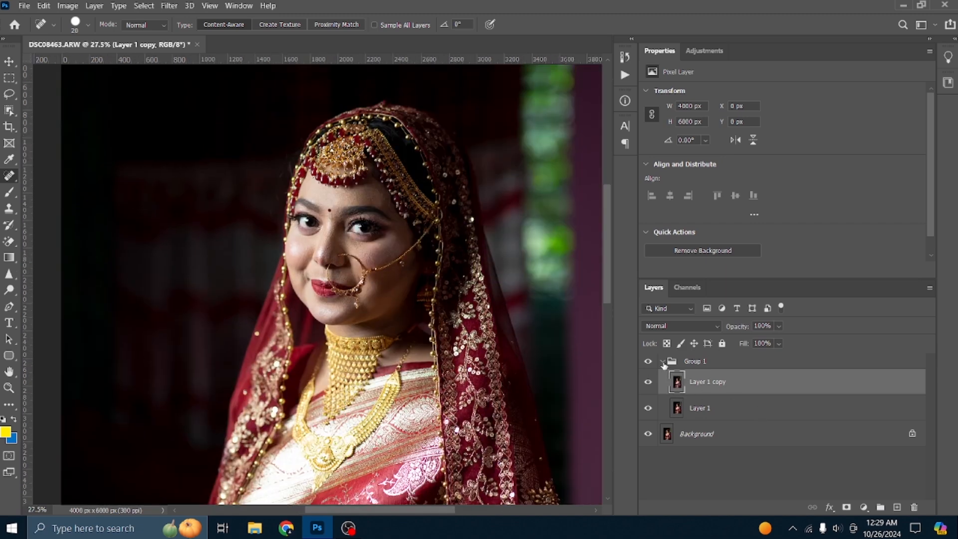
pyautogui.click(662, 362)
pyautogui.scroll(2, 209, 300)
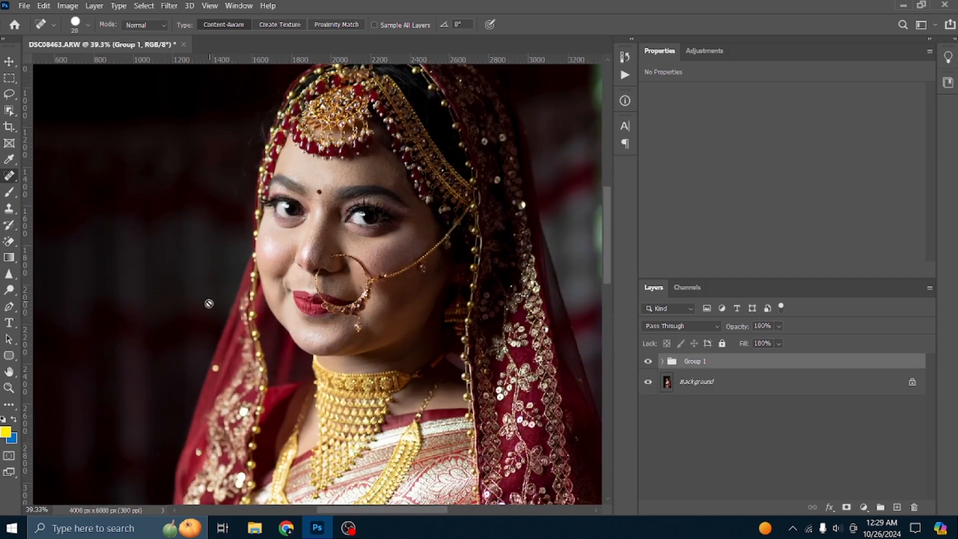
pyautogui.press(']')
pyautogui.press(']')
pyautogui.press(']')
pyautogui.press(']')
pyautogui.press('v')
pyautogui.scroll(-2, 340, 274)
pyautogui.scroll(-3, 339, 274)
pyautogui.scroll(5, 337, 324)
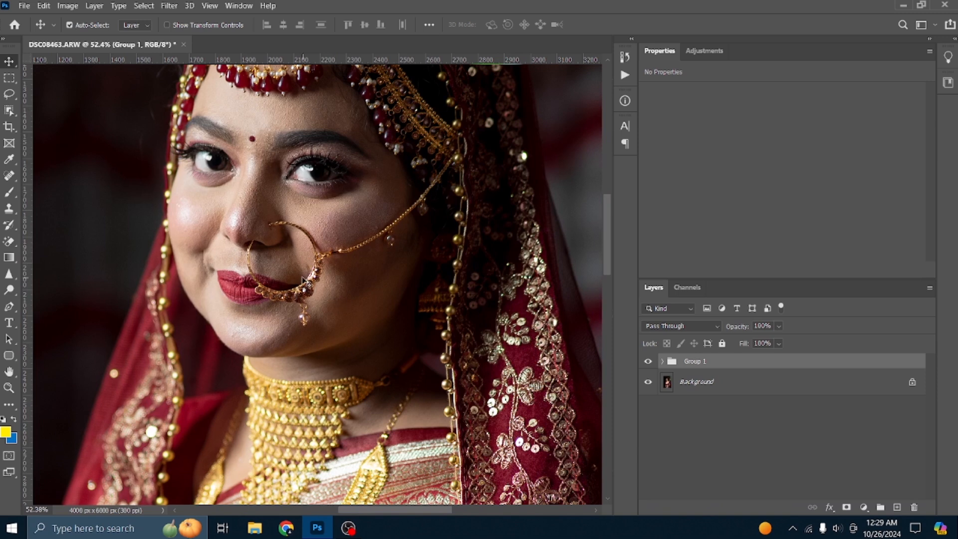
pyautogui.scroll(2, 304, 282)
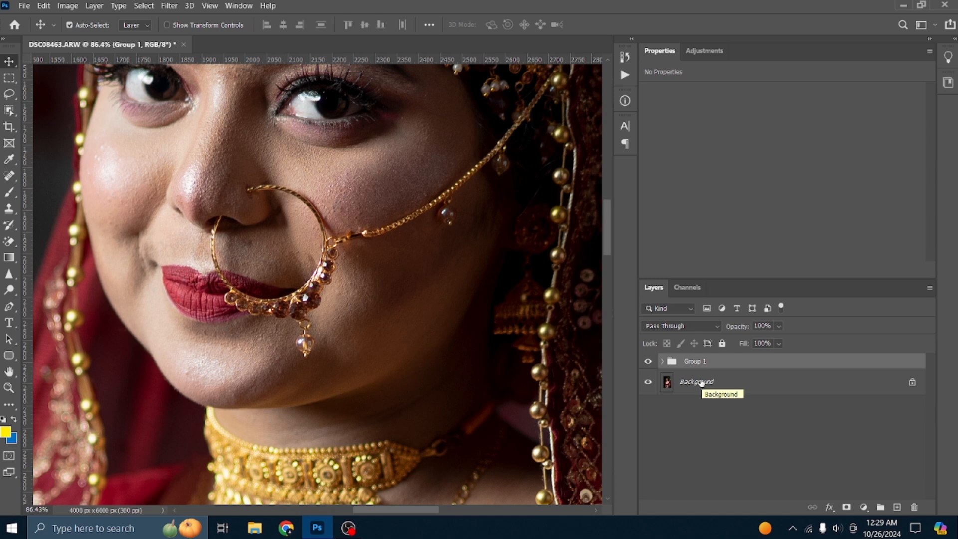
# Merge the contents of Group 1 into a single layer above the Background.
pyautogui.press('ctrl')
pyautogui.hotkey('ctrl', 'e')
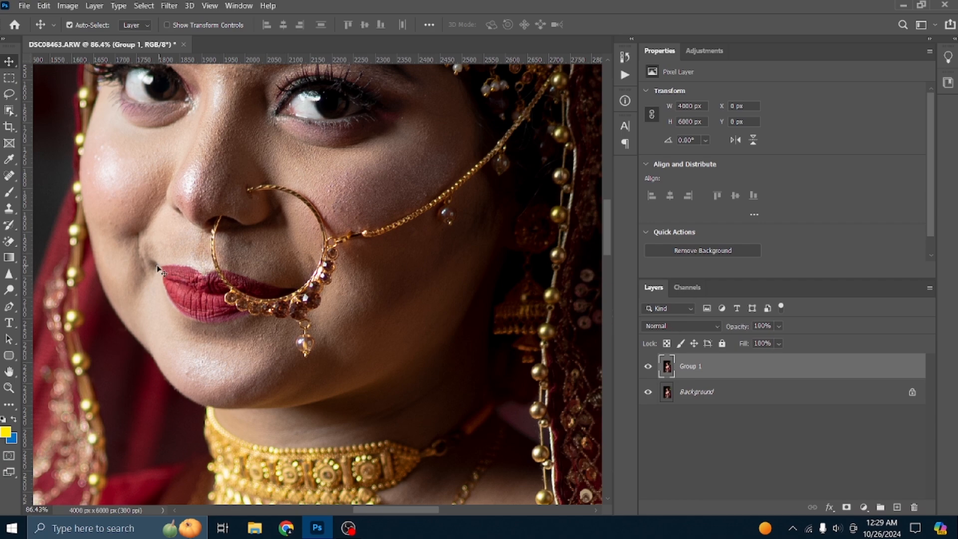
pyautogui.scroll(-3, 347, 239)
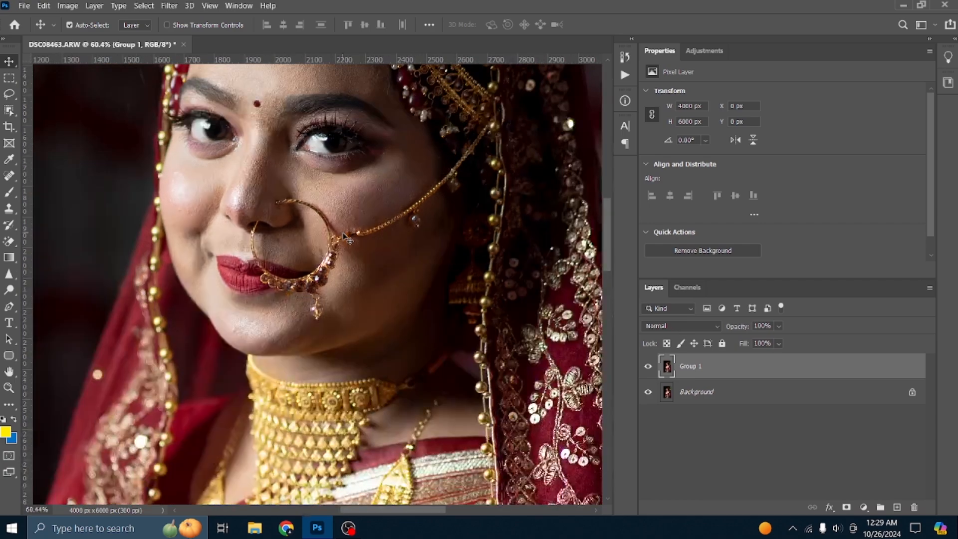
pyautogui.scroll(3, 343, 233)
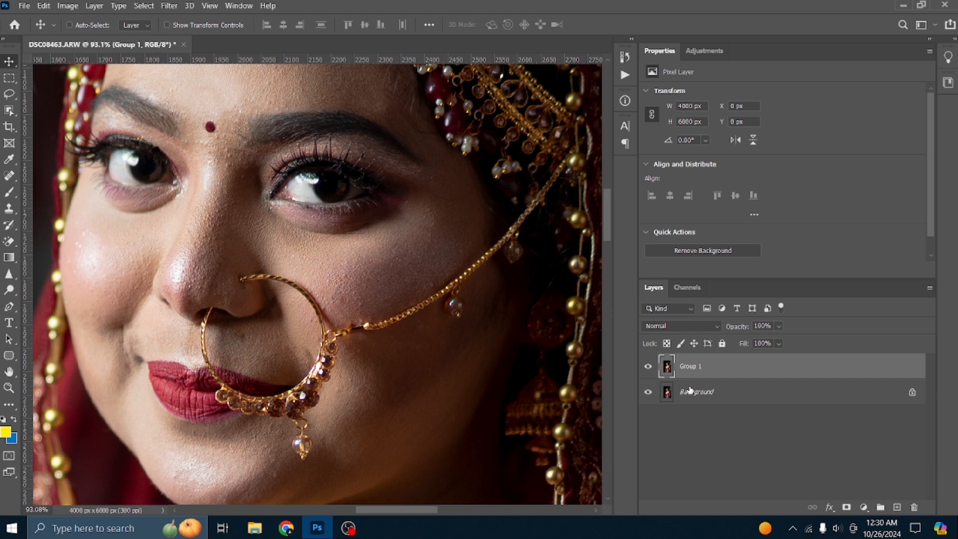
# Invert the merged Group 1 layer and set its blend mode to Vivid Light.
pyautogui.hotkey('ctrl', 'i')
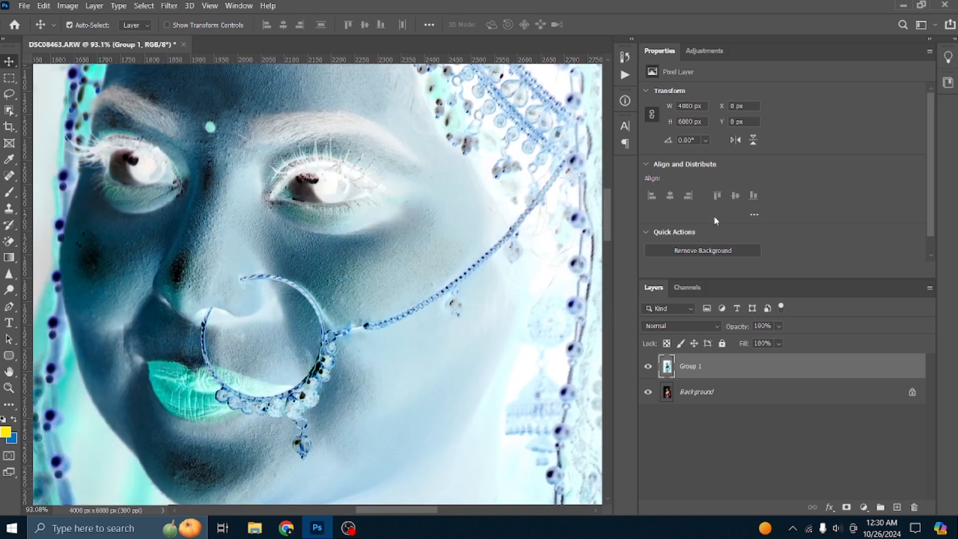
pyautogui.click(682, 325)
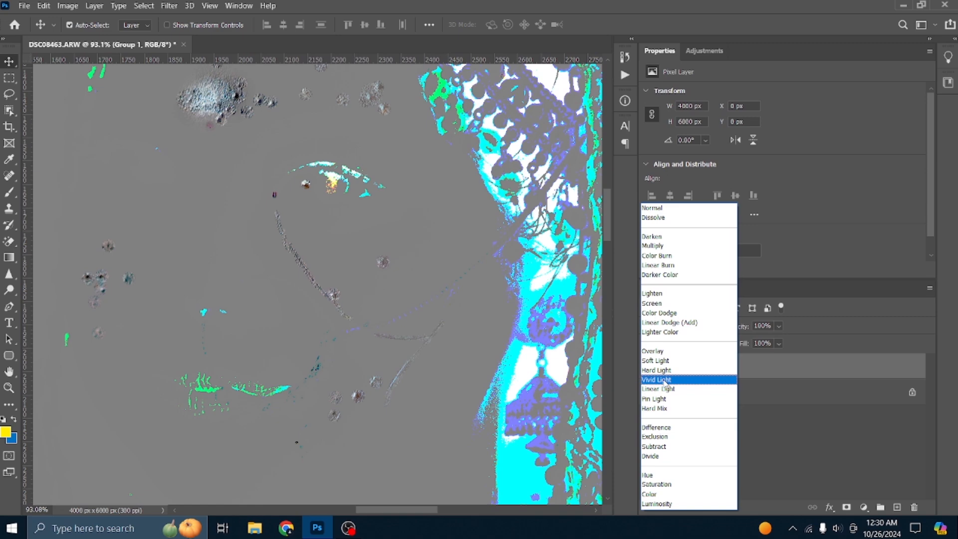
pyautogui.click(664, 380)
# Apply the High Pass filter with a radius of 10.0 pixels to the inverted Group 1 layer.
pyautogui.click(169, 6)
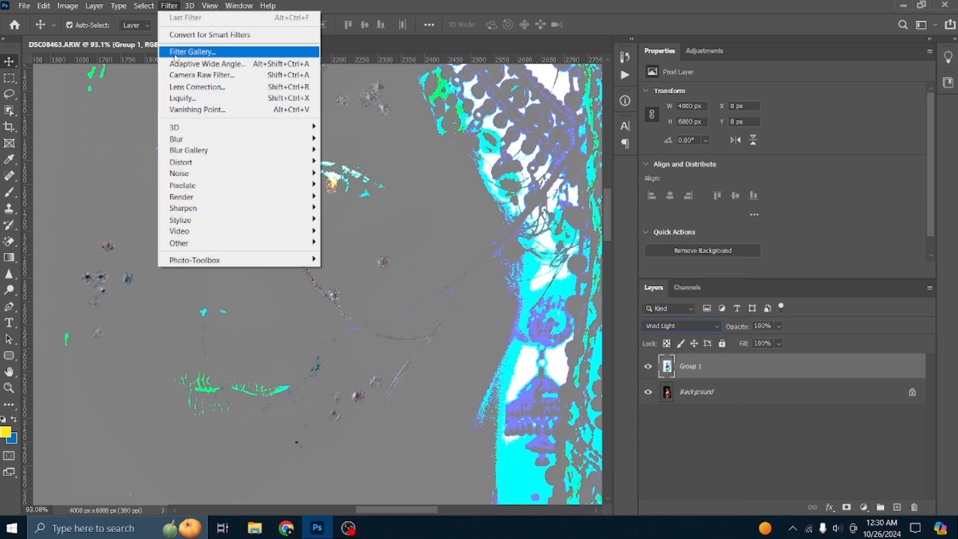
pyautogui.moveTo(188, 243)
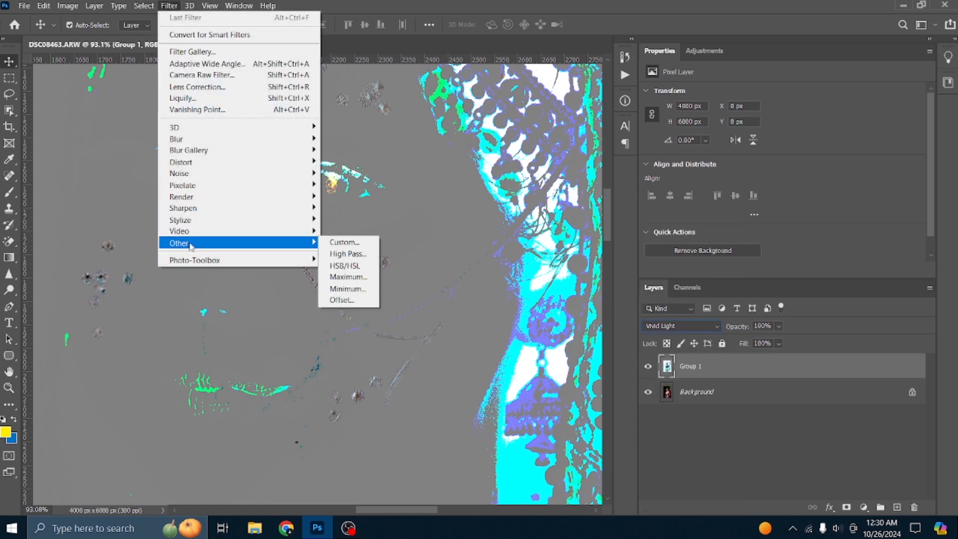
pyautogui.click(348, 254)
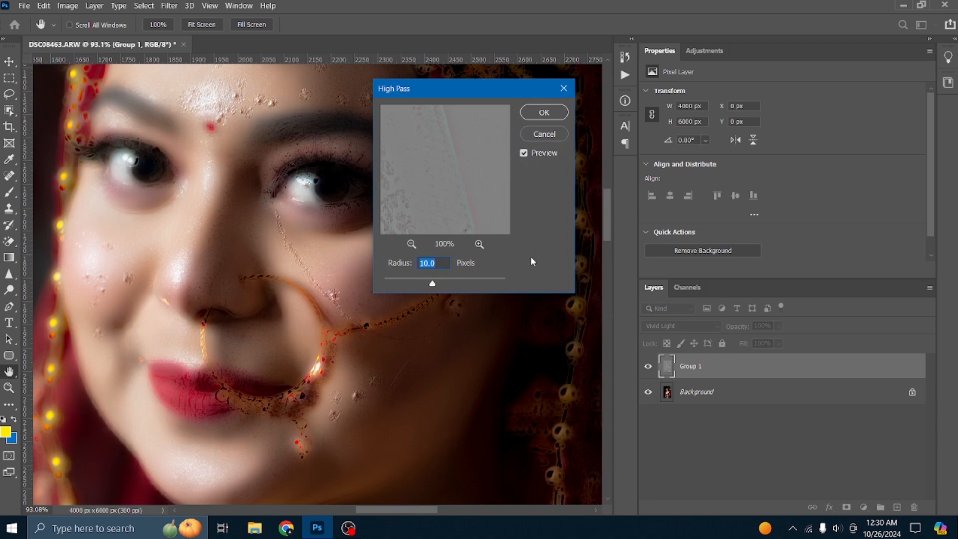
pyautogui.click(544, 112)
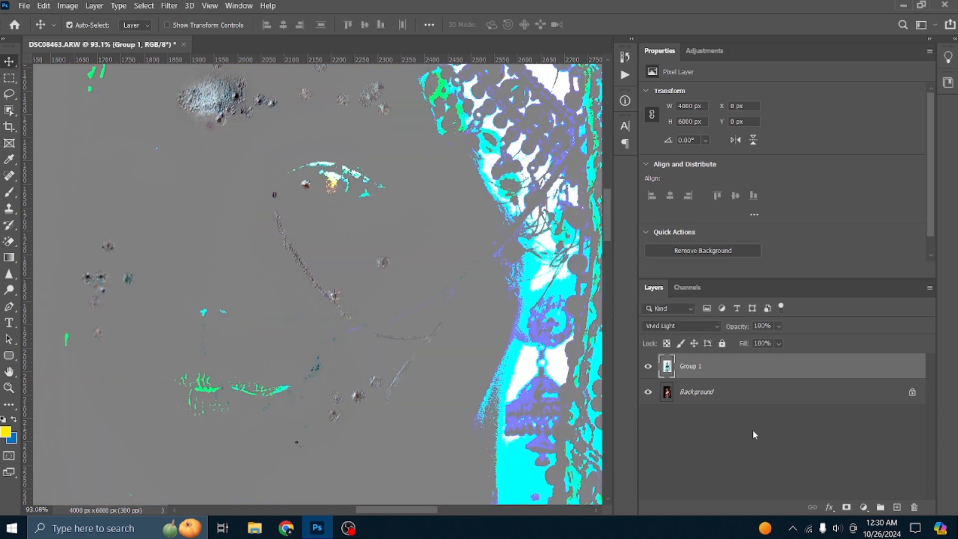
# Undo the trial smoothing edits and the merge to bring back Group 1 as a layer group.
pyautogui.hotkey('ctrl', 'z')
pyautogui.hotkey('ctrl', 'z')
pyautogui.hotkey('ctrl', 'z')
pyautogui.hotkey('ctrl', 'z')
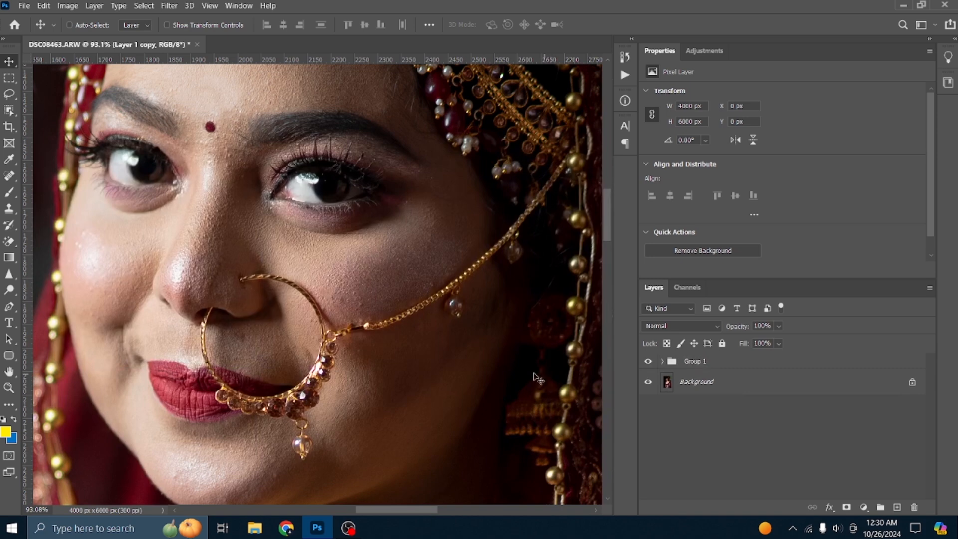
# Merge Group 1 and the Background into a single Background layer.
pyautogui.scroll(-3, 536, 380)
pyautogui.click(694, 361)
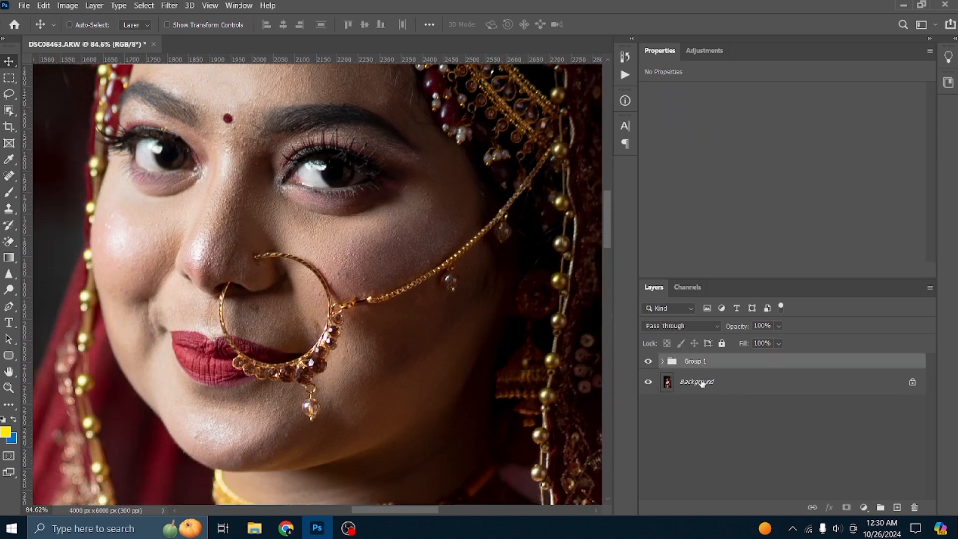
pyautogui.keyDown('shift'); pyautogui.click(701, 381); pyautogui.keyUp('shift')
pyautogui.hotkey('ctrl', 'e')
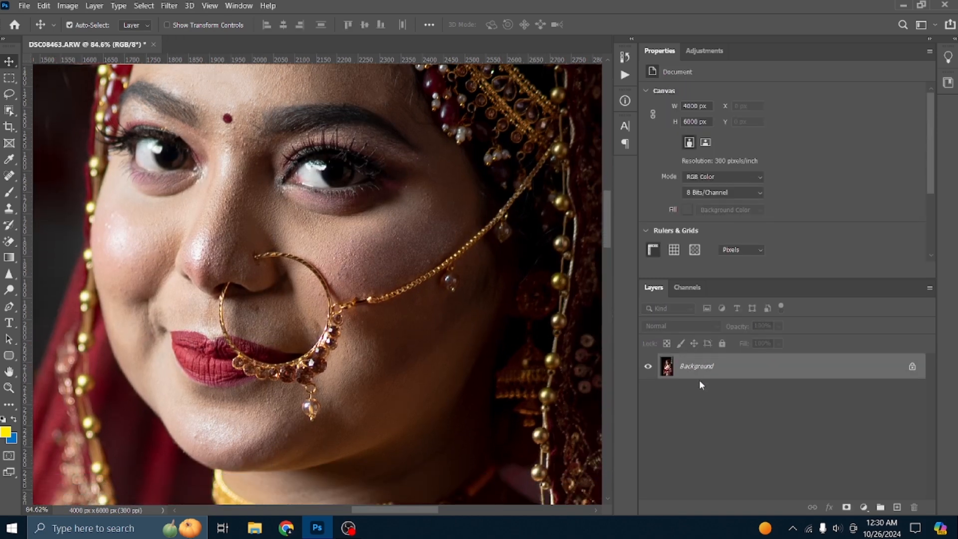
# Duplicate the merged Background layer and invert the colors of the copy.
pyautogui.scroll(3, 448, 308)
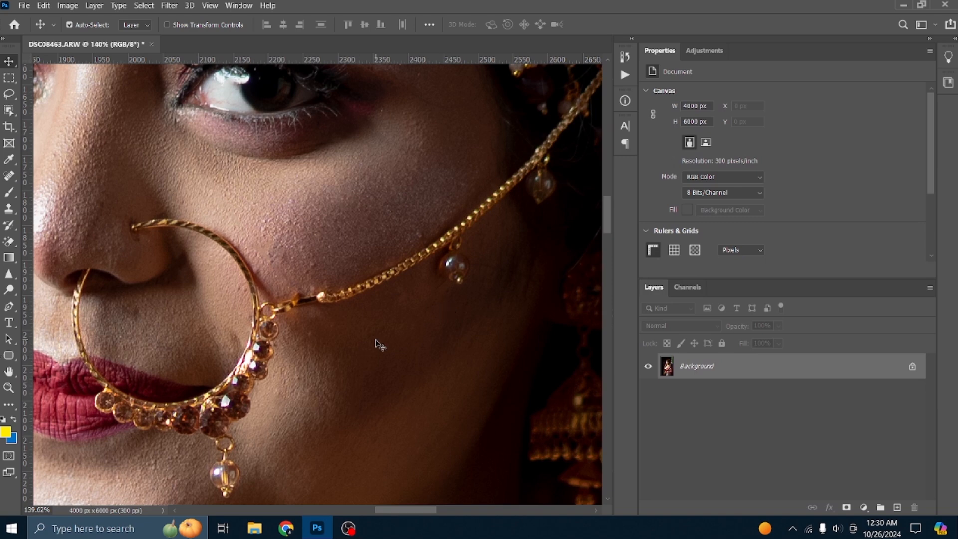
pyautogui.scroll(2, 356, 315)
pyautogui.scroll(-5, 357, 316)
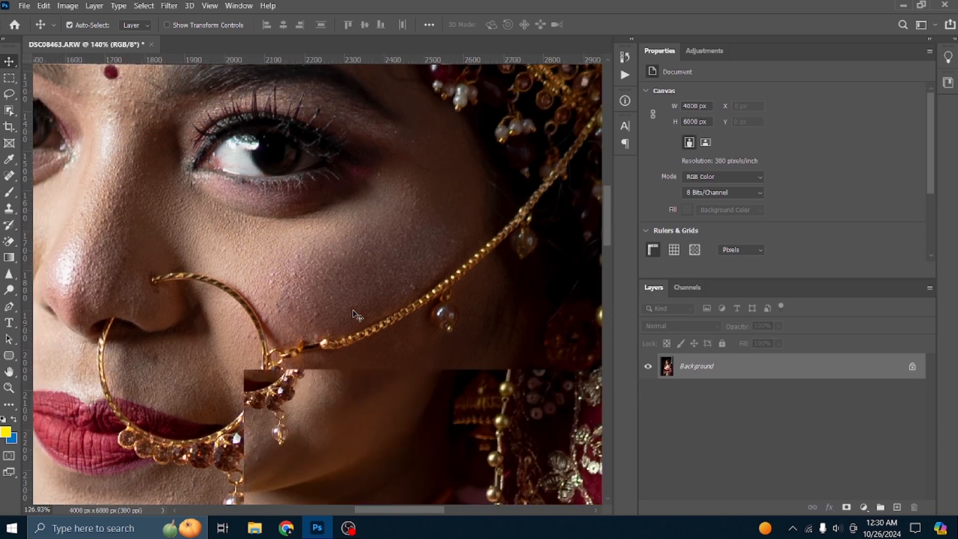
pyautogui.scroll(4, 356, 316)
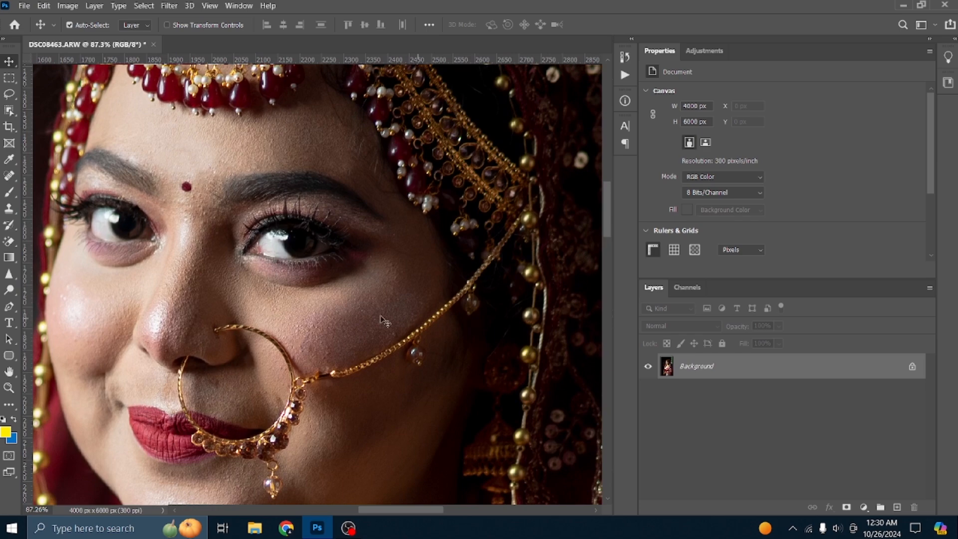
pyautogui.scroll(3, 313, 306)
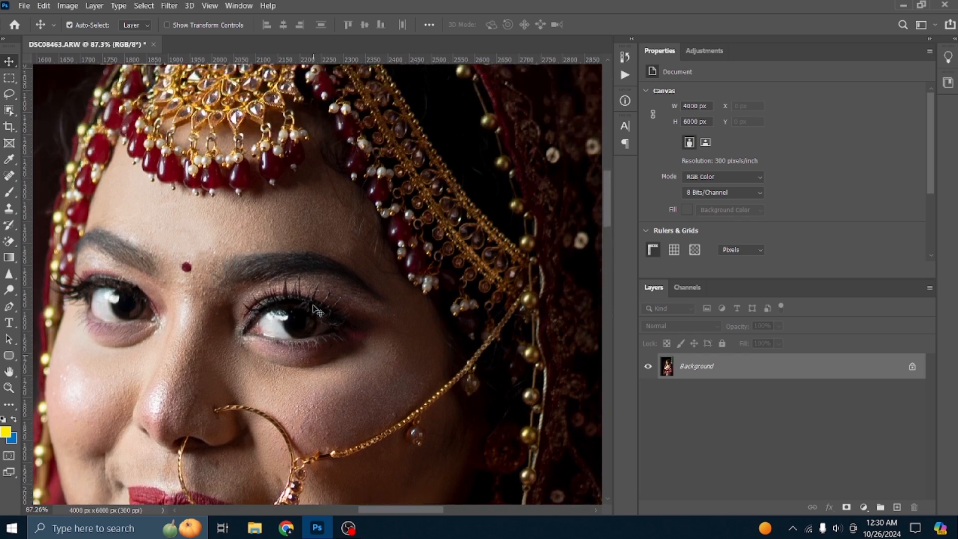
pyautogui.scroll(3, 312, 306)
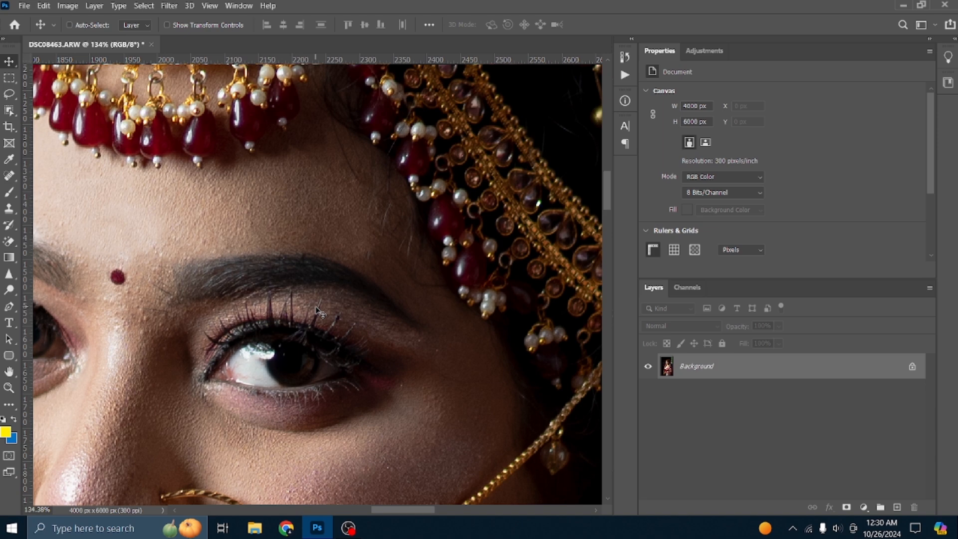
pyautogui.hotkey('ctrl', 'j')
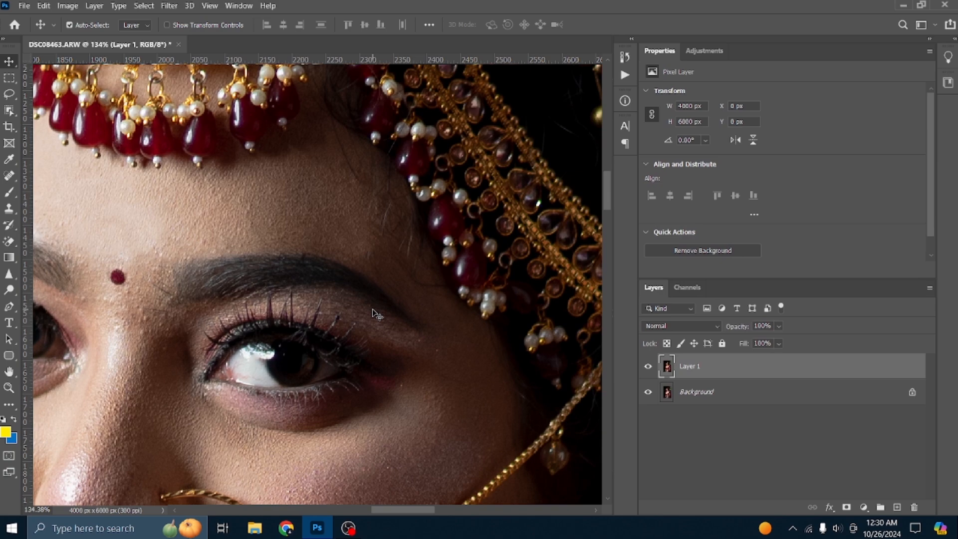
pyautogui.press('ctrl')
pyautogui.hotkey('ctrl', 'i')
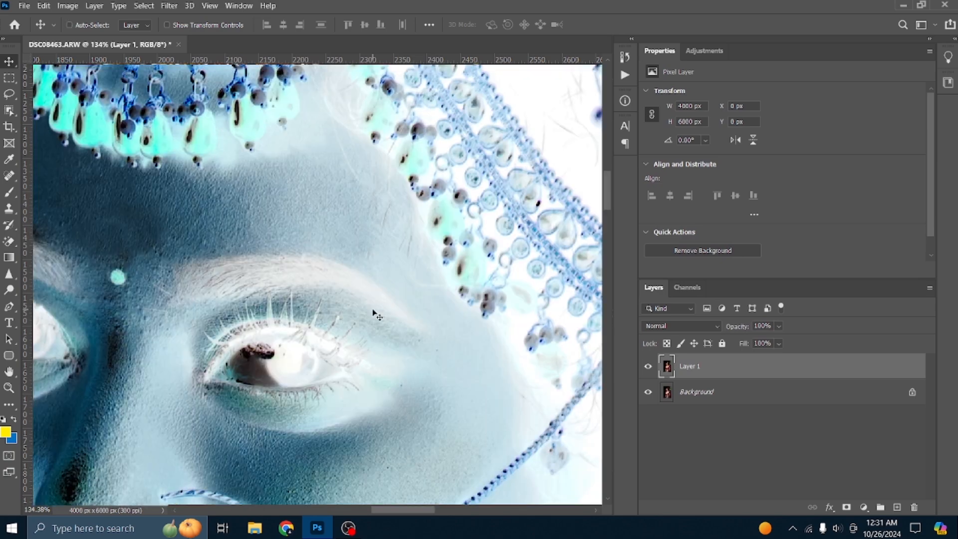
# Apply the High Pass filter to the inverted Layer 1, adjusting the radius to bring out the fine skin texture.
pyautogui.click(672, 326)
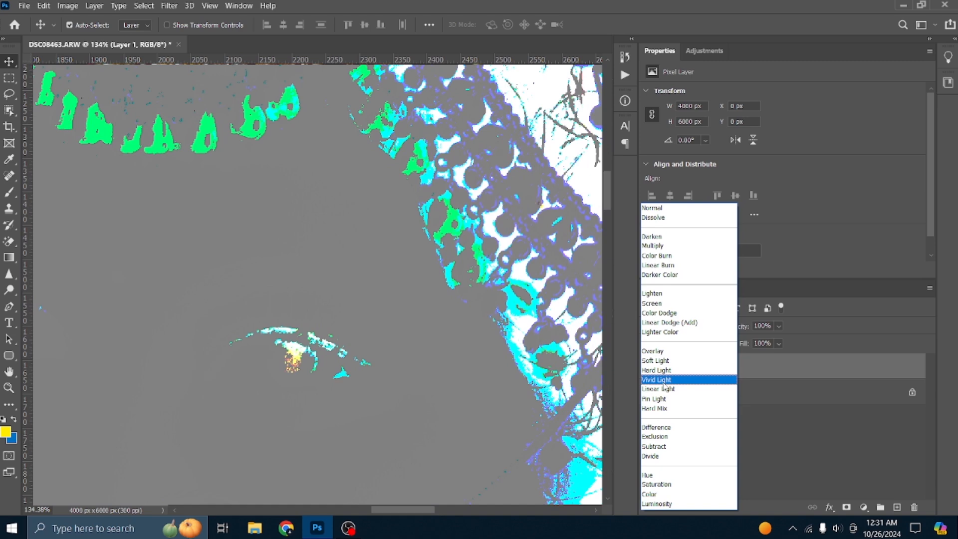
pyautogui.press('Escape')
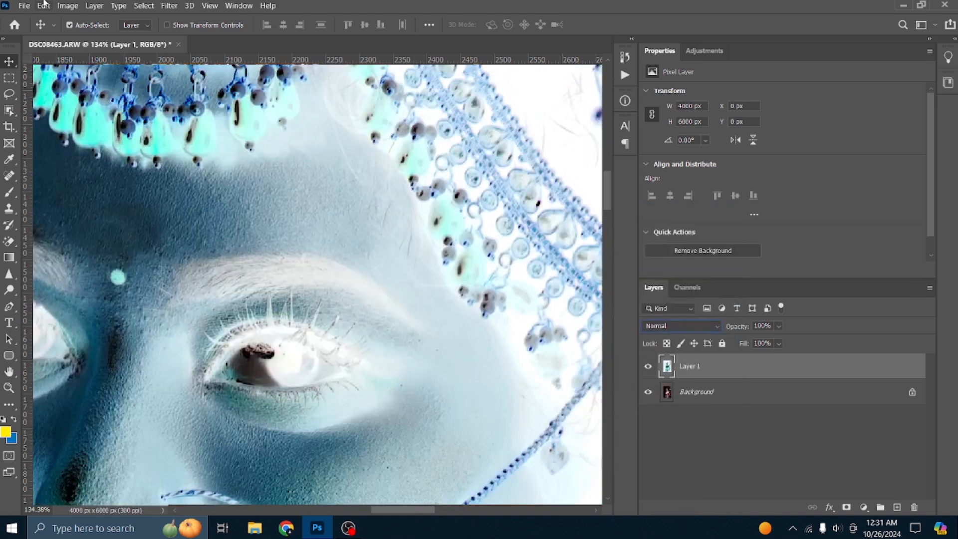
pyautogui.click(165, 5)
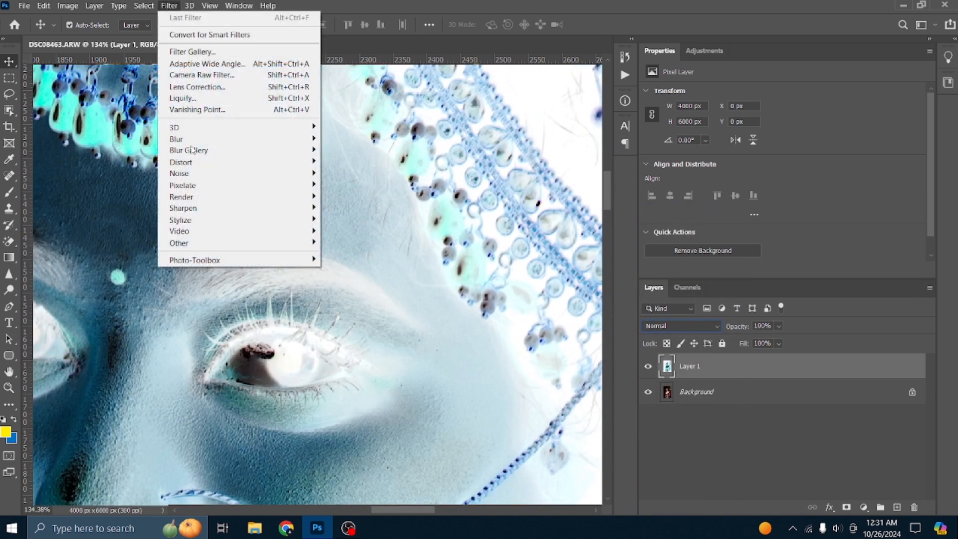
pyautogui.moveTo(199, 244)
pyautogui.click(353, 255)
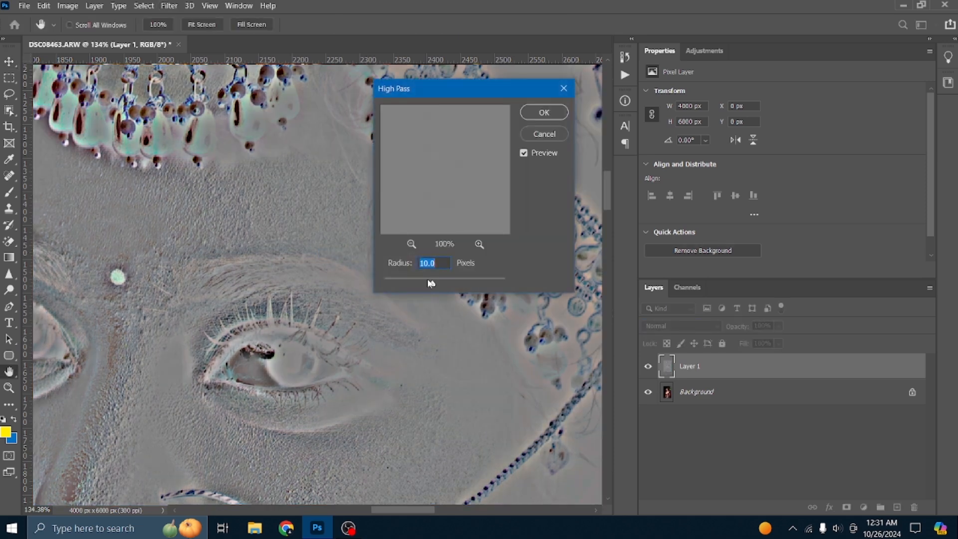
pyautogui.moveTo(425, 283); pyautogui.dragTo(429, 285)
pyautogui.click(401, 283)
pyautogui.click(422, 282)
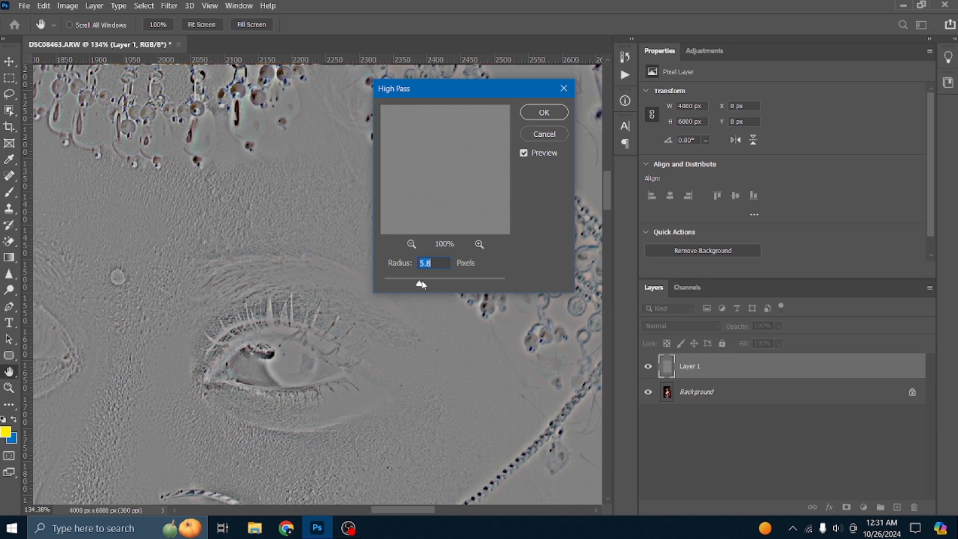
pyautogui.write('5.0')
pyautogui.press('Return')
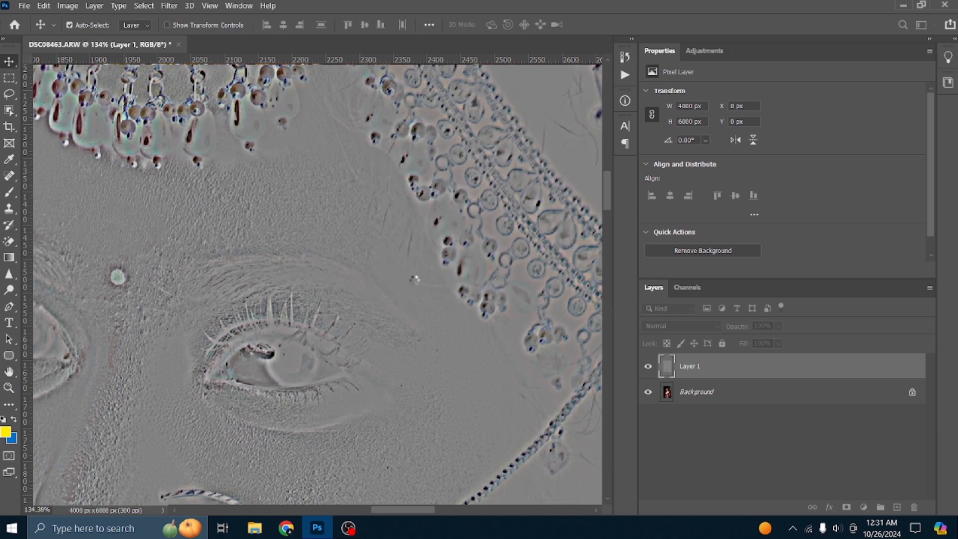
# Apply a Gaussian Blur with a radius of 2.0 pixels to the High Pass layer.
pyautogui.click(169, 6)
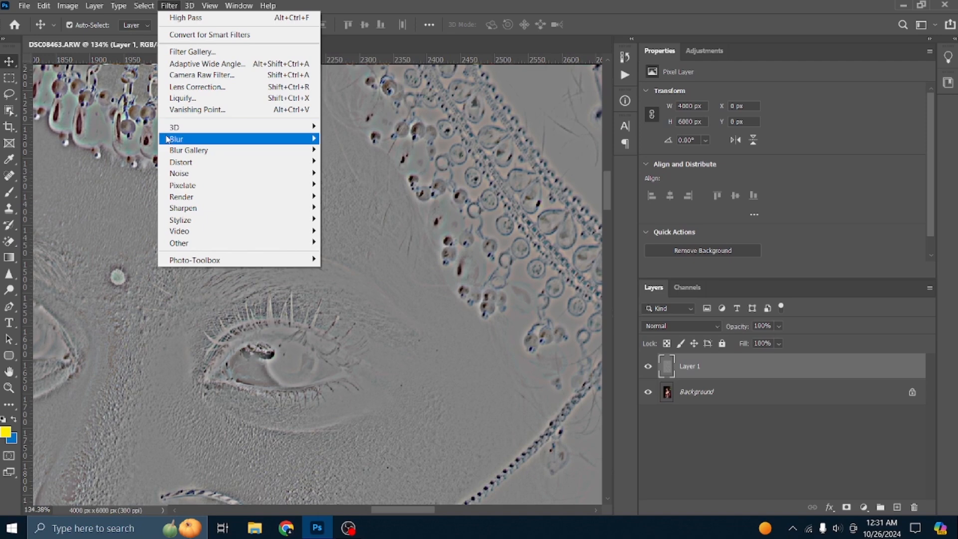
pyautogui.moveTo(238, 142)
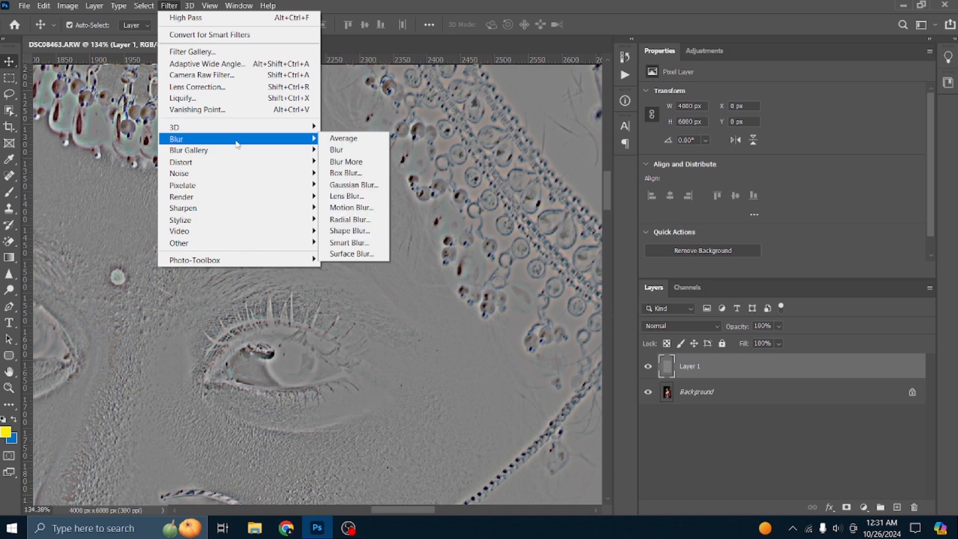
pyautogui.click(355, 185)
pyautogui.moveTo(728, 324); pyautogui.dragTo(723, 325)
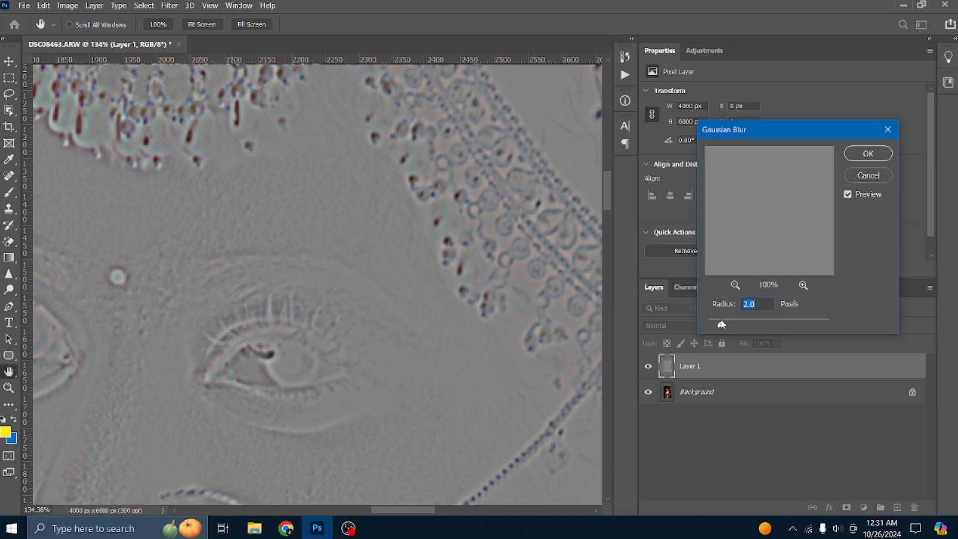
pyautogui.click(871, 154)
# Compare light blend modes for Layer 1 and set it to Vivid Light.
pyautogui.click(692, 329)
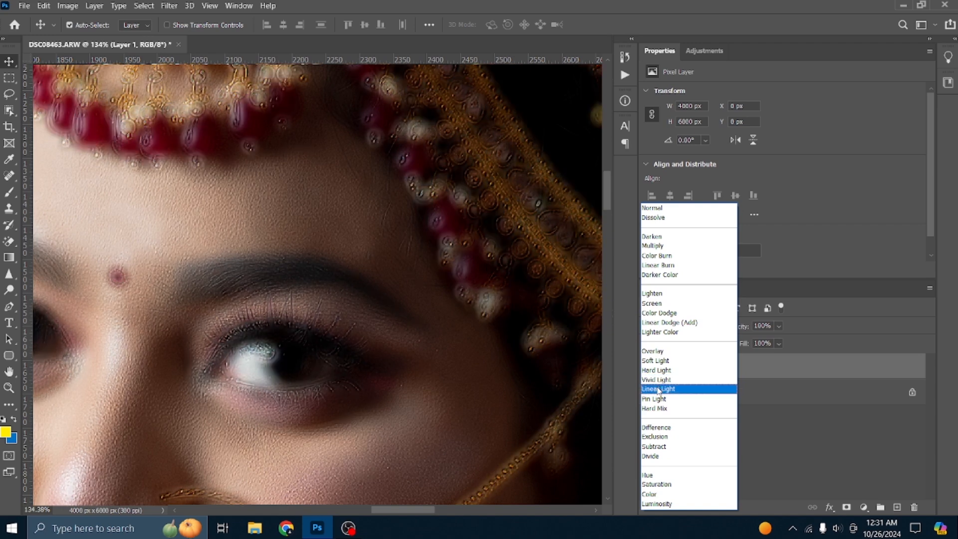
pyautogui.click(657, 380)
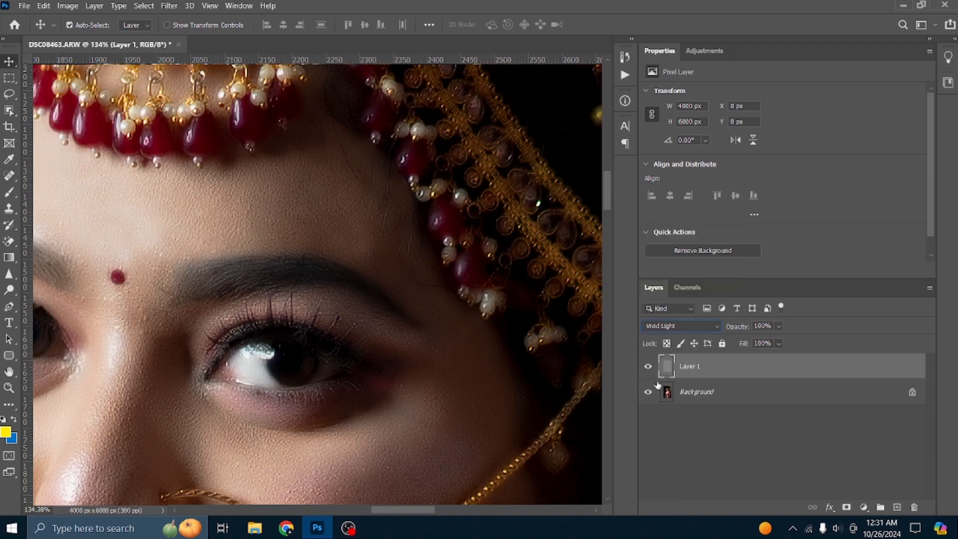
pyautogui.click(666, 329)
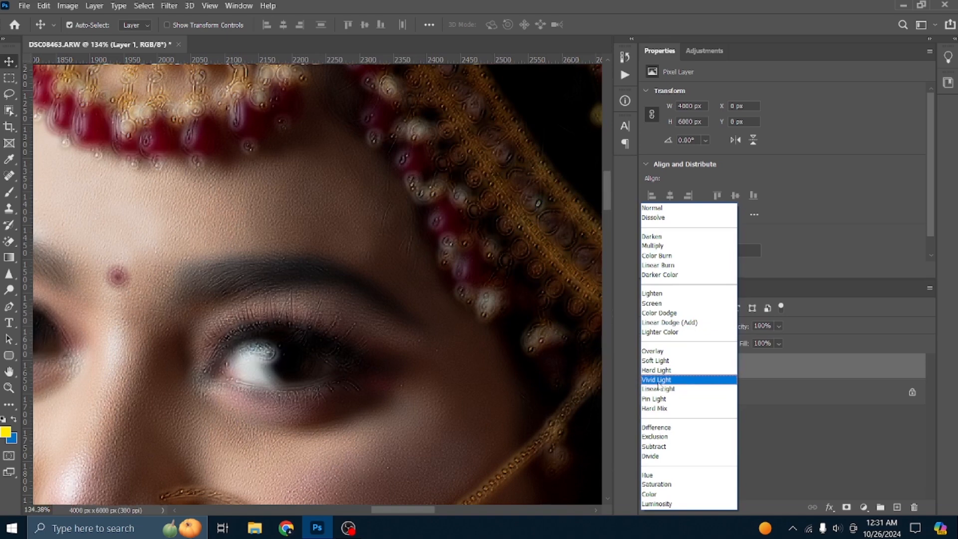
pyautogui.click(658, 382)
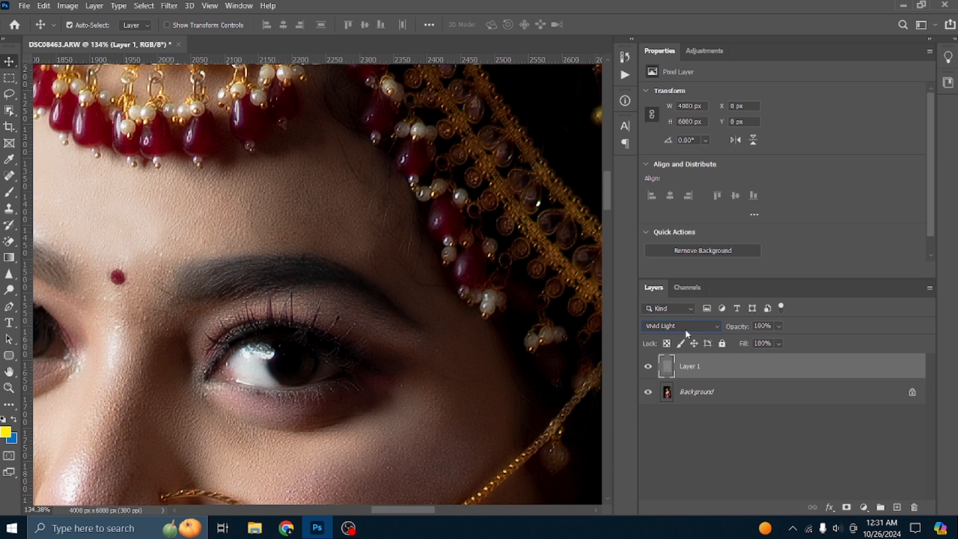
# Add a black layer mask to Layer 1 and pick the Brush tool for painting on it.
pyautogui.click(847, 508)
pyautogui.scroll(-4, 474, 334)
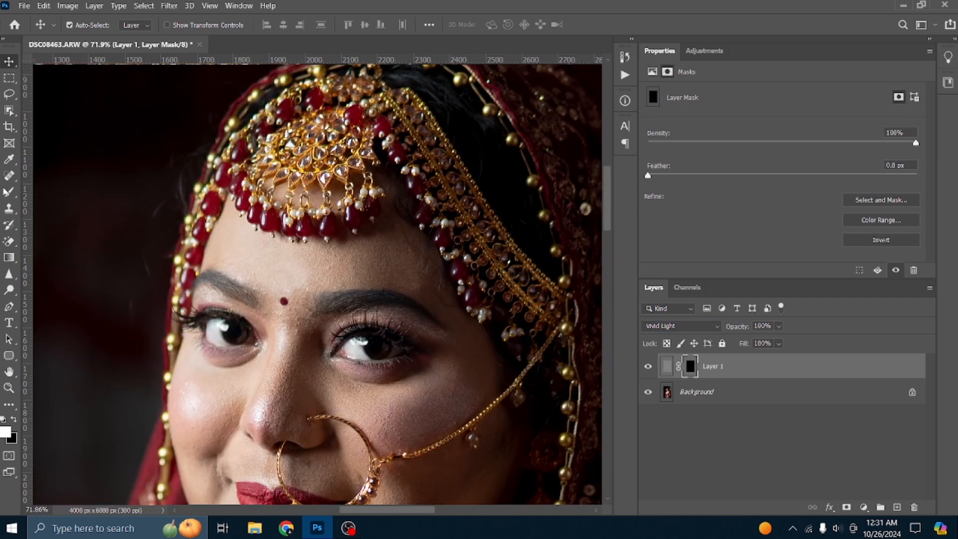
pyautogui.click(9, 192)
pyautogui.click(50, 190)
pyautogui.click(9, 192)
pyautogui.click(50, 189)
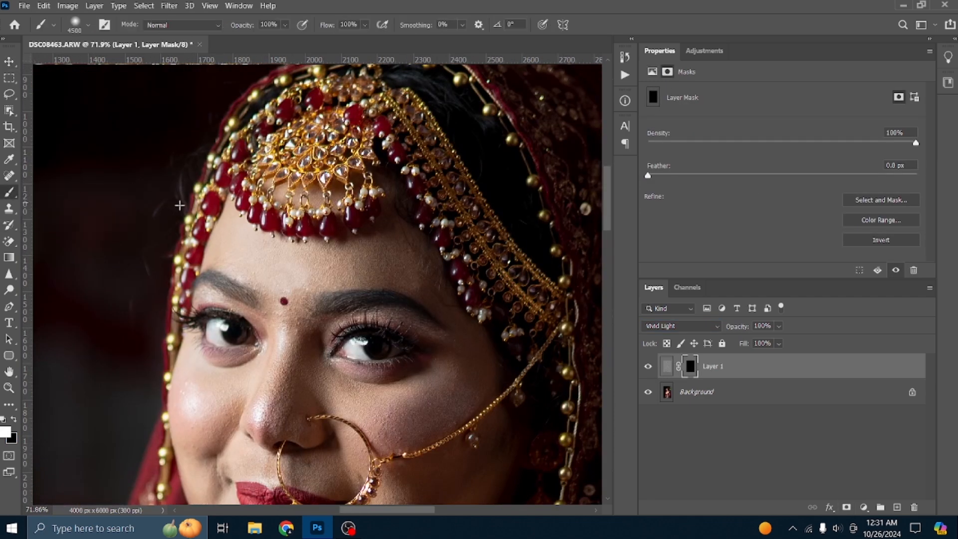
# Reduce the brush size to 175 pixels to suit the forehead area.
pyautogui.scroll(2, 229, 209)
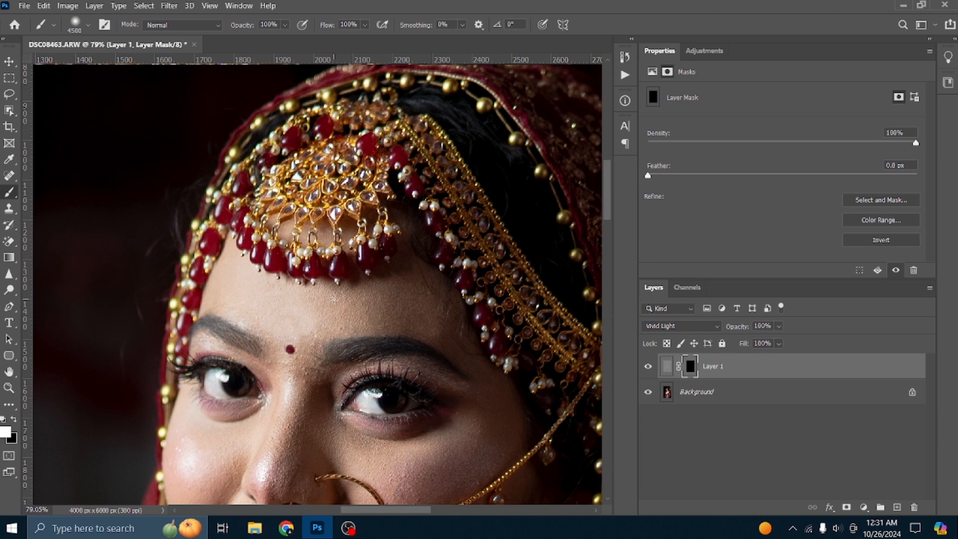
pyautogui.rightClick(333, 298)
pyautogui.moveTo(446, 325); pyautogui.dragTo(419, 332)
pyautogui.press('Return')
pyautogui.press(']')
pyautogui.press(']')
pyautogui.press(']')
pyautogui.press(']')
pyautogui.press(']')
pyautogui.press(']')
pyautogui.press(']')
pyautogui.press(']')
pyautogui.press(']')
pyautogui.scroll(3, 319, 317)
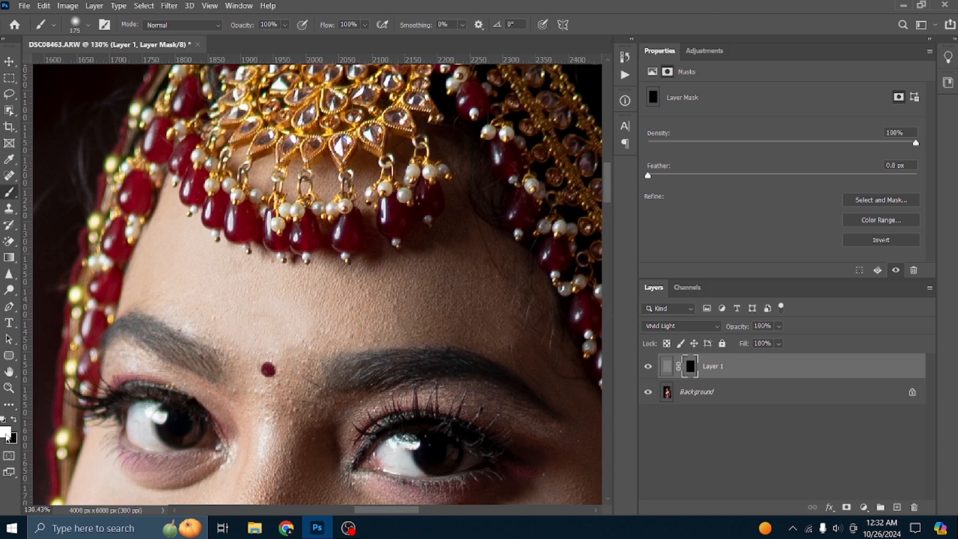
# Choose pure white (ffffff) as the foreground color for painting on the mask.
pyautogui.click(6, 433)
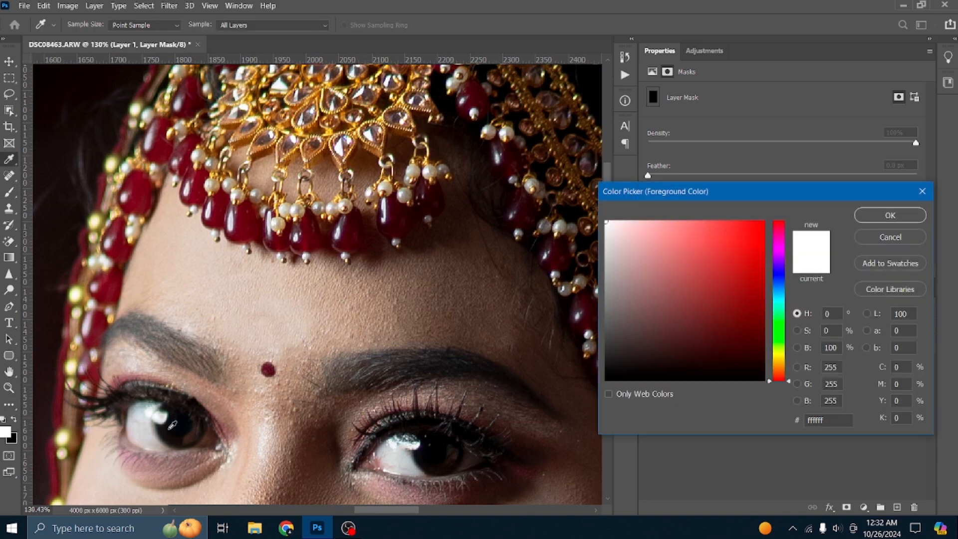
pyautogui.click(895, 218)
pyautogui.click(6, 432)
pyautogui.moveTo(648, 297); pyautogui.dragTo(586, 196)
pyautogui.click(891, 215)
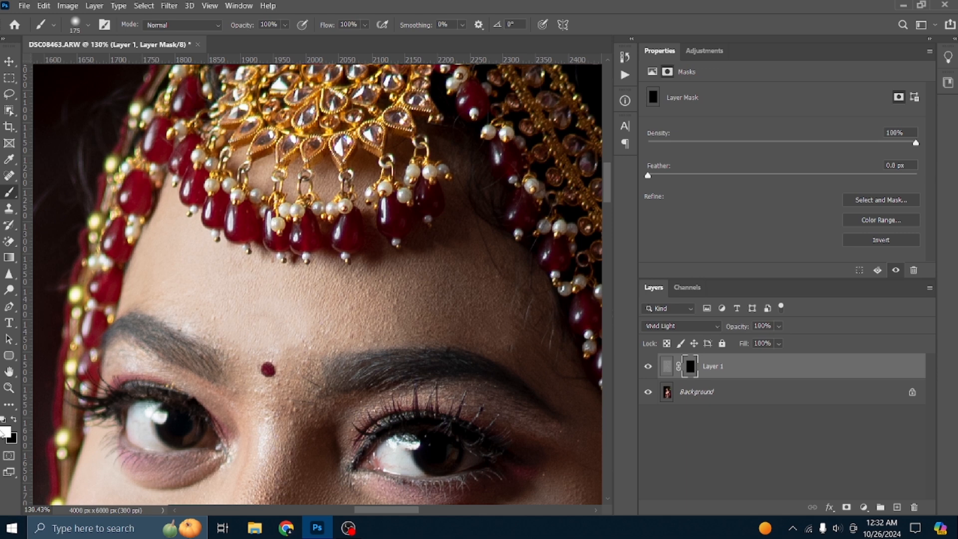
# Set the brush opacity to 56%, flow to 65% and smoothing to 15%.
pyautogui.moveTo(284, 25); pyautogui.dragTo(274, 41)
pyautogui.moveTo(365, 25); pyautogui.dragTo(359, 39)
pyautogui.click(461, 25)
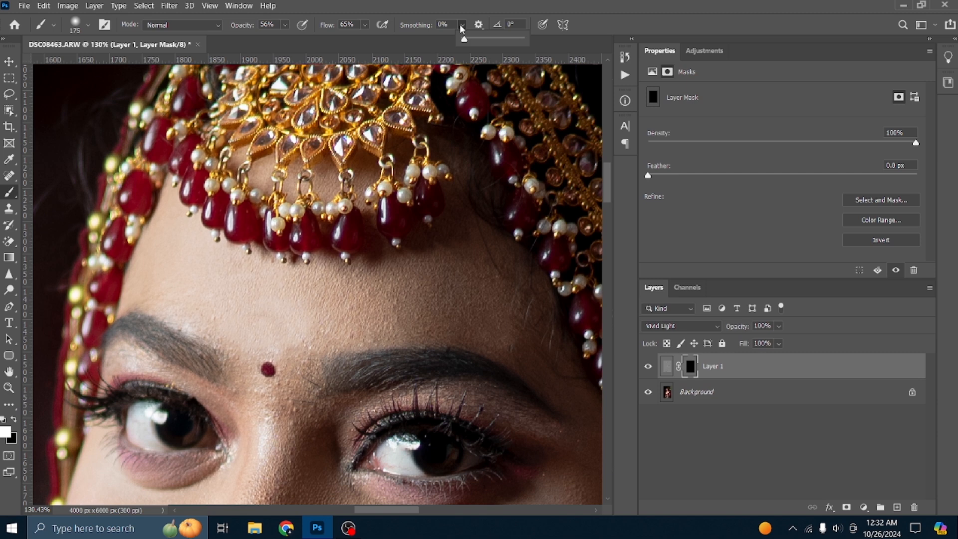
pyautogui.moveTo(465, 39); pyautogui.dragTo(469, 45)
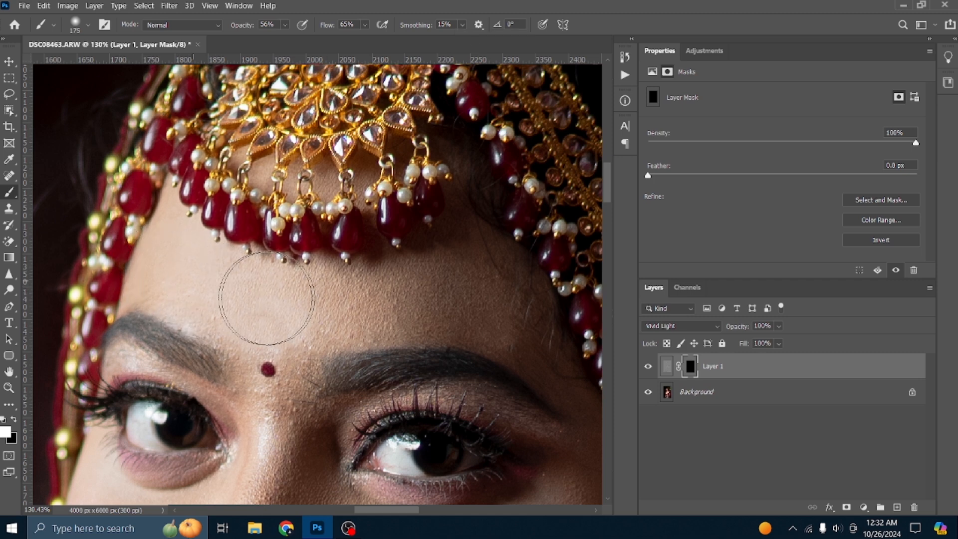
# Paint white on the Layer 1 mask over the forehead skin and check the smoothing by toggling the layer's visibility.
pyautogui.moveTo(375, 306)
pyautogui.mouseDown()
pyautogui.moveTo(528, 267)
pyautogui.moveTo(340, 299)
pyautogui.moveTo(501, 280)
pyautogui.moveTo(452, 300)
pyautogui.mouseUp()
pyautogui.scroll(-3, 451, 300)
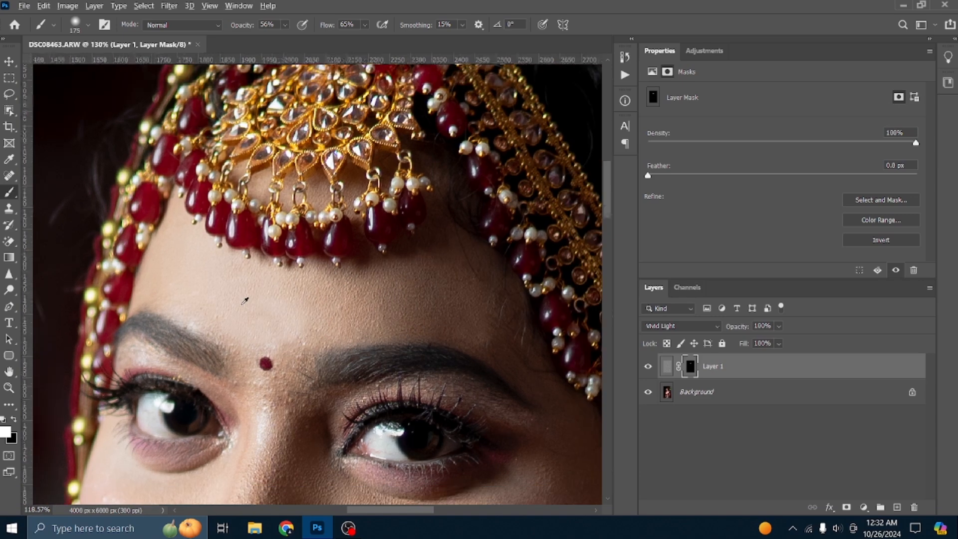
pyautogui.click(649, 368)
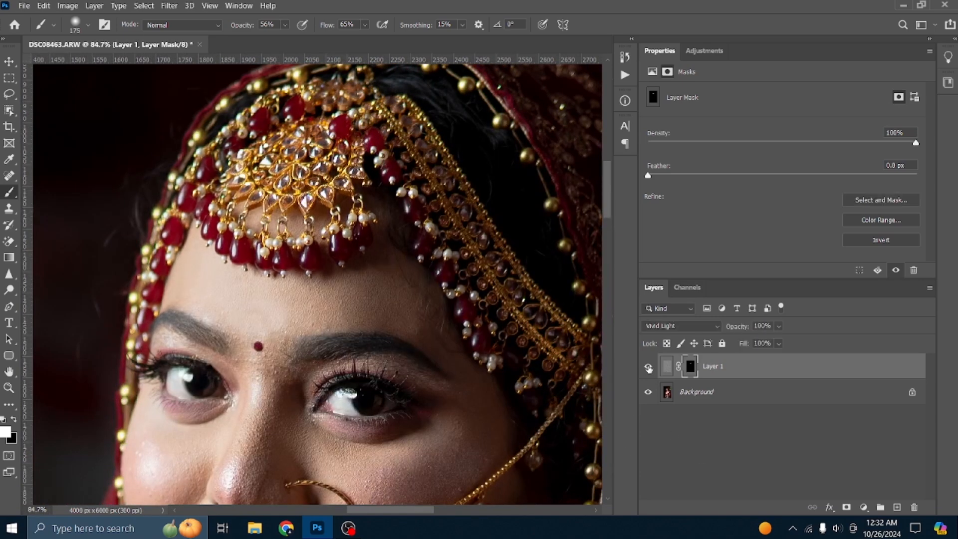
pyautogui.scroll(4, 332, 300)
pyautogui.scroll(-1, 446, 313)
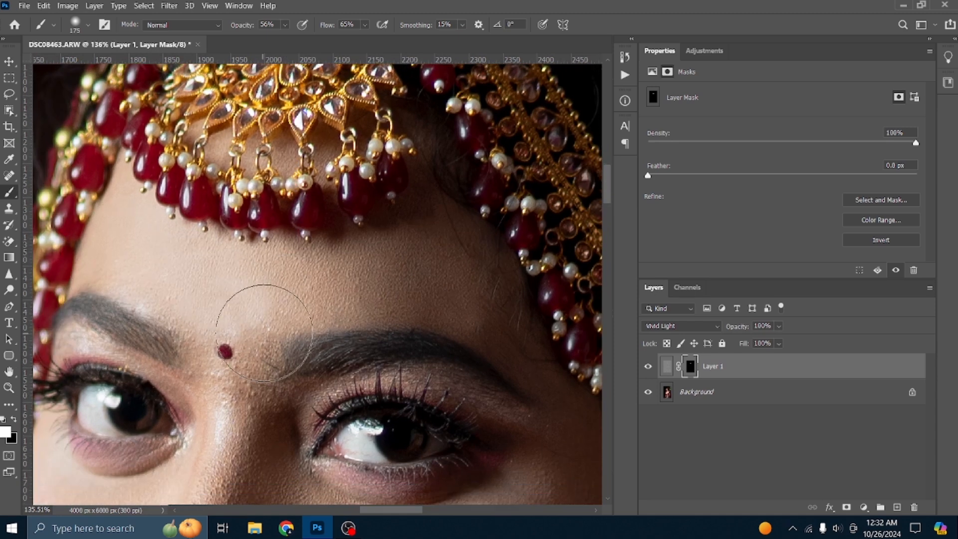
# Paint the smoothing onto the skin between the eyebrows and the cheek beside the nose-ring chain.
pyautogui.scroll(-3, 262, 333)
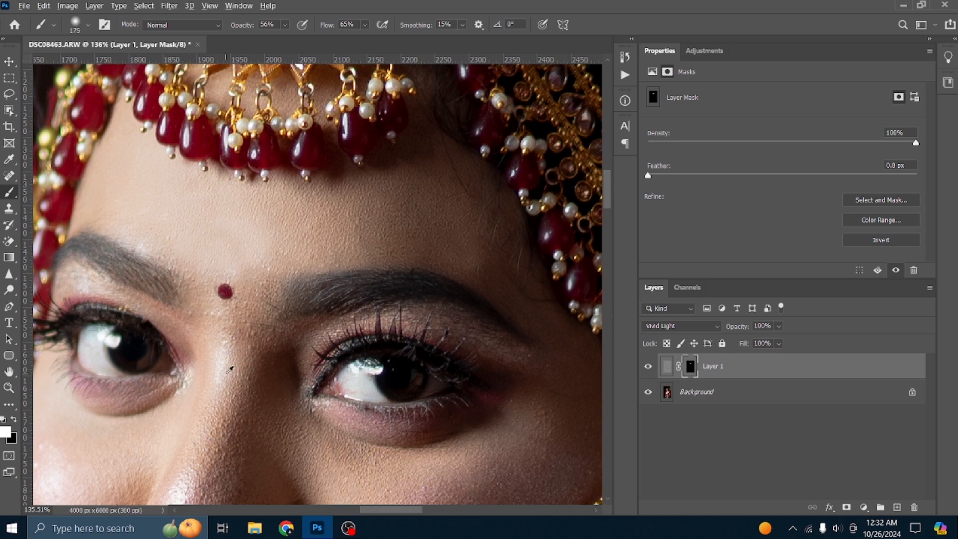
pyautogui.scroll(-3, 230, 369)
pyautogui.scroll(-3, 240, 359)
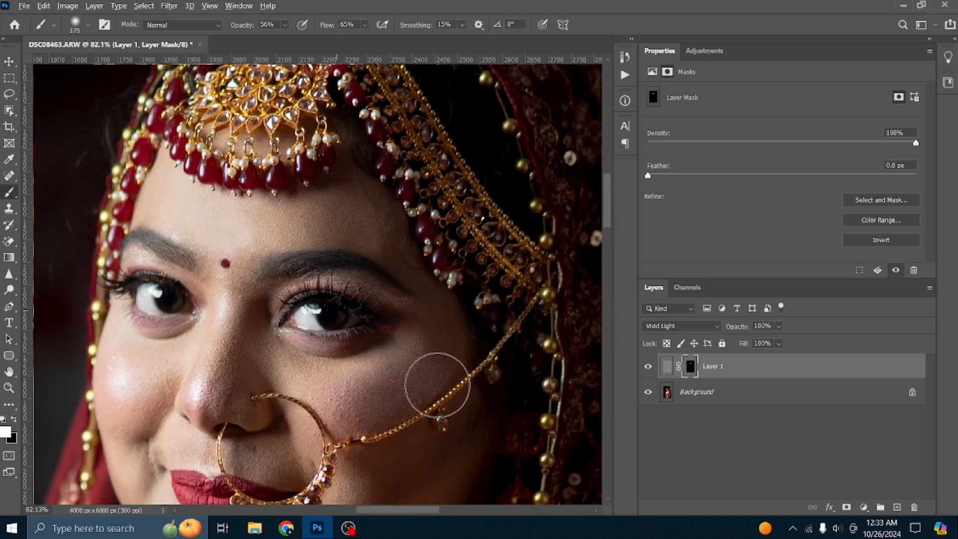
pyautogui.scroll(3, 438, 385)
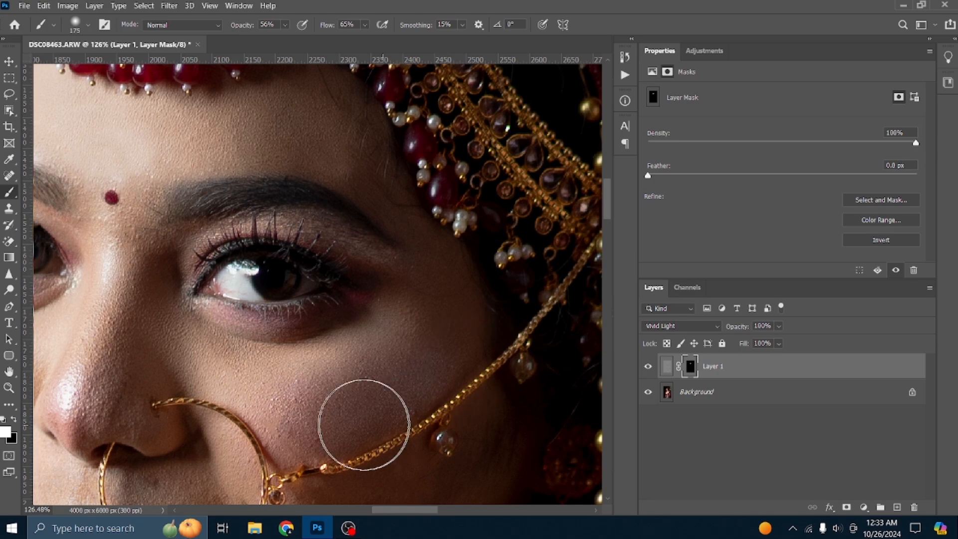
pyautogui.scroll(-3, 379, 425)
pyautogui.scroll(-2, 75, 349)
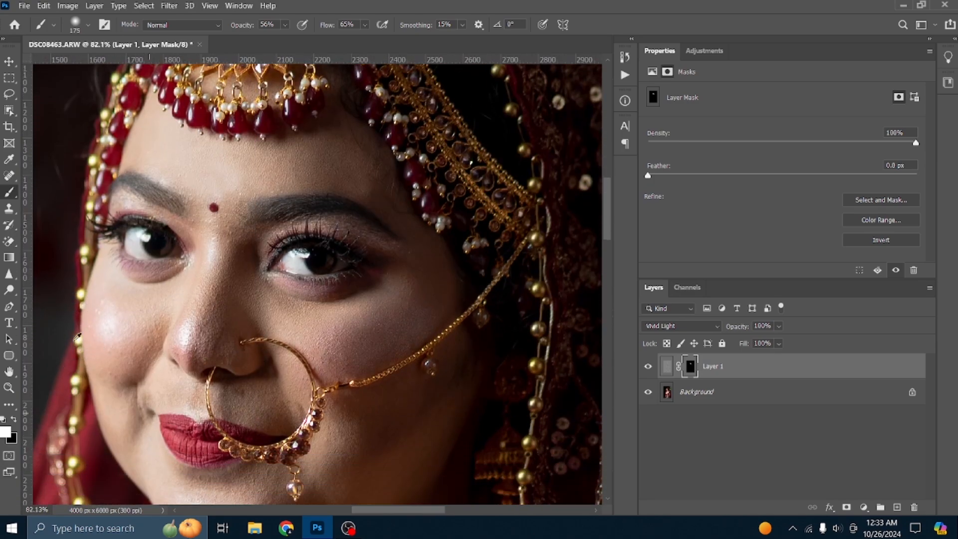
# Paint the mask over the brightly lit cheek and the skin around the mouth and chin.
pyautogui.scroll(5, 78, 337)
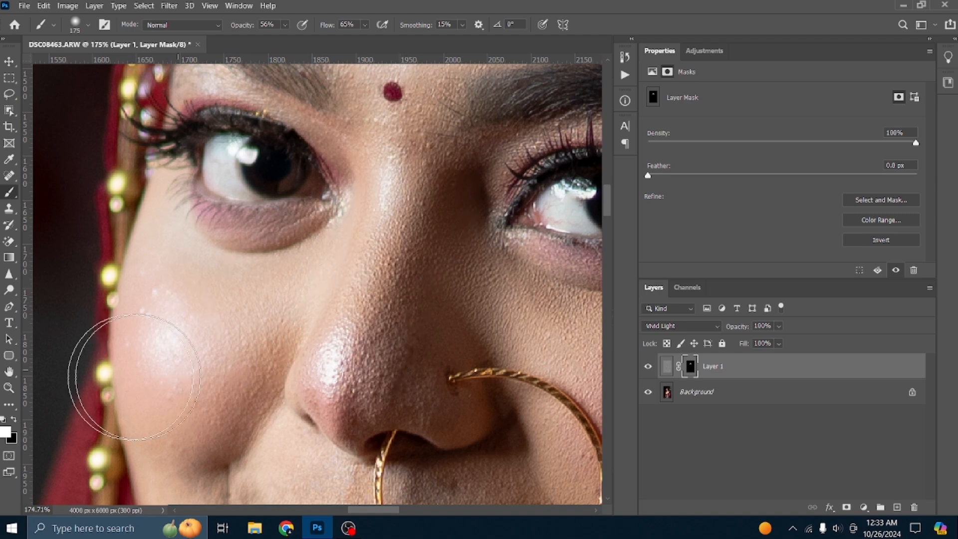
pyautogui.scroll(-3, 160, 340)
pyautogui.scroll(-2, 179, 355)
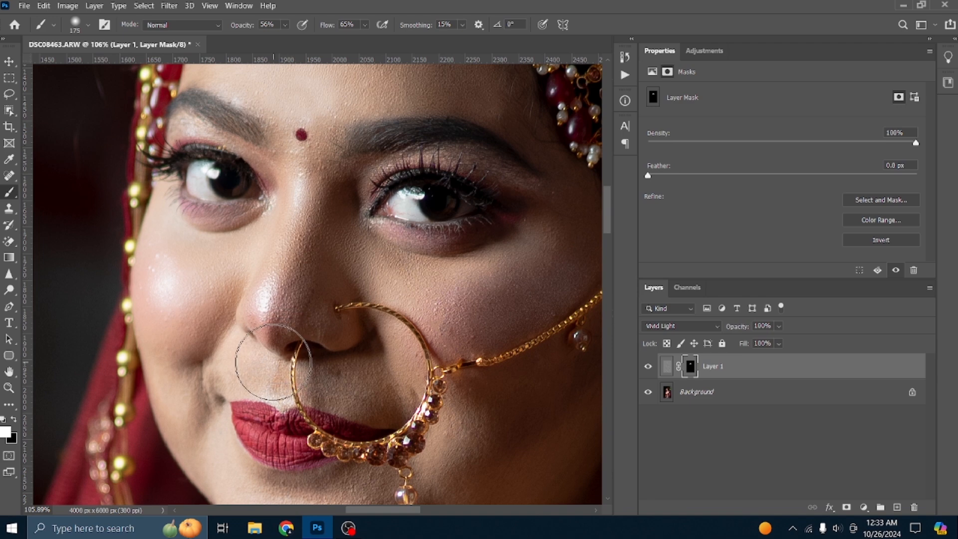
pyautogui.scroll(-3, 225, 339)
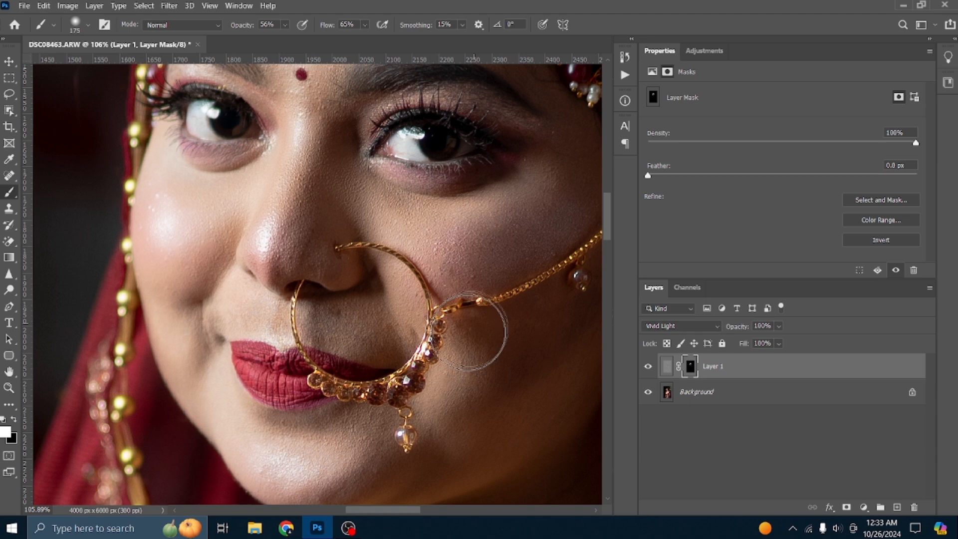
pyautogui.scroll(-5, 463, 388)
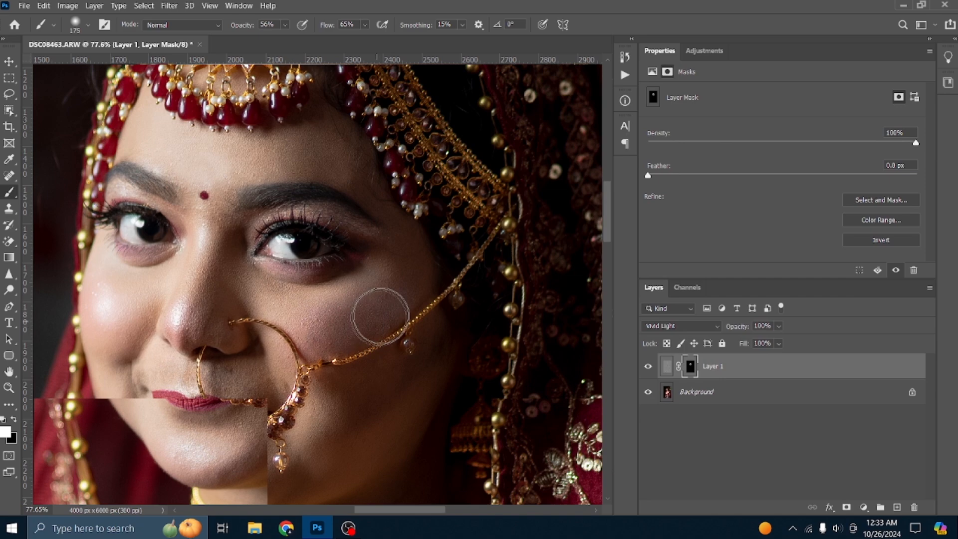
# Examine the smoothed skin on the nose, cheeks, chin and neckline, close up and in the full portrait.
pyautogui.scroll(-3, 324, 373)
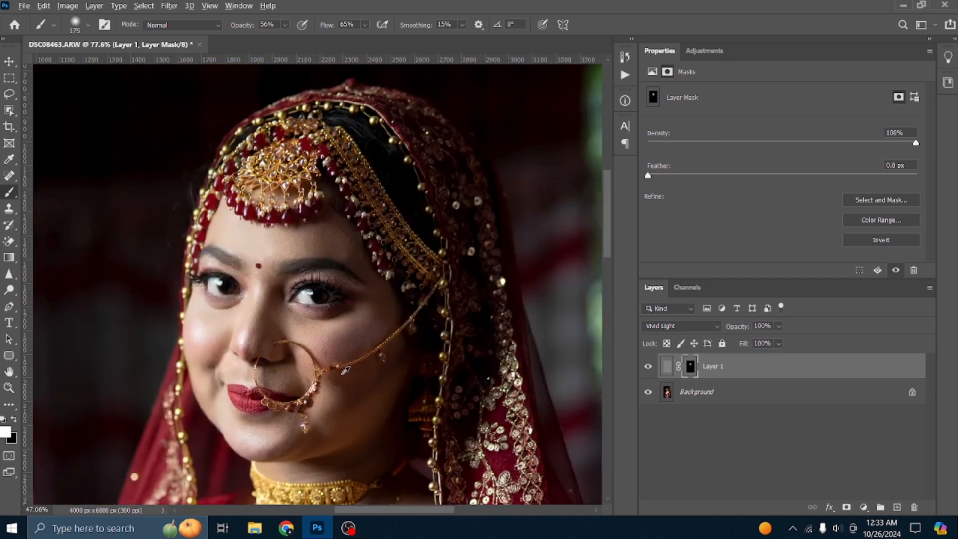
pyautogui.scroll(4, 281, 411)
pyautogui.scroll(3, 281, 411)
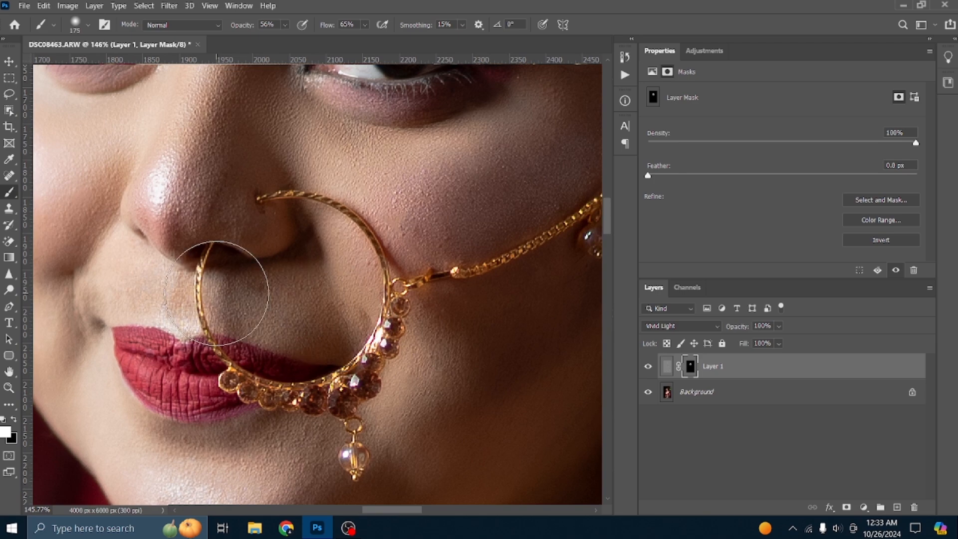
pyautogui.scroll(-1, 179, 293)
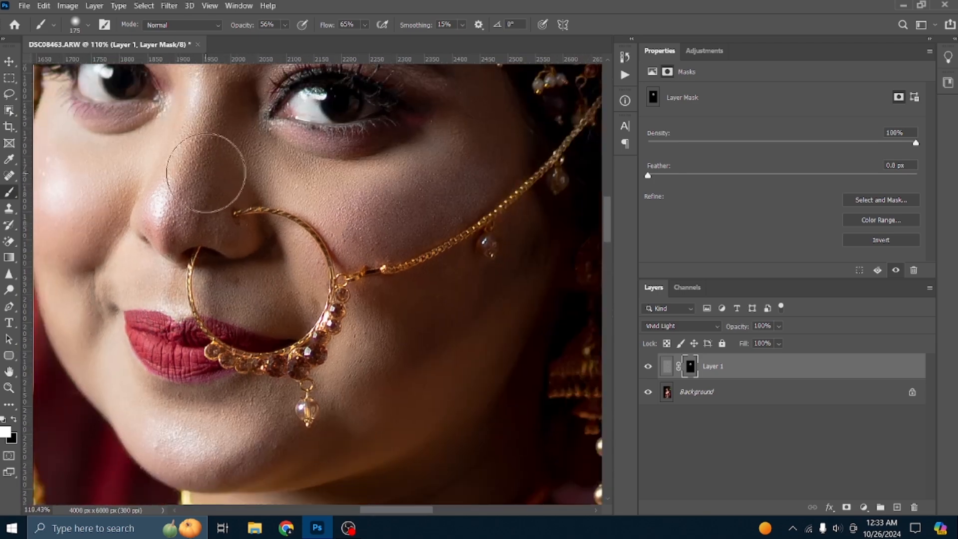
pyautogui.scroll(-2, 228, 166)
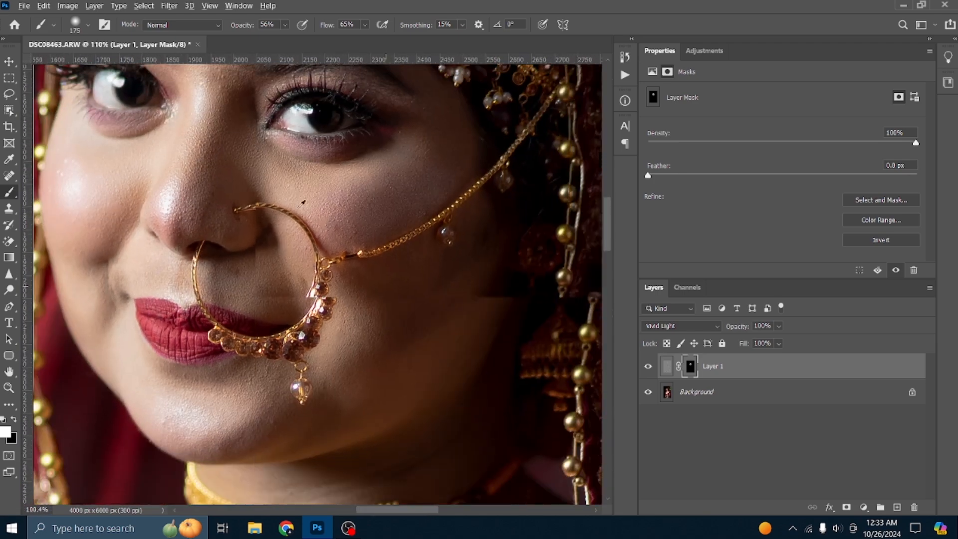
pyautogui.scroll(-1, 392, 292)
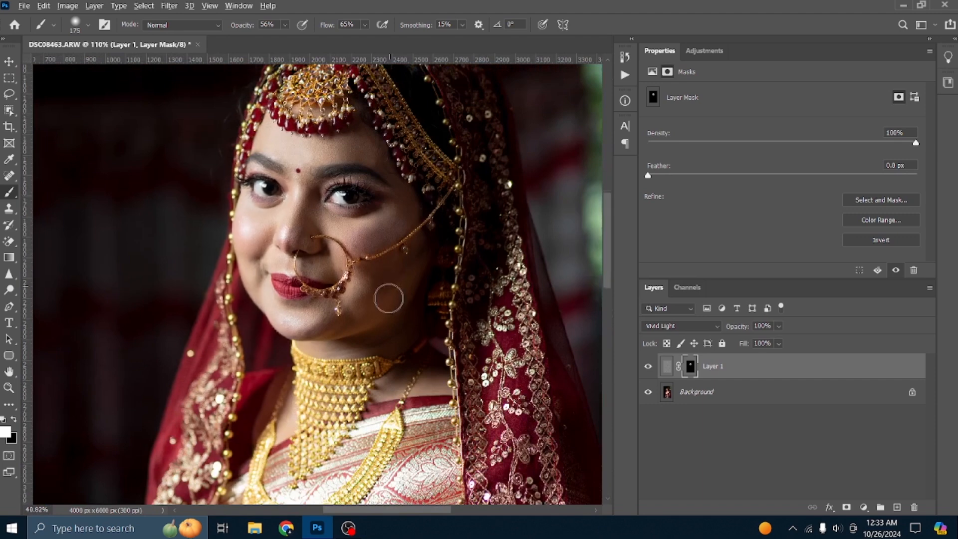
pyautogui.scroll(3, 377, 240)
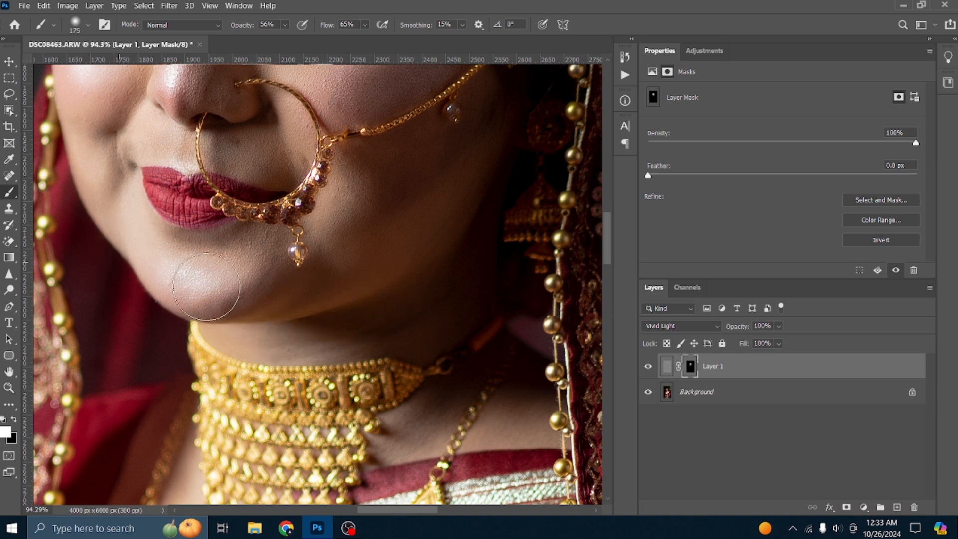
pyautogui.scroll(-2, 325, 320)
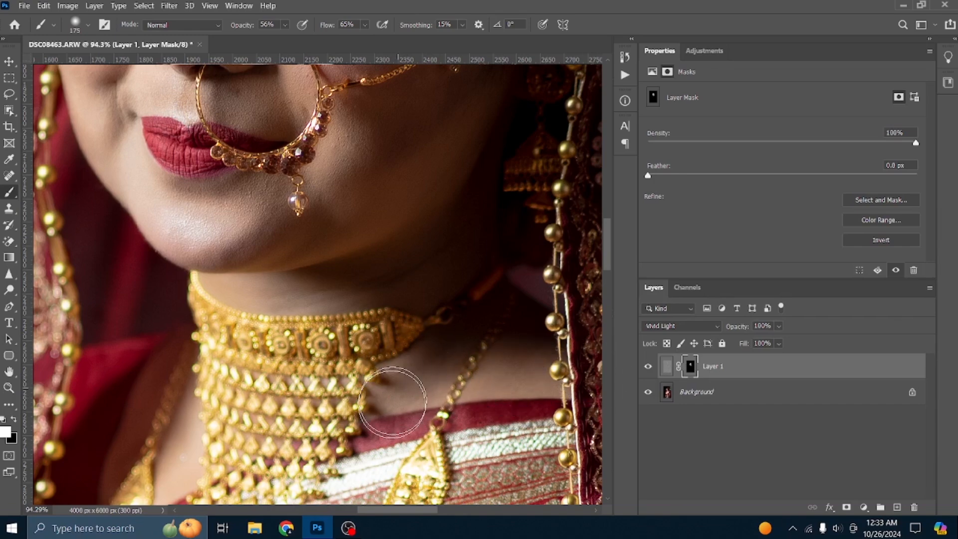
pyautogui.scroll(-1, 177, 447)
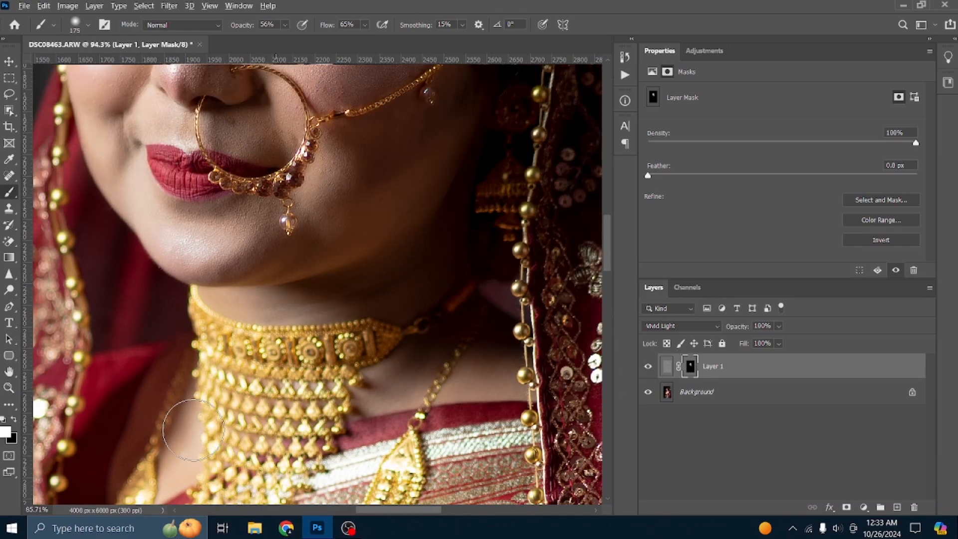
pyautogui.scroll(-4, 180, 424)
pyautogui.scroll(-10, 182, 398)
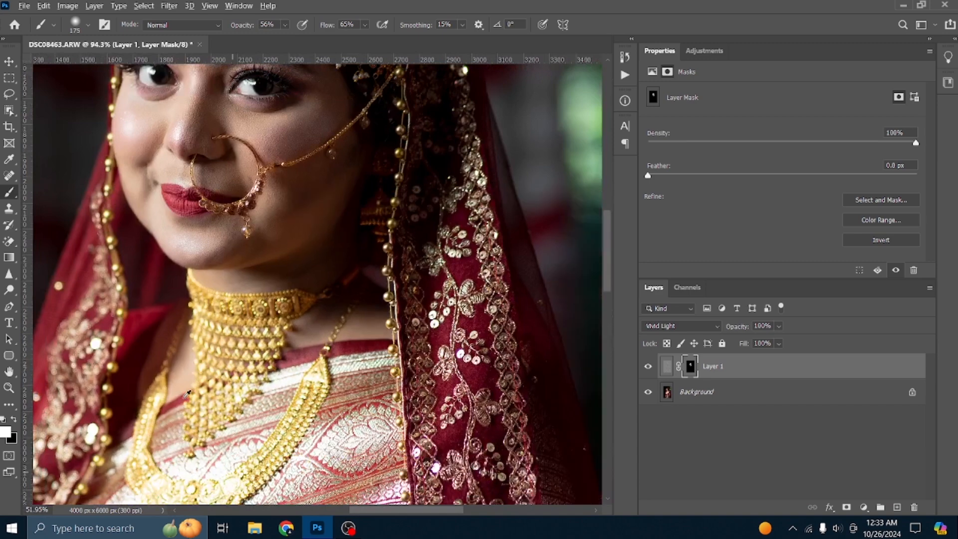
pyautogui.scroll(-2, 199, 299)
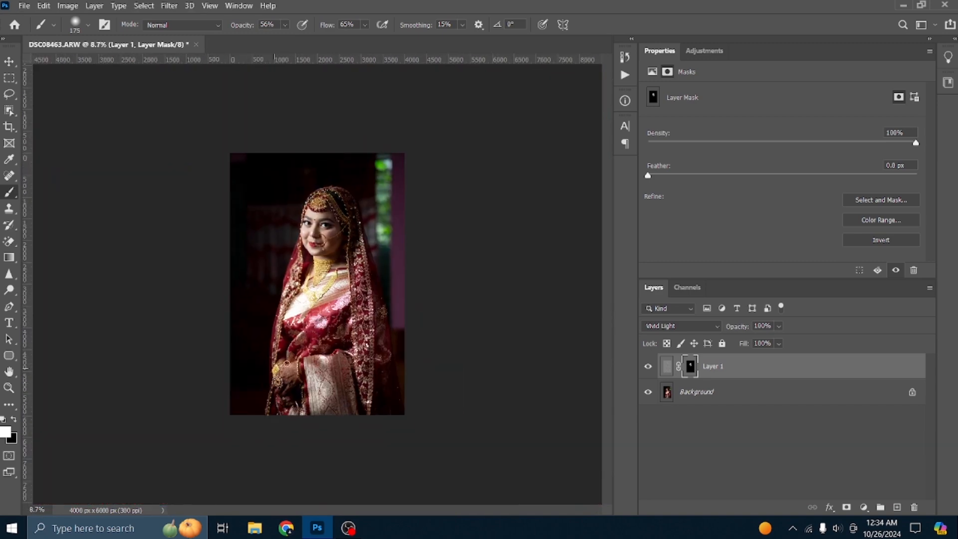
# Compare the face with and without the smoothing by toggling the visibility of Layer 1.
pyautogui.scroll(6, 293, 170)
pyautogui.scroll(5, 293, 170)
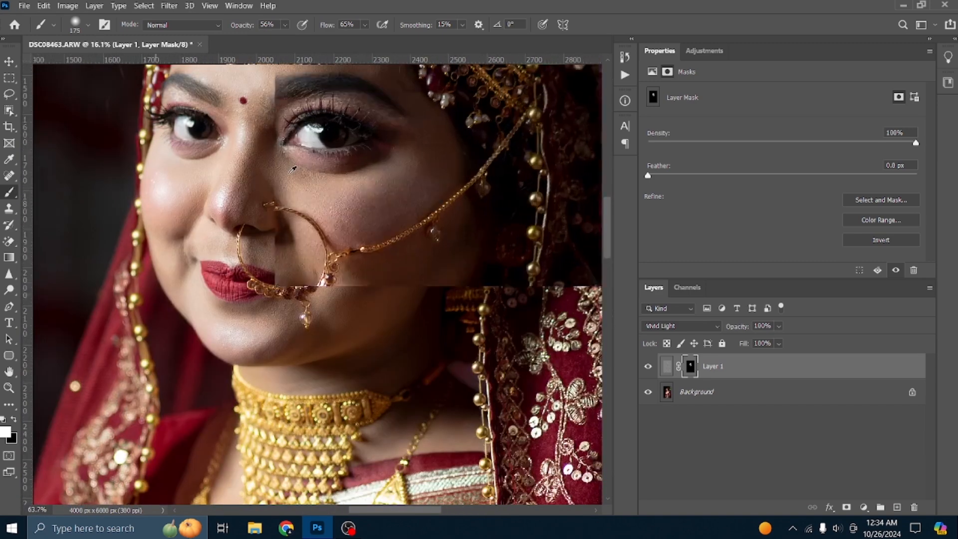
pyautogui.scroll(3, 268, 204)
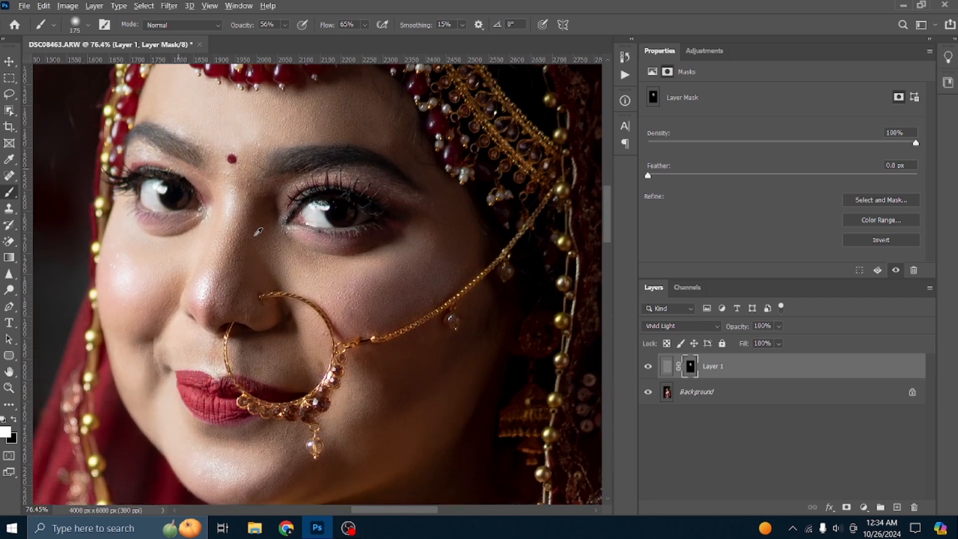
pyautogui.scroll(-4, 230, 343)
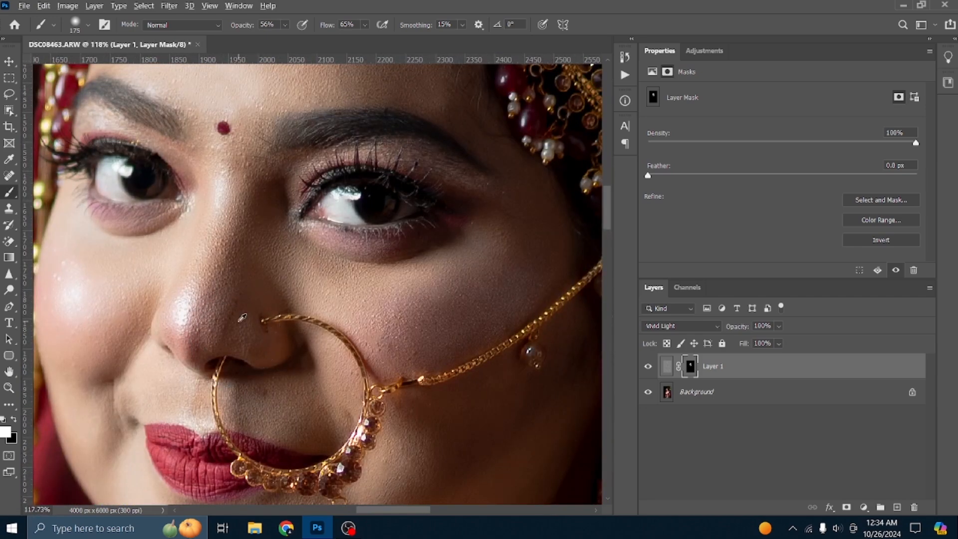
pyautogui.click(650, 367)
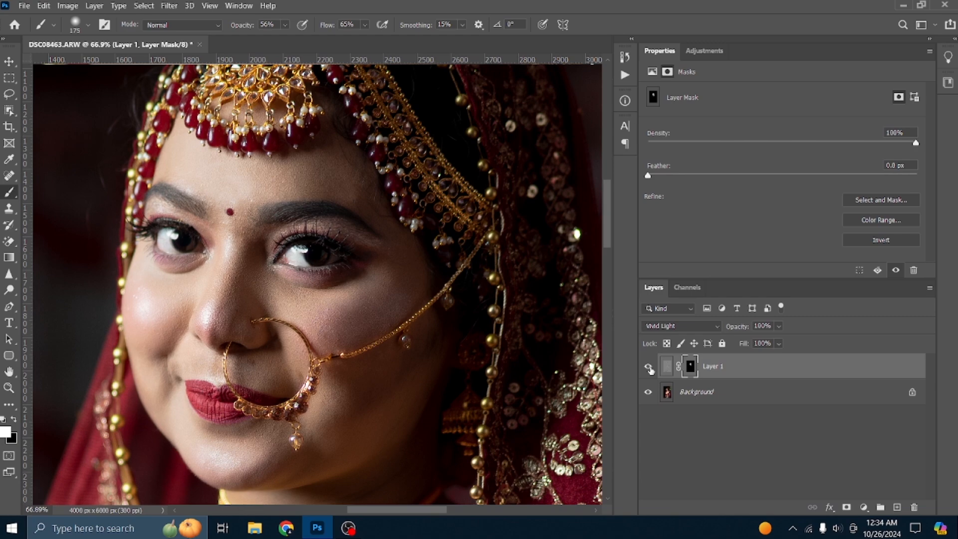
pyautogui.click(648, 368)
pyautogui.click(648, 368)
pyautogui.scroll(3, 232, 448)
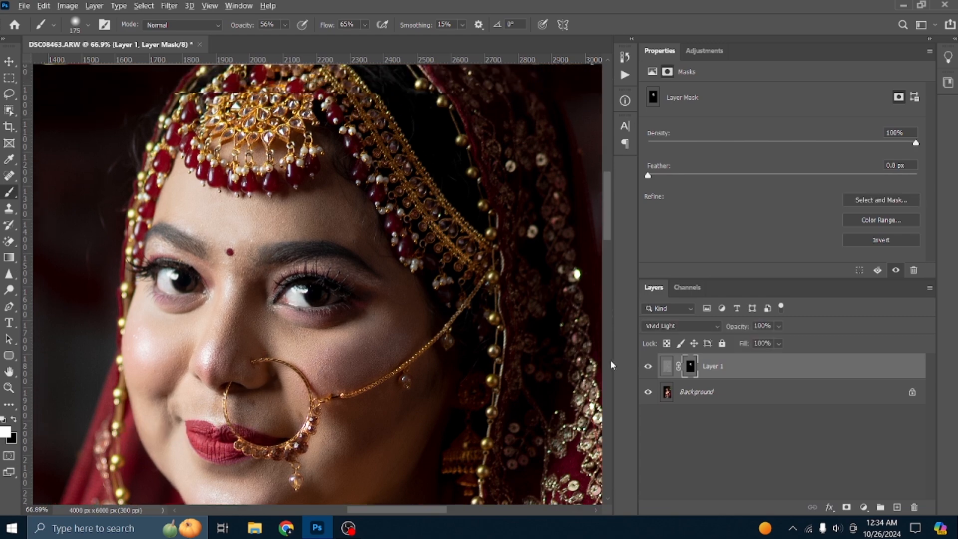
pyautogui.scroll(-3, 232, 448)
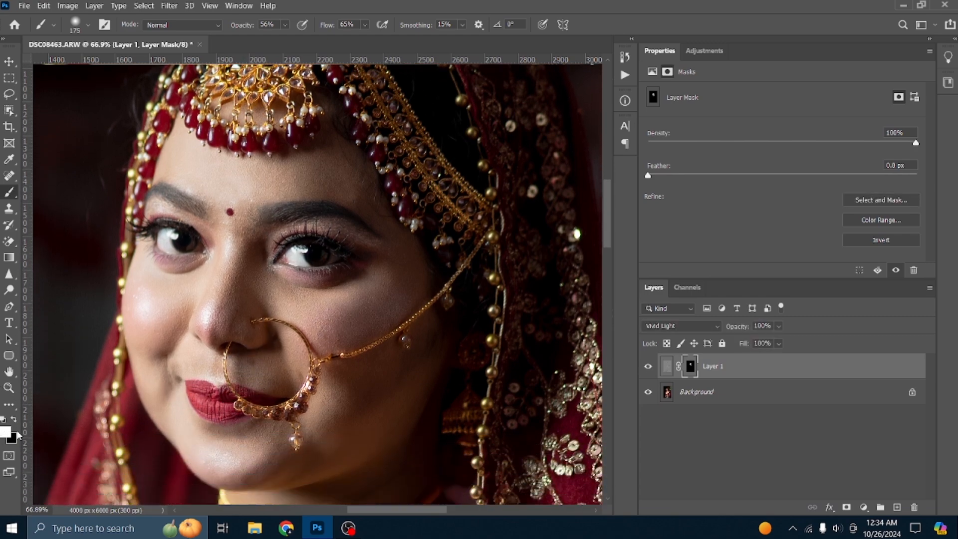
pyautogui.click(14, 420)
pyautogui.scroll(4, 225, 417)
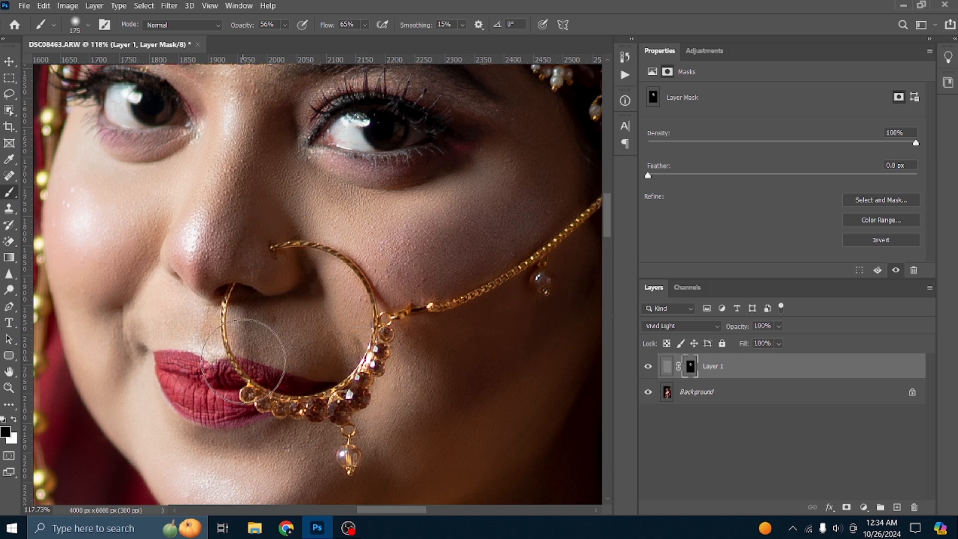
pyautogui.scroll(-5, 341, 376)
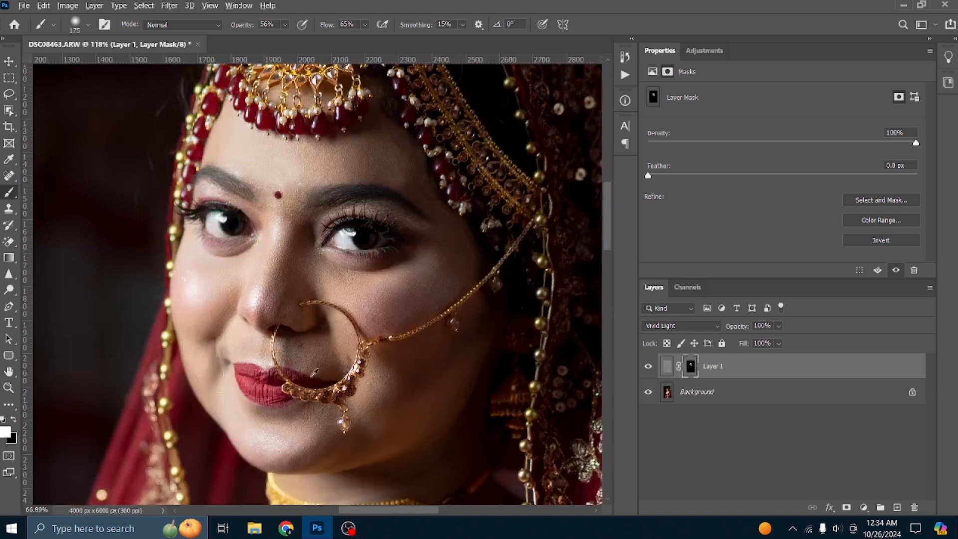
# Set the brush opacity to 83% and paint white on the Layer 1 mask over the forehead skin above the bindi.
pyautogui.scroll(2, 274, 182)
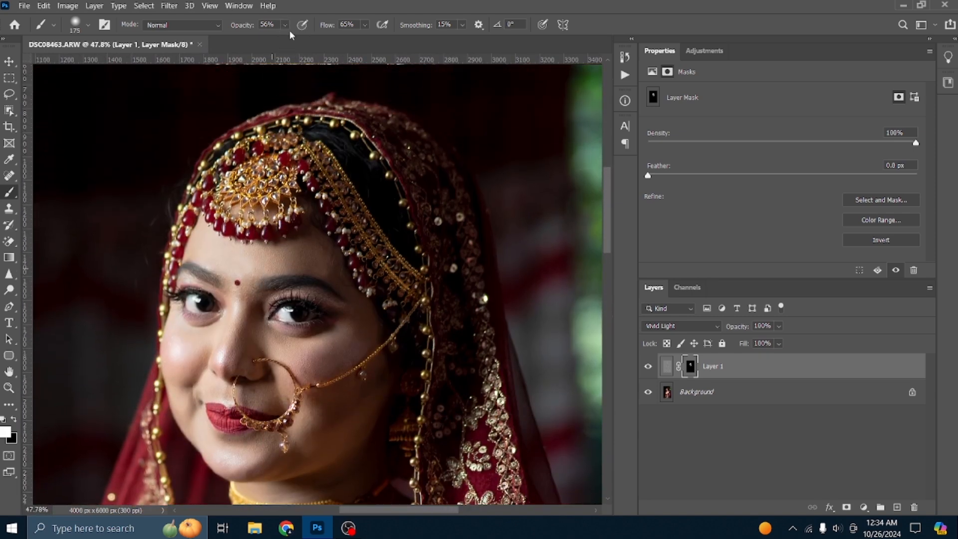
pyautogui.click(286, 25)
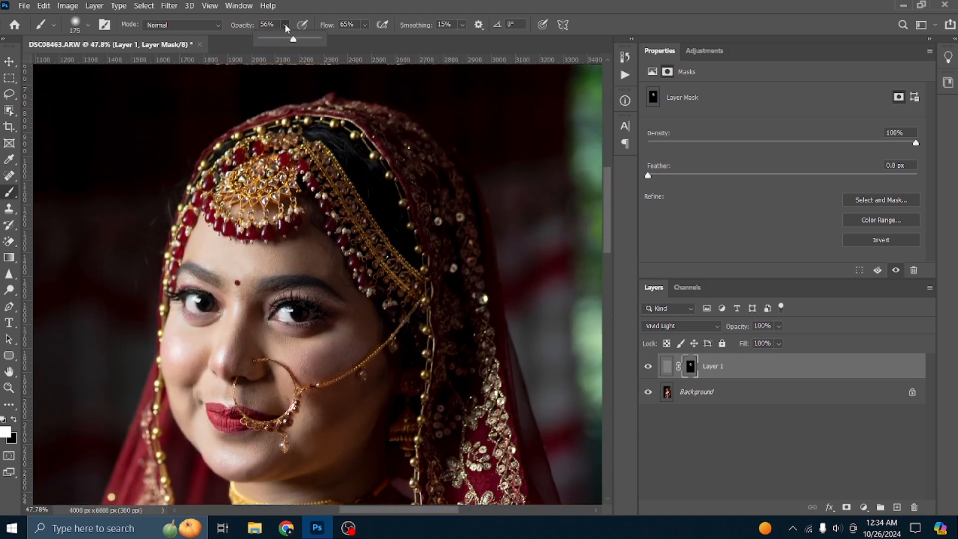
pyautogui.click(309, 43)
pyautogui.scroll(5, 256, 289)
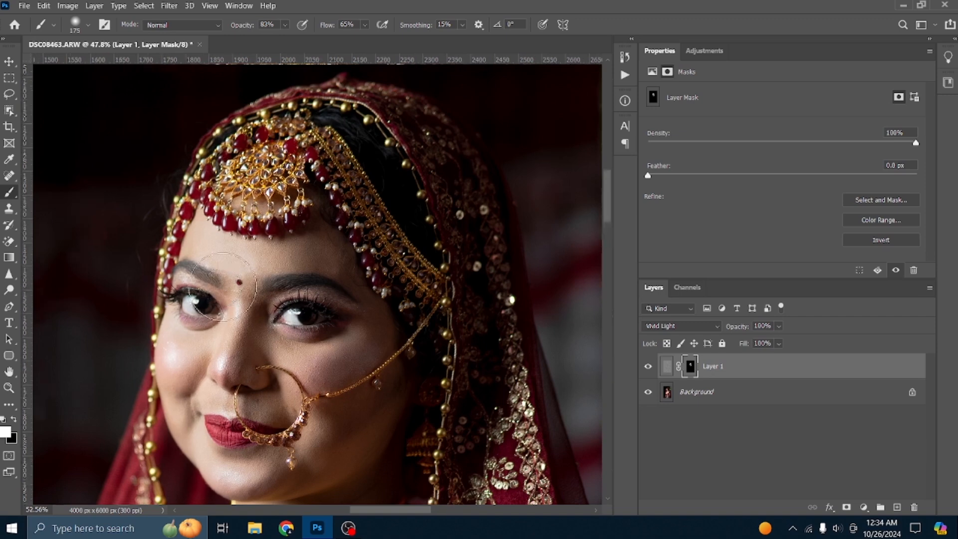
pyautogui.scroll(1, 203, 248)
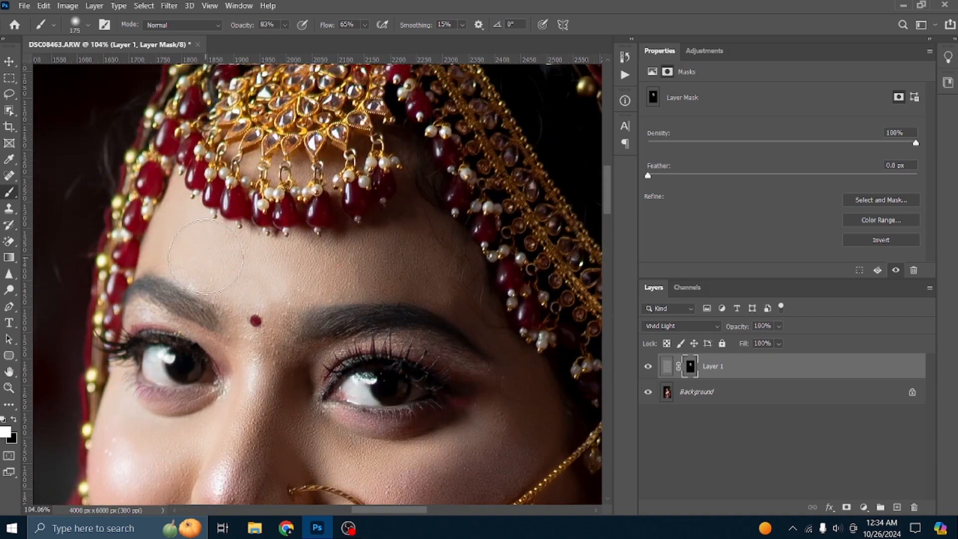
pyautogui.moveTo(255, 267)
pyautogui.mouseDown()
pyautogui.moveTo(284, 276)
pyautogui.moveTo(273, 270)
pyautogui.moveTo(425, 246)
pyautogui.moveTo(325, 285)
pyautogui.moveTo(414, 261)
pyautogui.moveTo(428, 271)
pyautogui.moveTo(409, 277)
pyautogui.moveTo(314, 268)
pyautogui.moveTo(268, 277)
pyautogui.mouseUp()
# Examine the retouched face, neck and jewellery close up and against the whole portrait.
pyautogui.scroll(-8, 244, 369)
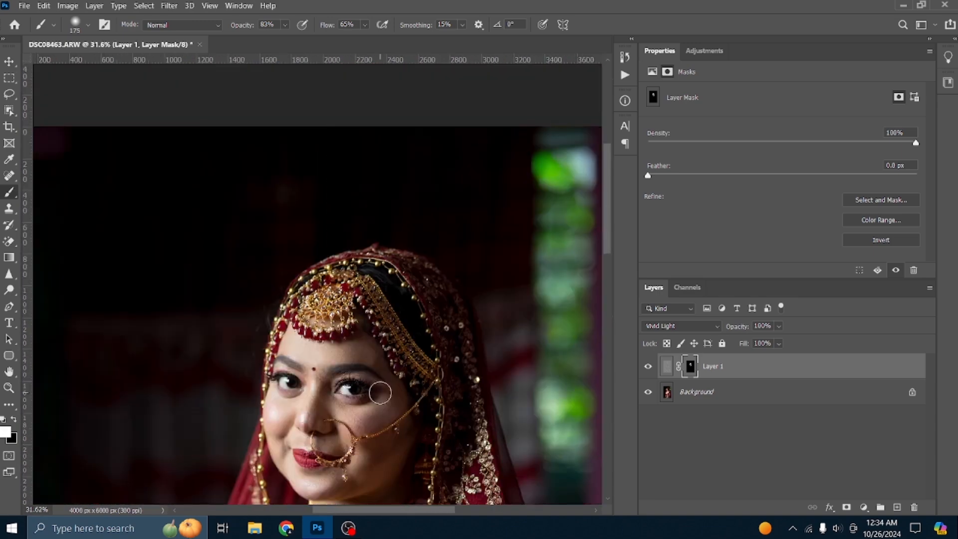
pyautogui.scroll(4, 368, 446)
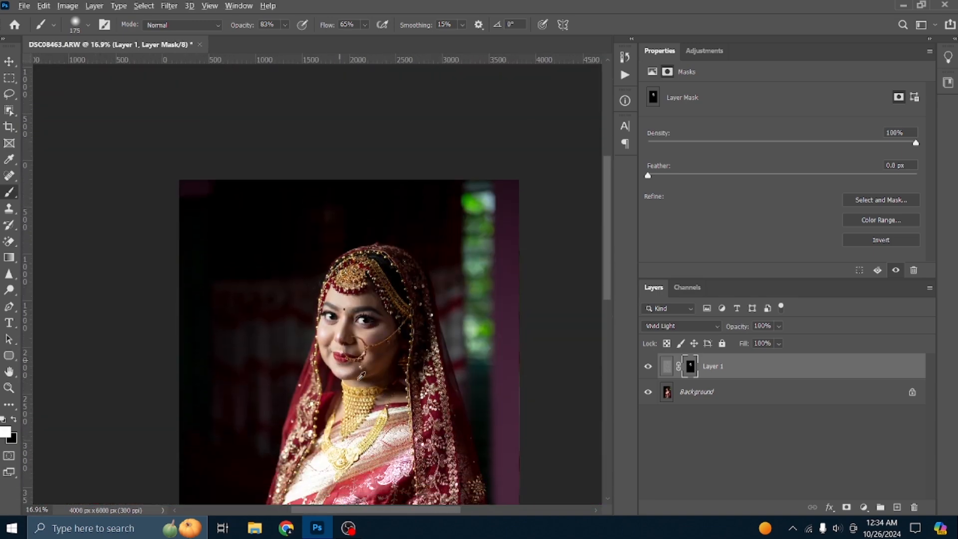
pyautogui.scroll(3, 361, 354)
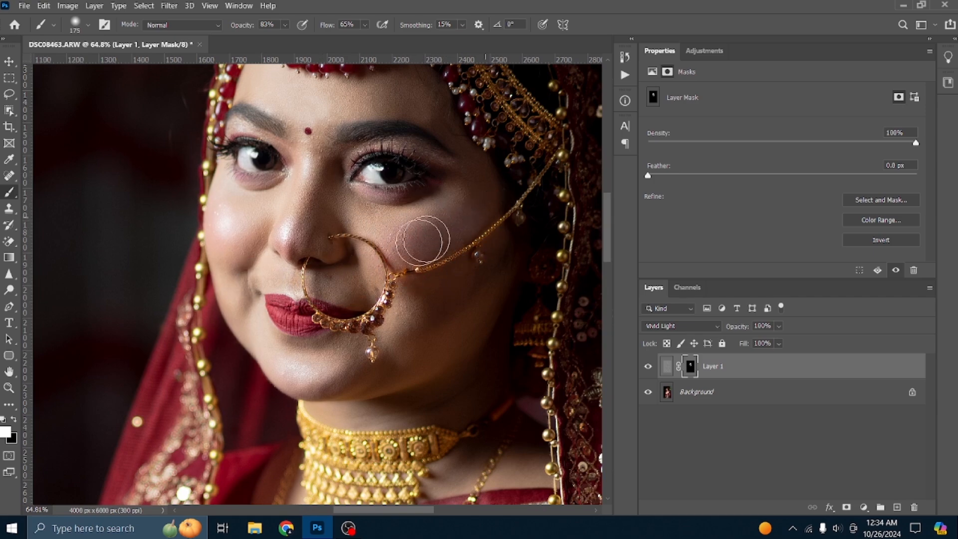
pyautogui.scroll(-4, 466, 231)
pyautogui.scroll(-3, 310, 288)
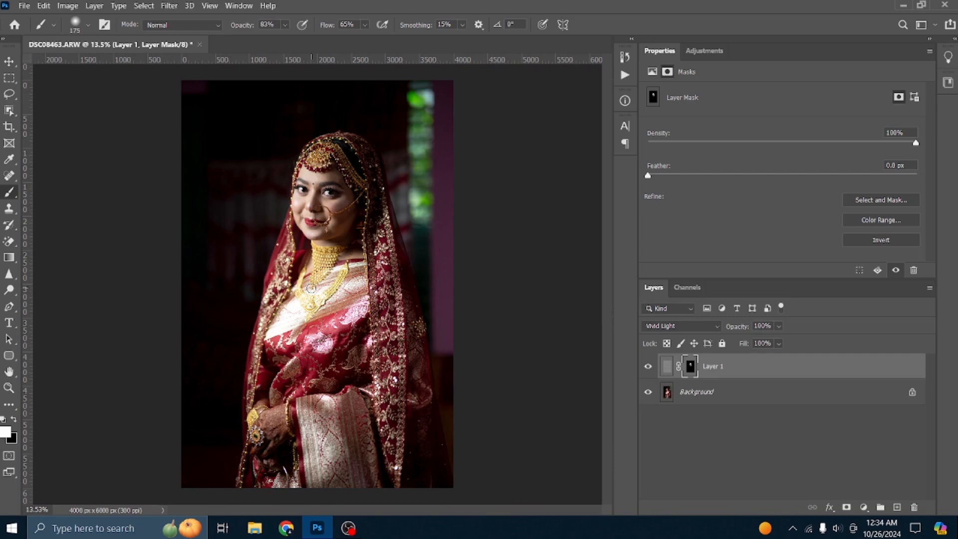
pyautogui.scroll(4, 335, 198)
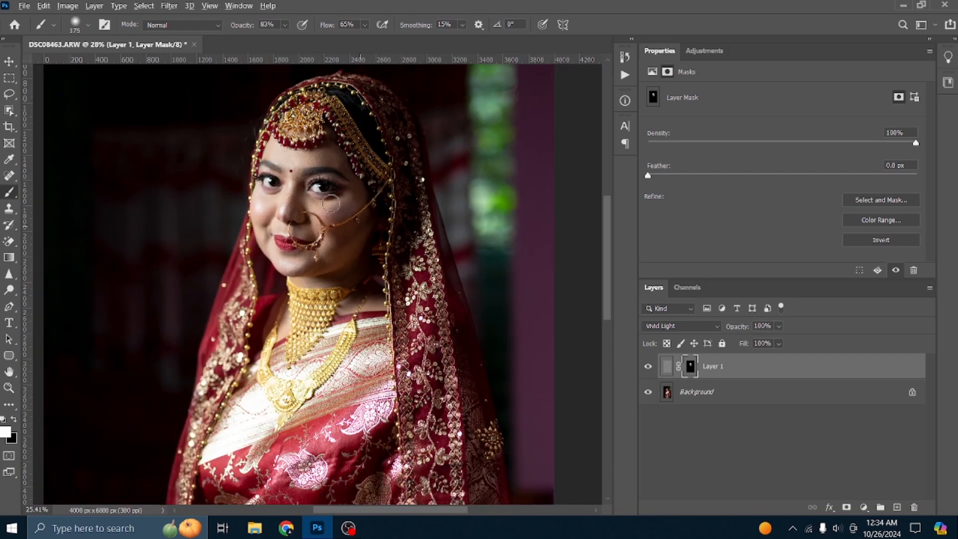
pyautogui.scroll(-3, 336, 198)
pyautogui.scroll(6, 342, 292)
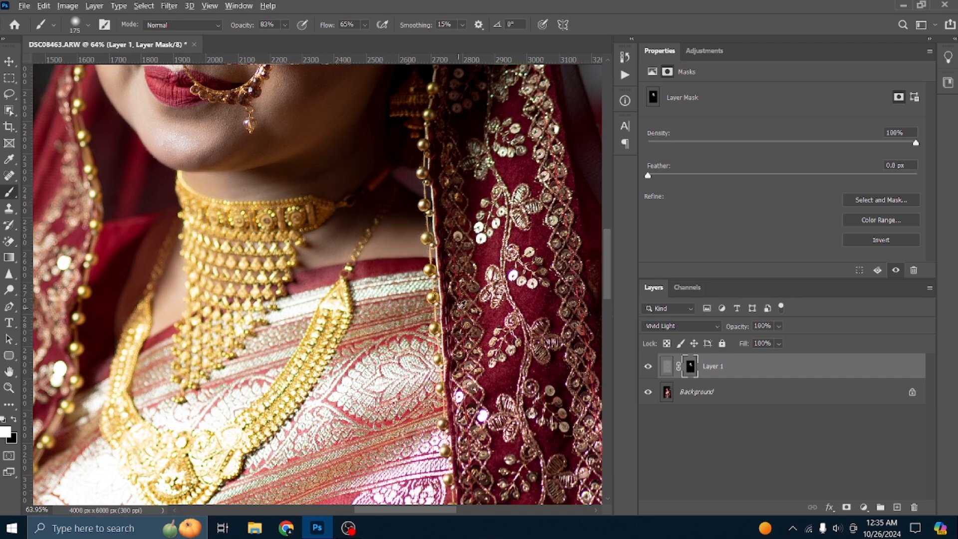
pyautogui.scroll(-5, 252, 305)
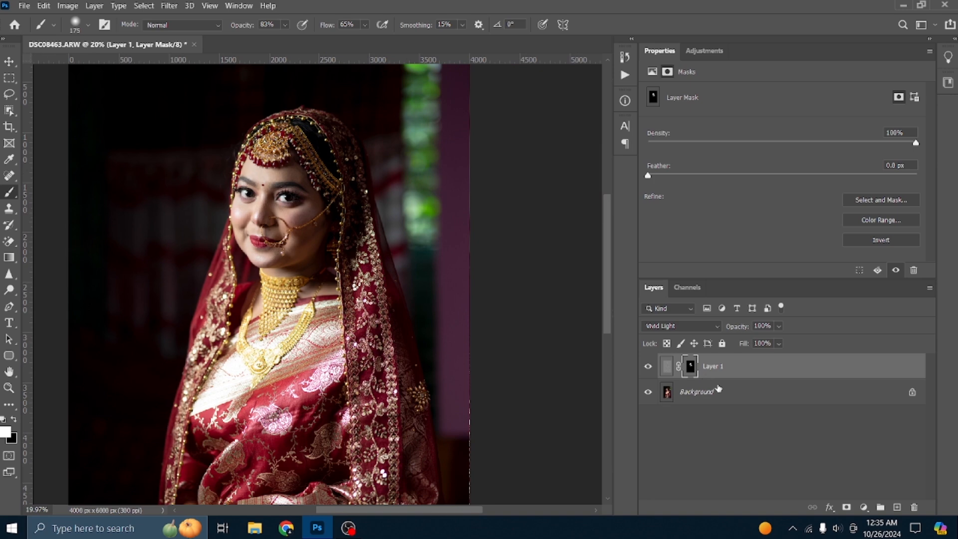
# Put Layer 1 into a new group named "after" and collapse the group.
pyautogui.hotkey('ctrl', 'g')
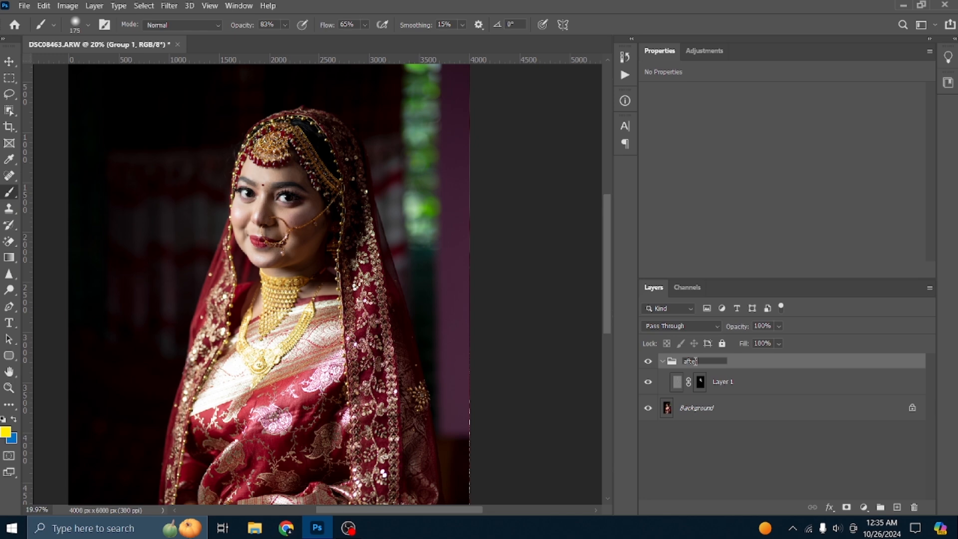
pyautogui.click(661, 361)
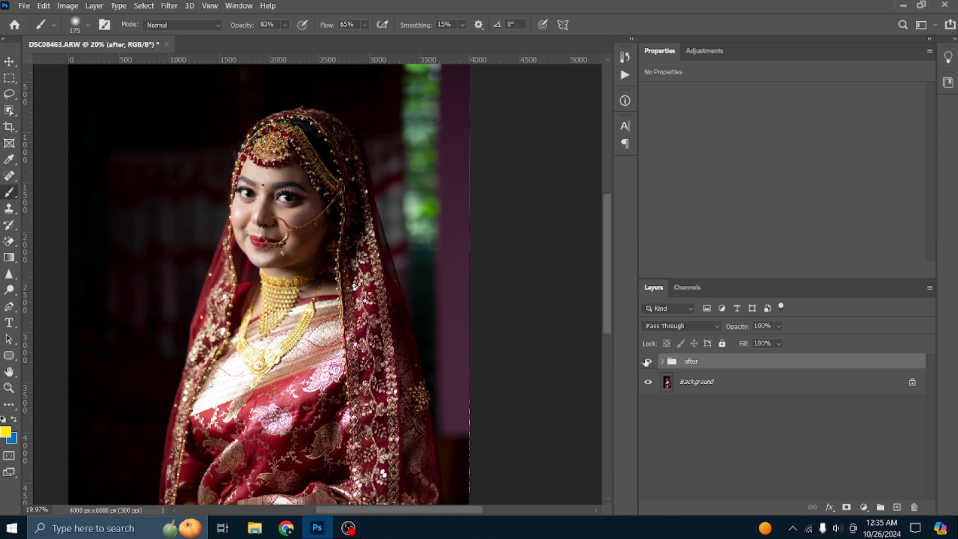
# Compare the face before and after retouching by hiding and showing the "after" group.
pyautogui.scroll(-4, 354, 364)
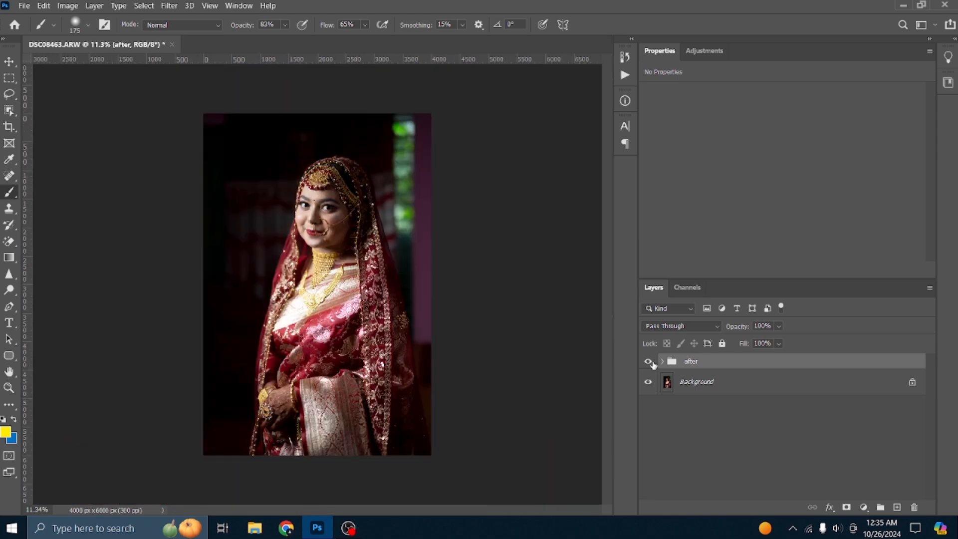
pyautogui.click(648, 362)
pyautogui.scroll(6, 340, 129)
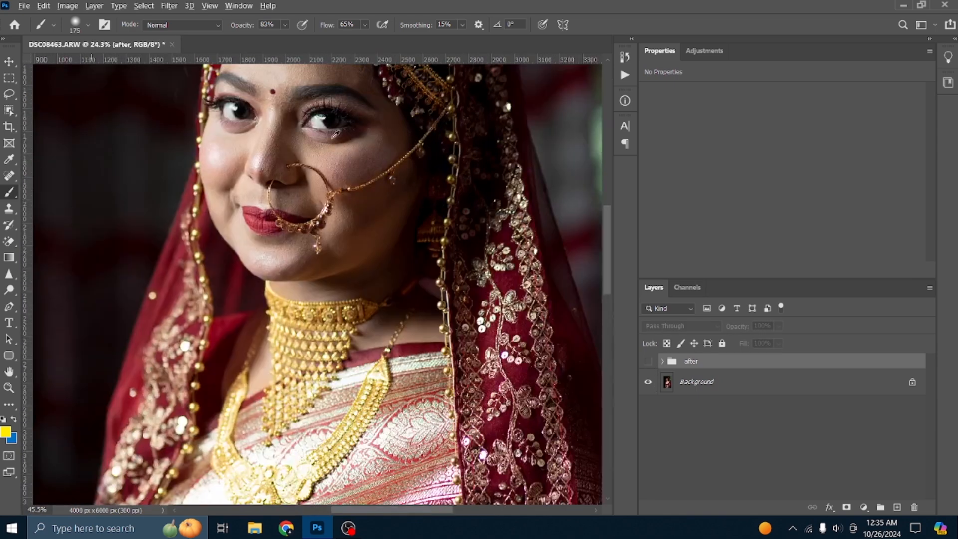
pyautogui.scroll(4, 340, 129)
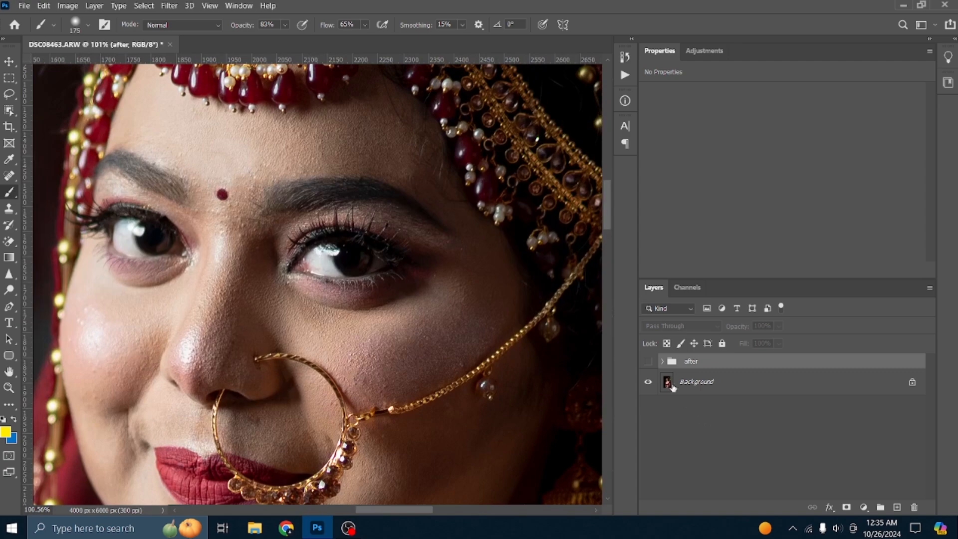
pyautogui.click(649, 361)
pyautogui.scroll(-3, 140, 259)
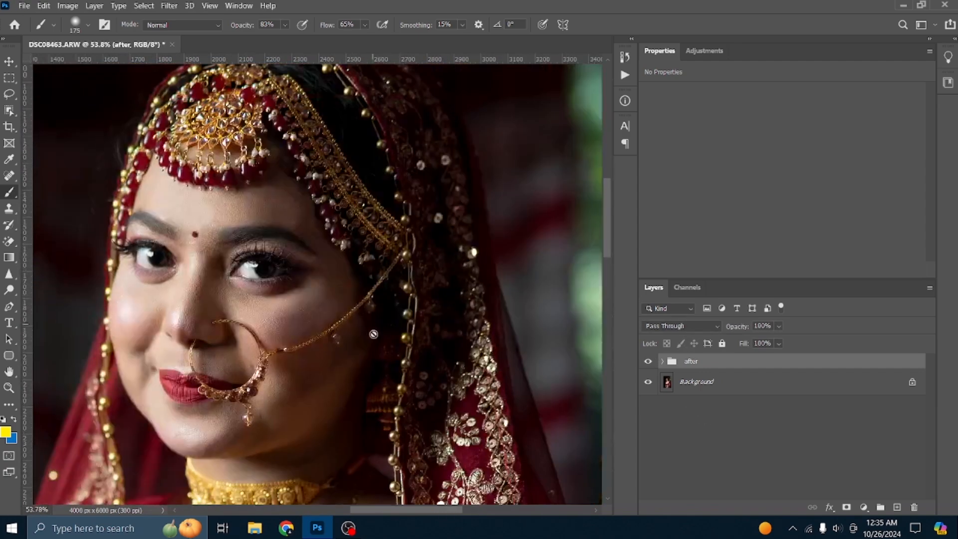
# Add a Selective Color adjustment layer in Absolute mode and set its Reds to Cyan -50, Yellow +10 and Black -10.
pyautogui.scroll(-5, 519, 361)
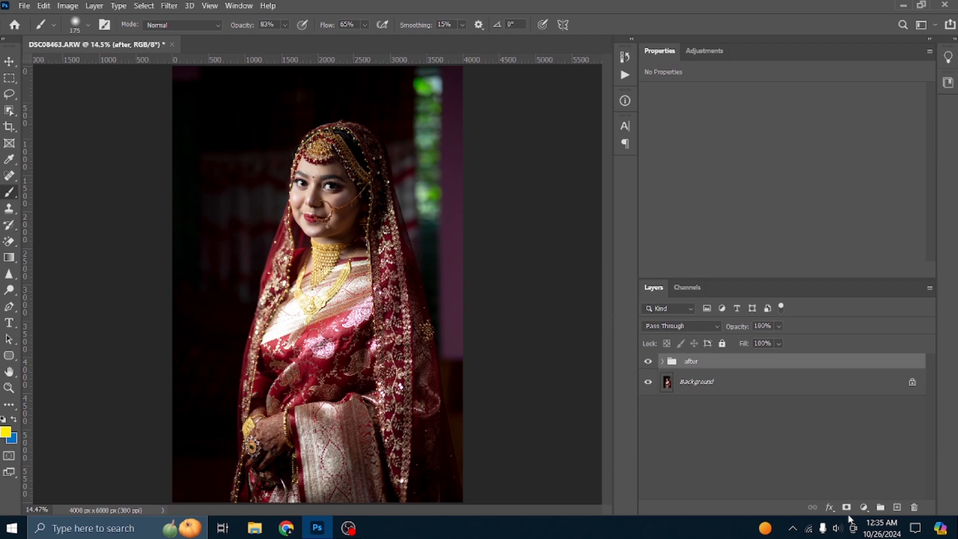
pyautogui.click(863, 507)
pyautogui.click(868, 503)
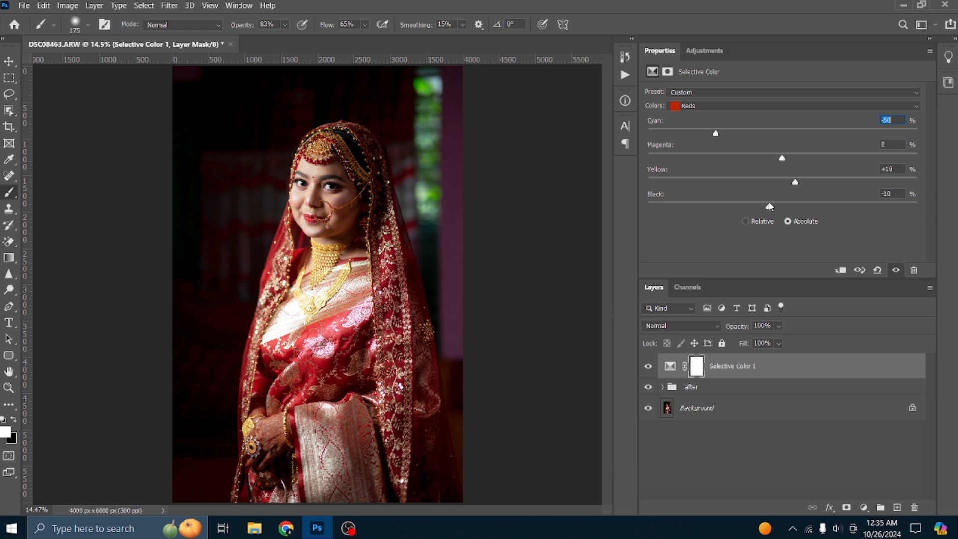
# Compare the portrait with and without the Reds correction by repeatedly hiding and showing Selective Color 1.
pyautogui.click(650, 367)
pyautogui.click(649, 368)
pyautogui.click(651, 367)
pyautogui.click(649, 367)
pyautogui.click(649, 367)
pyautogui.click(650, 368)
pyautogui.click(649, 367)
pyautogui.click(649, 367)
# Set the Selective Color Yellows to Cyan -3, Yellow +15 and Black +21, and check the correction against the uncorrected portrait.
pyautogui.click(687, 110)
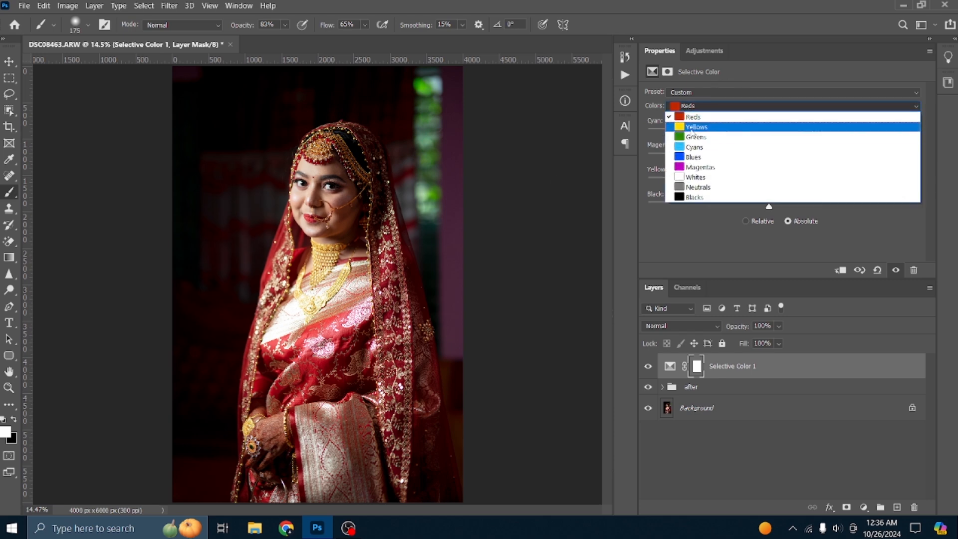
pyautogui.click(693, 127)
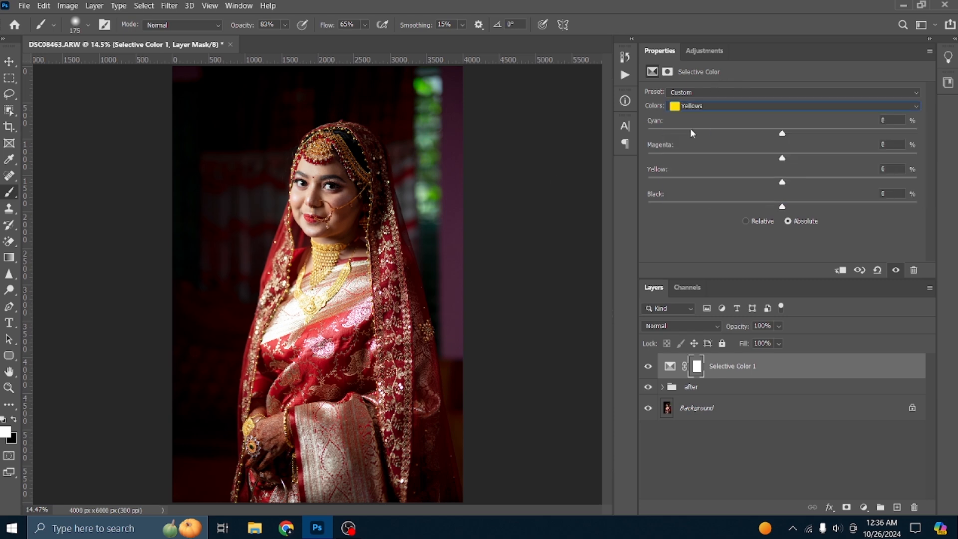
pyautogui.click(771, 134)
pyautogui.moveTo(770, 133); pyautogui.dragTo(781, 132)
pyautogui.moveTo(794, 209); pyautogui.dragTo(798, 209)
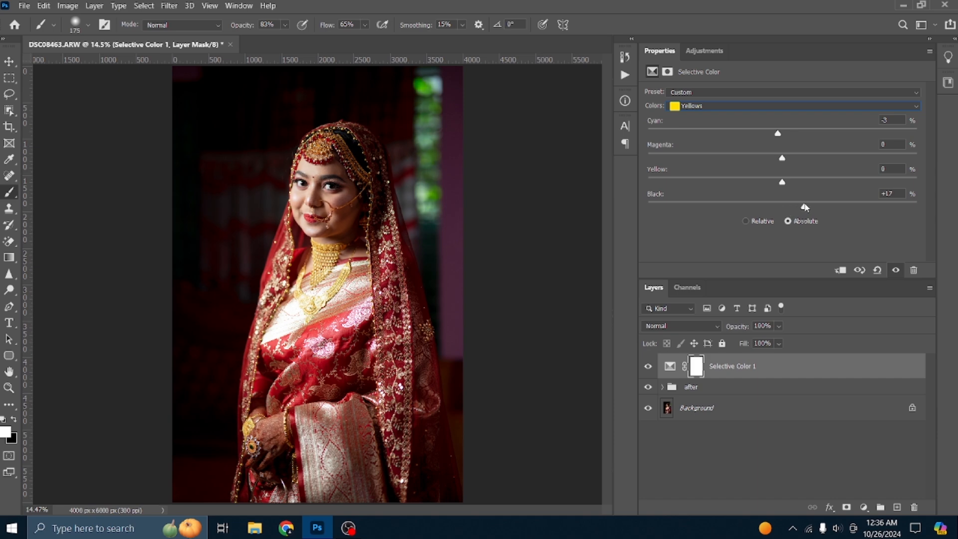
pyautogui.moveTo(803, 205); pyautogui.dragTo(805, 206)
pyautogui.moveTo(810, 205); pyautogui.dragTo(813, 206)
pyautogui.moveTo(795, 184); pyautogui.dragTo(803, 182)
pyautogui.click(648, 367)
pyautogui.click(648, 367)
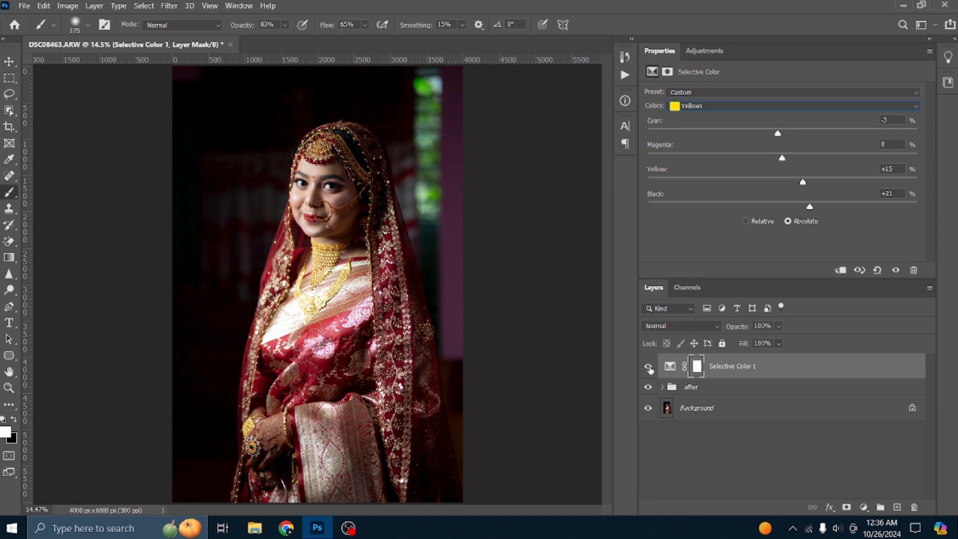
# Set the Selective Color Blacks to Cyan -1 and Black +5.
pyautogui.click(697, 107)
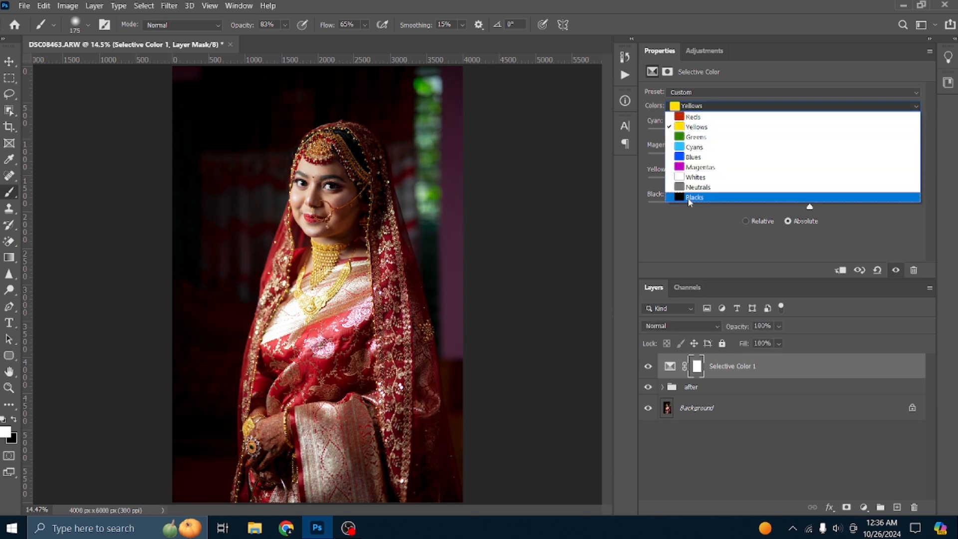
pyautogui.click(689, 198)
pyautogui.moveTo(783, 135); pyautogui.dragTo(774, 137)
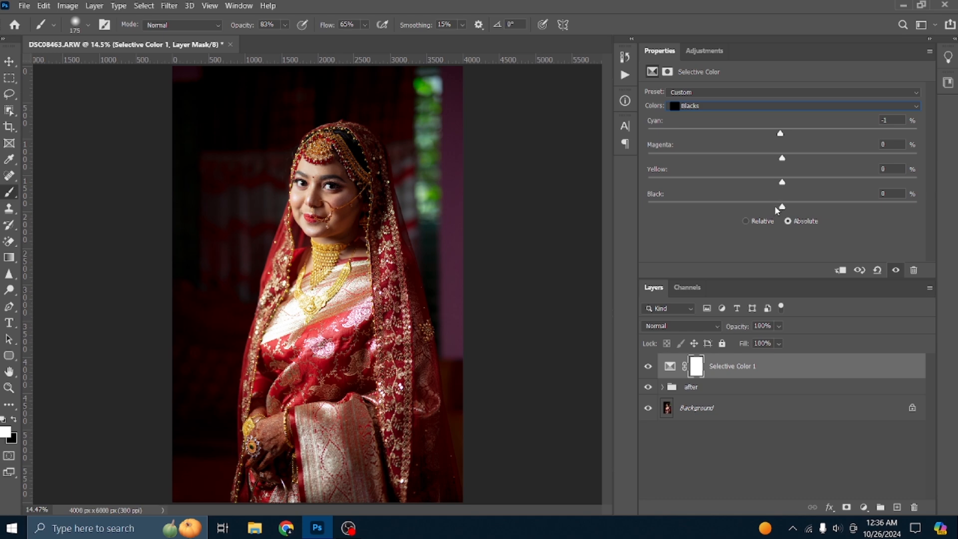
pyautogui.moveTo(781, 208)
pyautogui.mouseDown()
pyautogui.moveTo(811, 203)
pyautogui.moveTo(790, 204)
pyautogui.mouseUp()
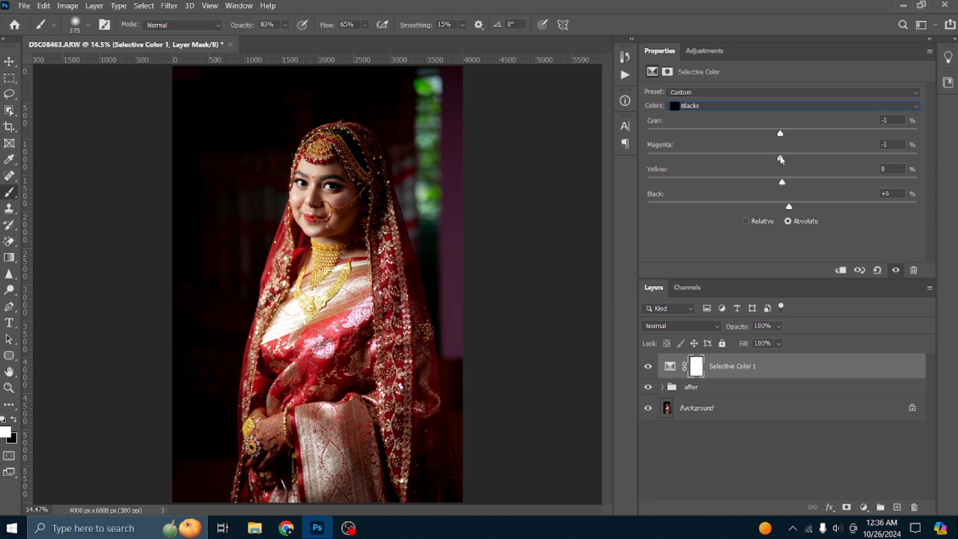
pyautogui.moveTo(781, 159); pyautogui.dragTo(784, 159)
pyautogui.click(896, 143)
# Set the Selective Color Neutrals to Cyan -5.
pyautogui.click(703, 111)
pyautogui.click(690, 187)
pyautogui.moveTo(782, 134); pyautogui.dragTo(779, 137)
pyautogui.doubleClick(886, 122)
pyautogui.press('Return')
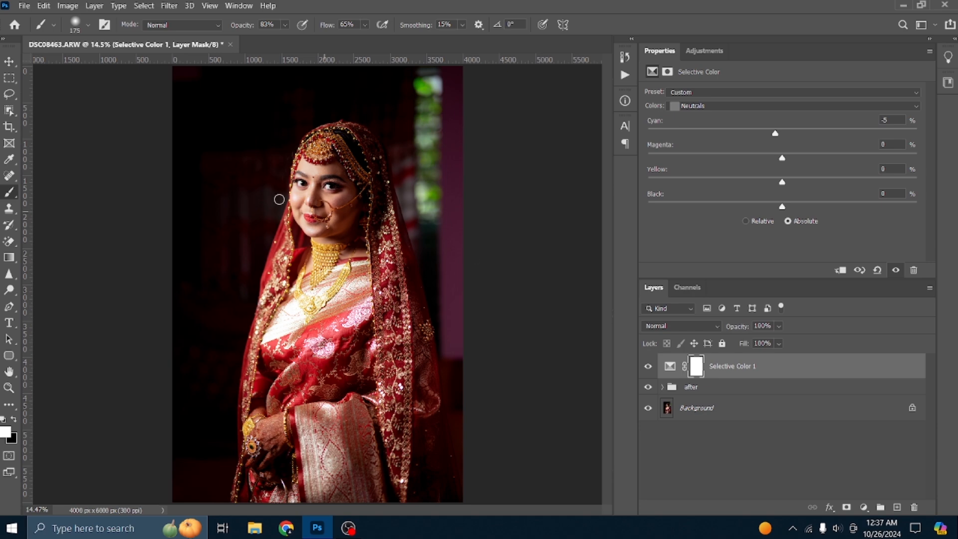
# Compare the portrait with and without Selective Color 1, and examine the face and jewellery both close up and in the whole image.
pyautogui.press('v')
pyautogui.click(572, 289)
pyautogui.click(648, 368)
pyautogui.click(648, 367)
pyautogui.click(648, 367)
pyautogui.click(648, 368)
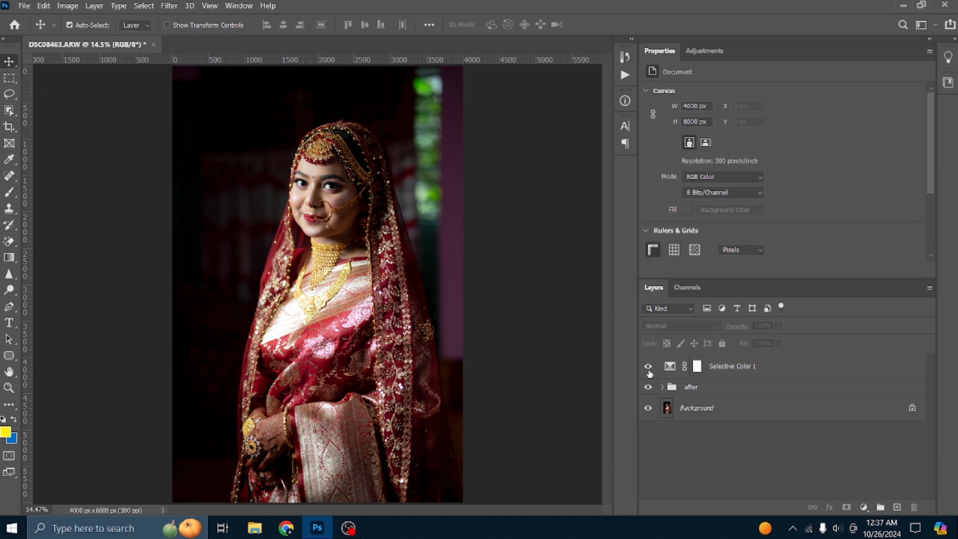
pyautogui.scroll(4, 321, 179)
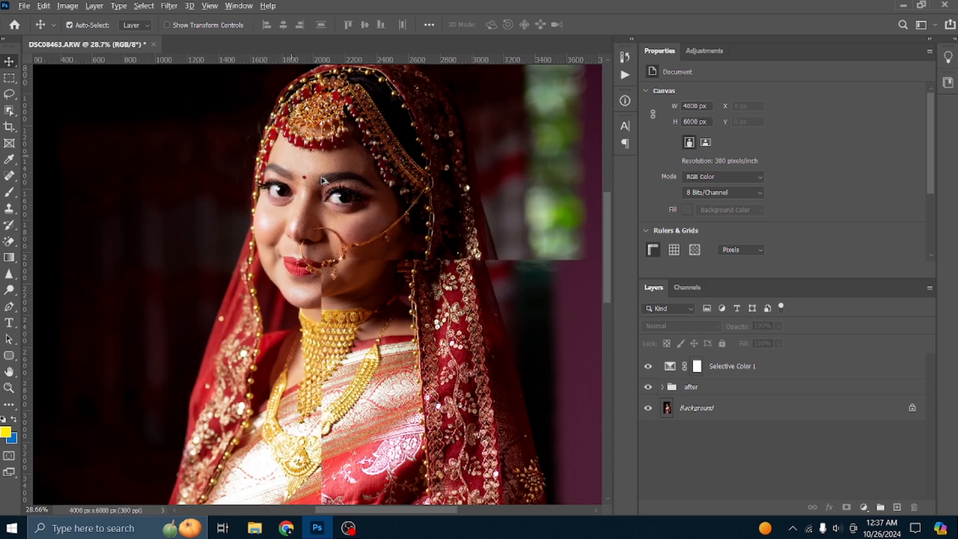
pyautogui.scroll(4, 322, 179)
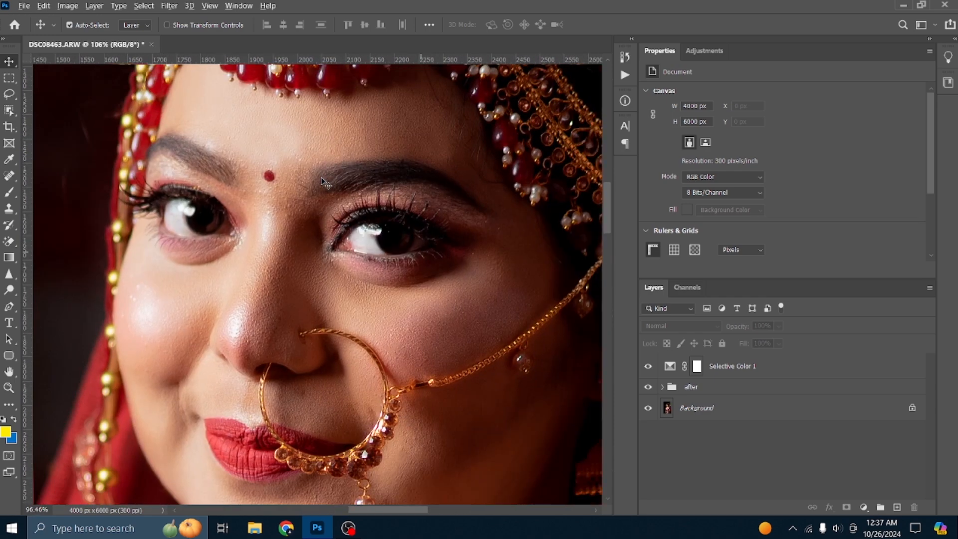
pyautogui.scroll(-6, 322, 181)
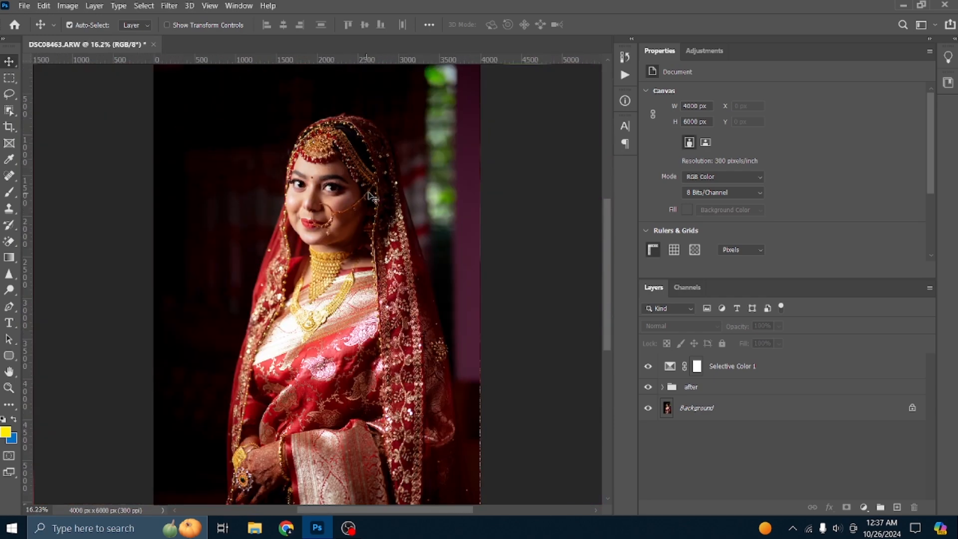
pyautogui.scroll(10, 319, 250)
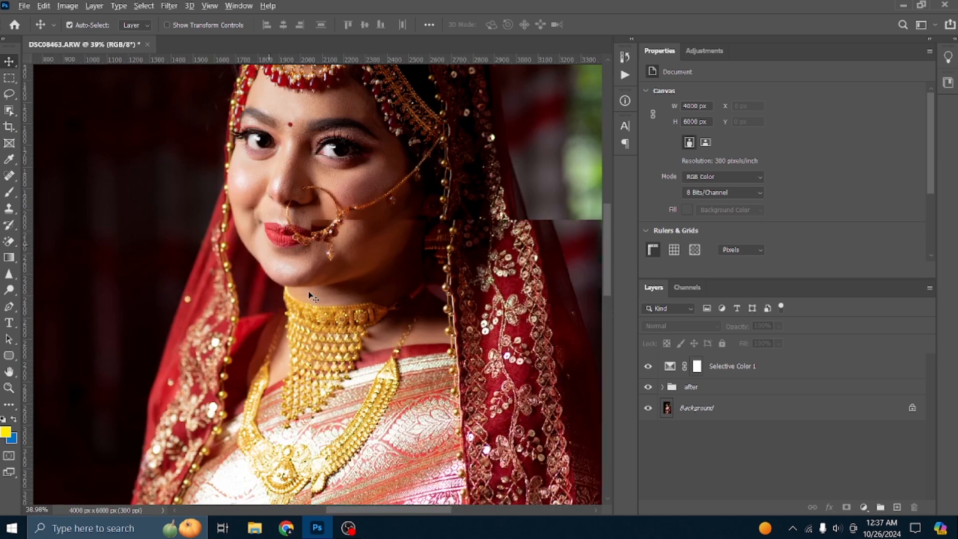
pyautogui.scroll(-3, 383, 225)
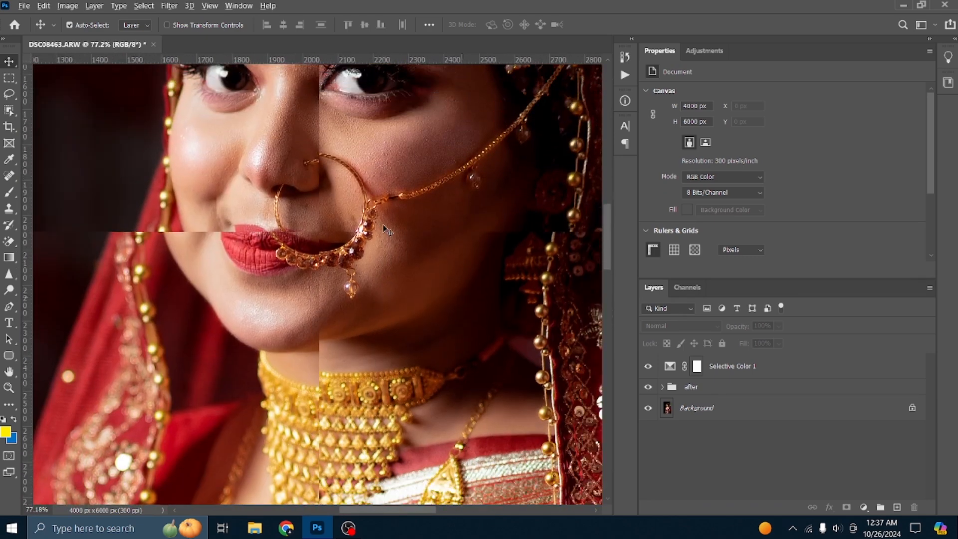
pyautogui.scroll(-4, 382, 224)
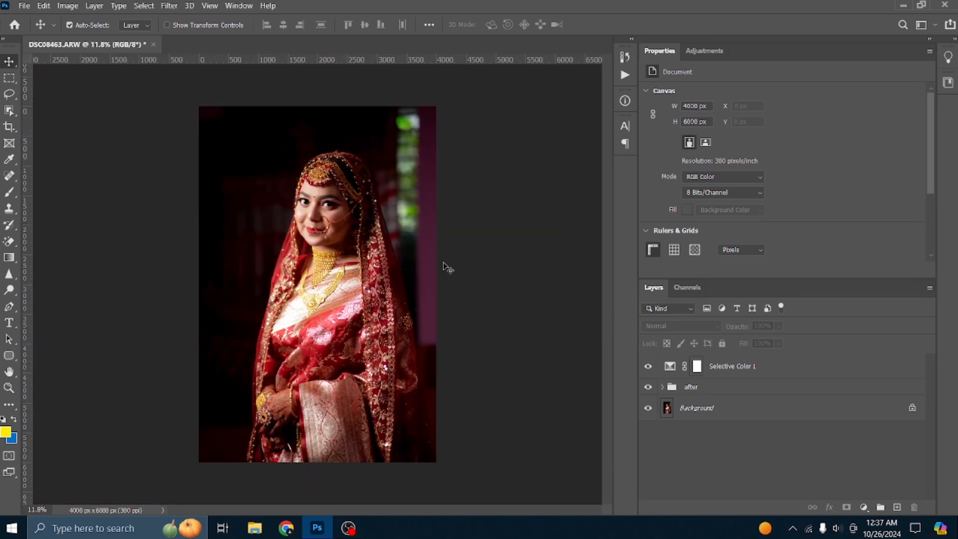
# Create a new empty layer above Selective Color 1 and set the Brush foreground color to black (000000).
pyautogui.click(796, 372)
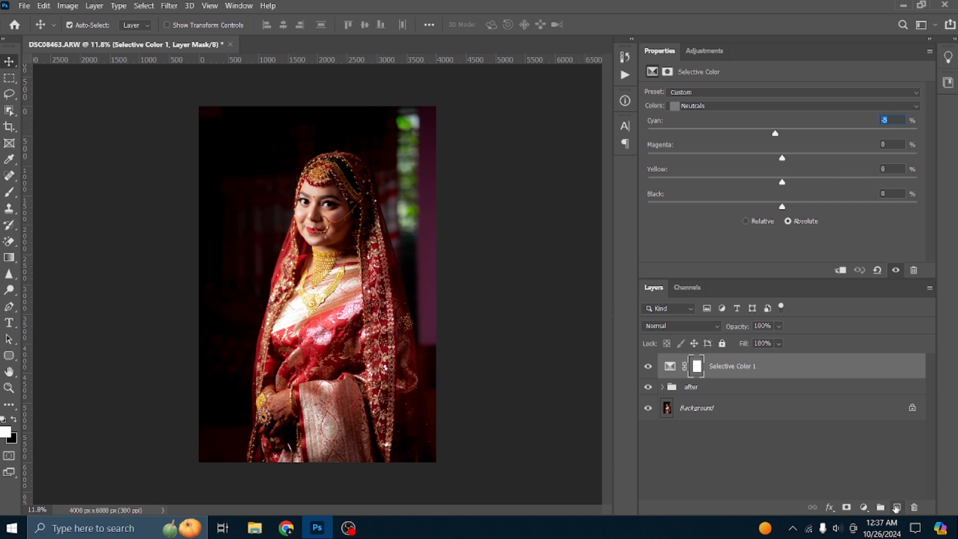
pyautogui.click(896, 507)
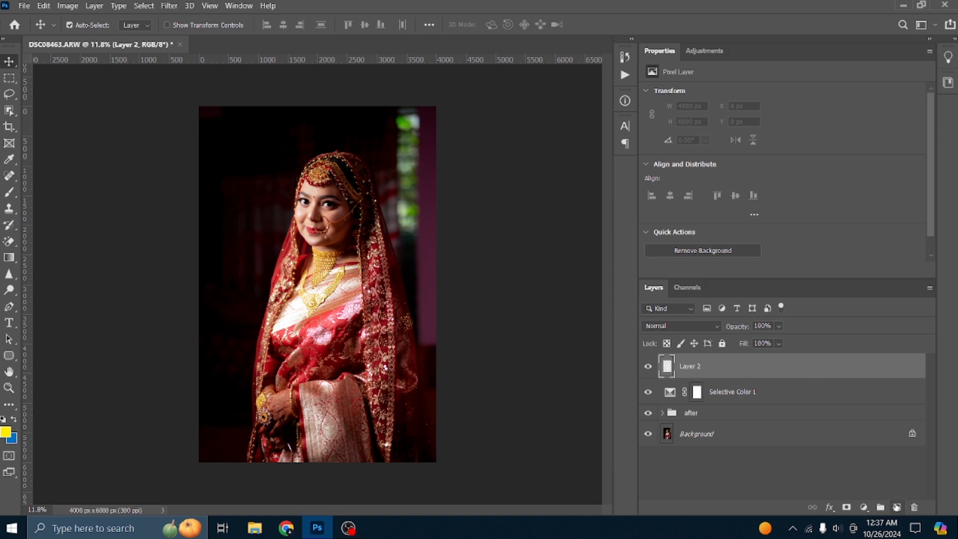
pyautogui.click(9, 191)
pyautogui.click(50, 191)
pyautogui.click(6, 432)
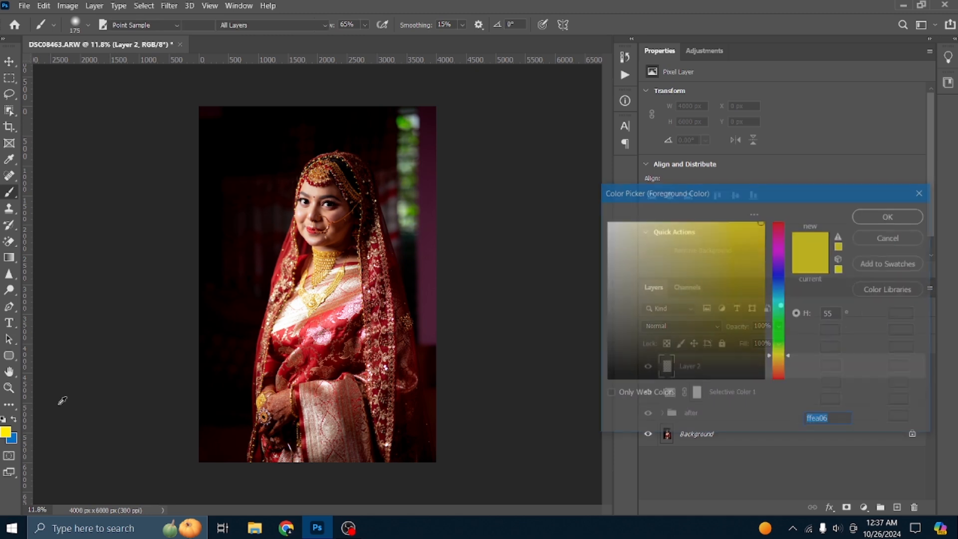
pyautogui.moveTo(723, 297); pyautogui.dragTo(598, 374)
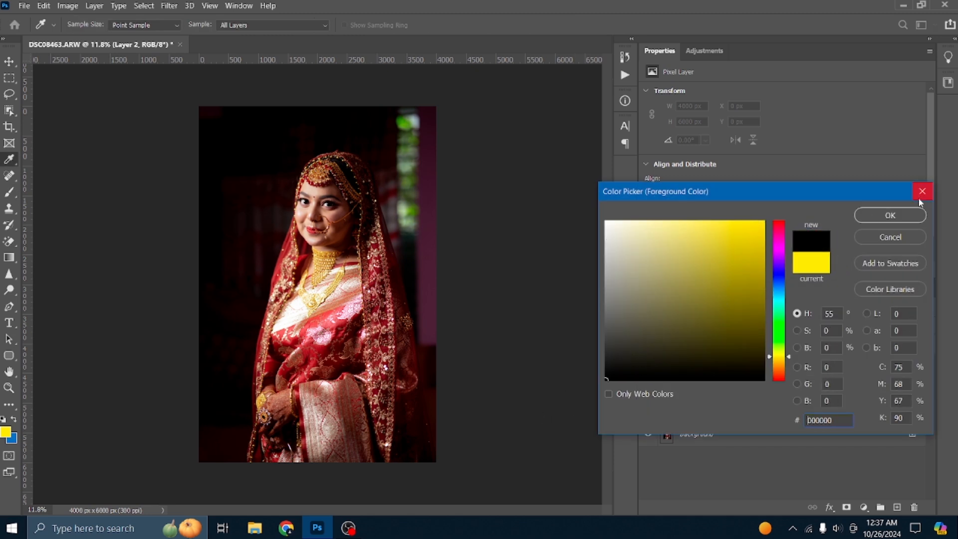
pyautogui.click(891, 216)
# Enlarge the soft brush to 5000 px and paint black on Layer 2 over the bright background in the photo's upper-right area.
pyautogui.press(']')
pyautogui.press(']')
pyautogui.press(']')
pyautogui.press(']')
pyautogui.press(']')
pyautogui.press(']')
pyautogui.press(']')
pyautogui.press(']')
pyautogui.press(']')
pyautogui.press(']')
pyautogui.press(']')
pyautogui.press(']')
pyautogui.press(']')
pyautogui.press(']')
pyautogui.press(']')
pyautogui.press(']')
pyautogui.press(']')
pyautogui.press(']')
pyautogui.press(']')
pyautogui.press(']')
pyautogui.press(']')
pyautogui.press(']')
pyautogui.press(']')
pyautogui.press(']')
pyautogui.press(']')
pyautogui.press(']')
pyautogui.press(']')
pyautogui.press(']')
pyautogui.press(']')
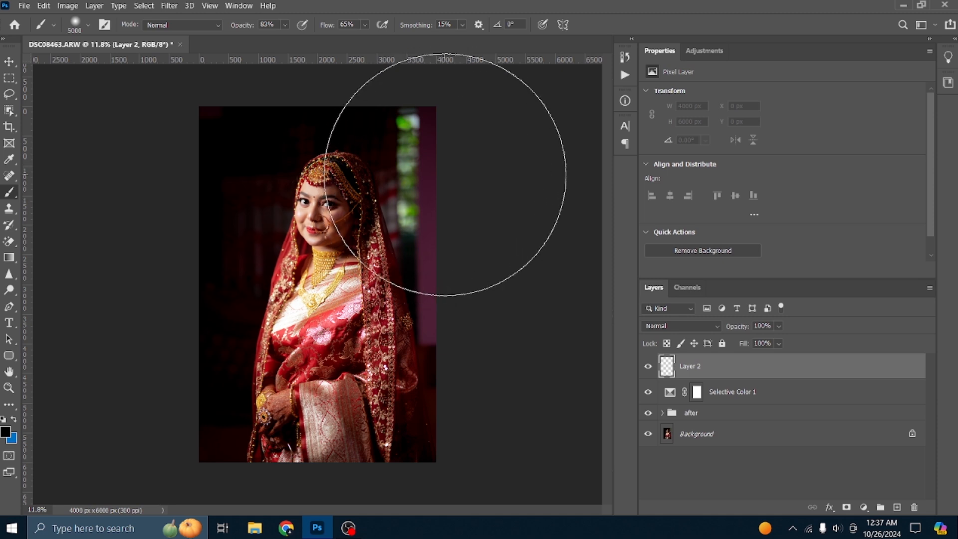
pyautogui.click(446, 175)
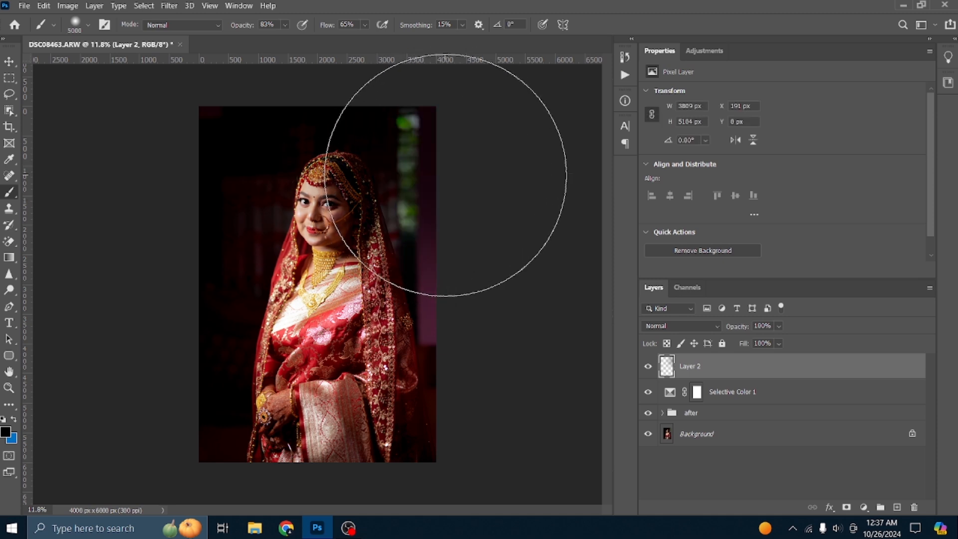
pyautogui.click(460, 170)
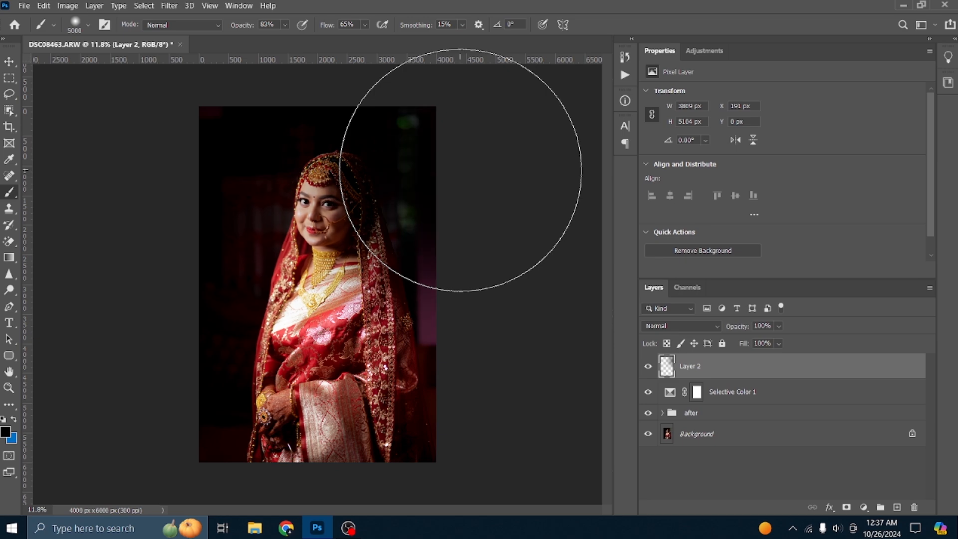
# Apply a white Color Overlay at 100% opacity in Normal mode to Layer 2, keeping the layer's blend mode Normal.
pyautogui.rightClick(724, 366)
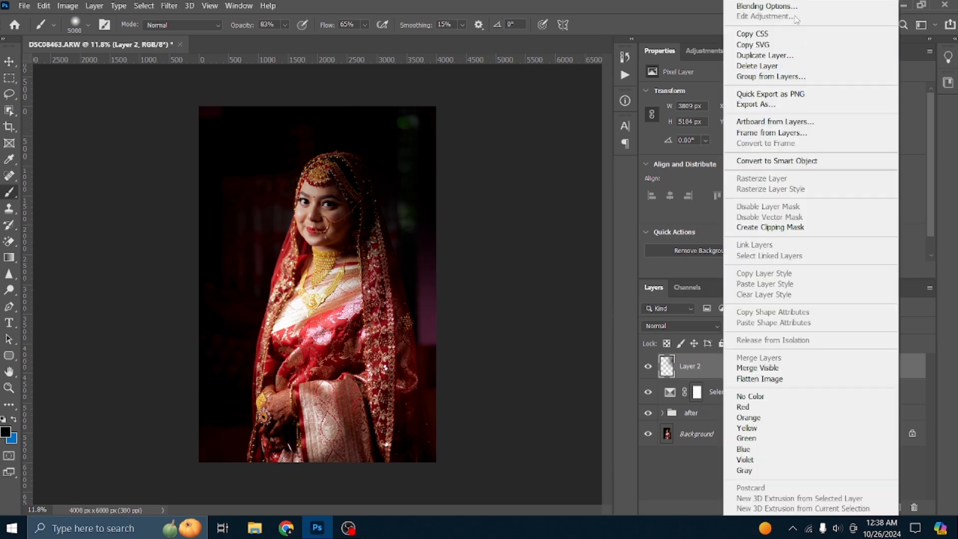
pyautogui.click(768, 6)
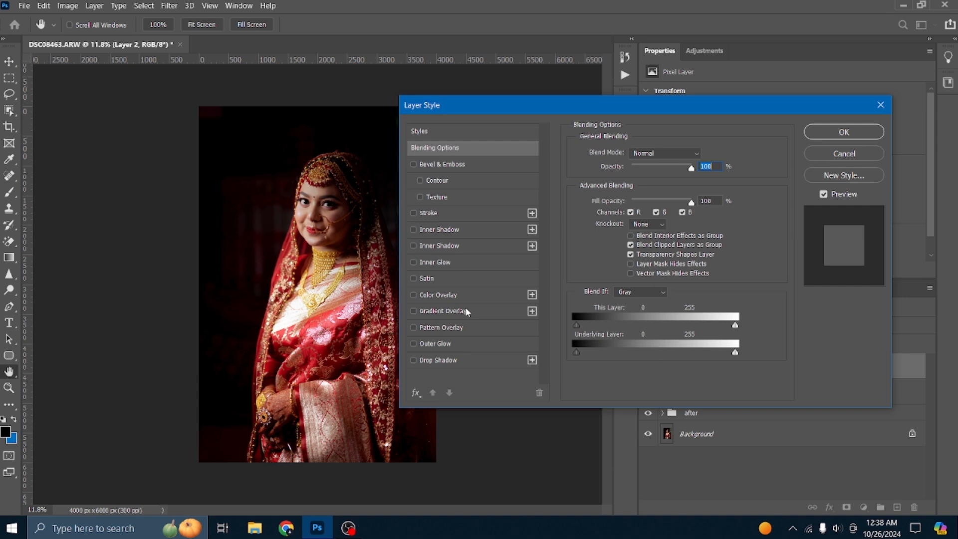
pyautogui.click(451, 296)
pyautogui.moveTo(522, 109); pyautogui.dragTo(632, 112)
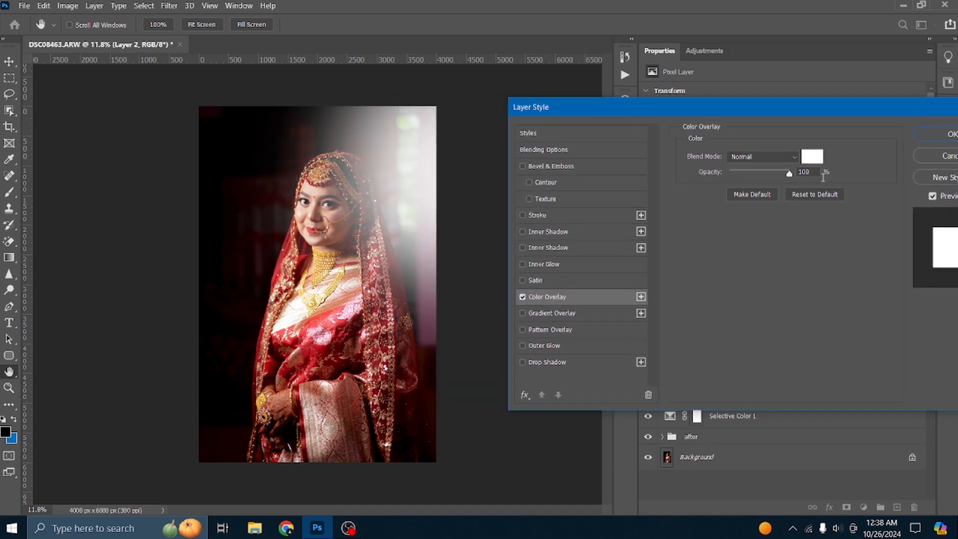
pyautogui.click(812, 158)
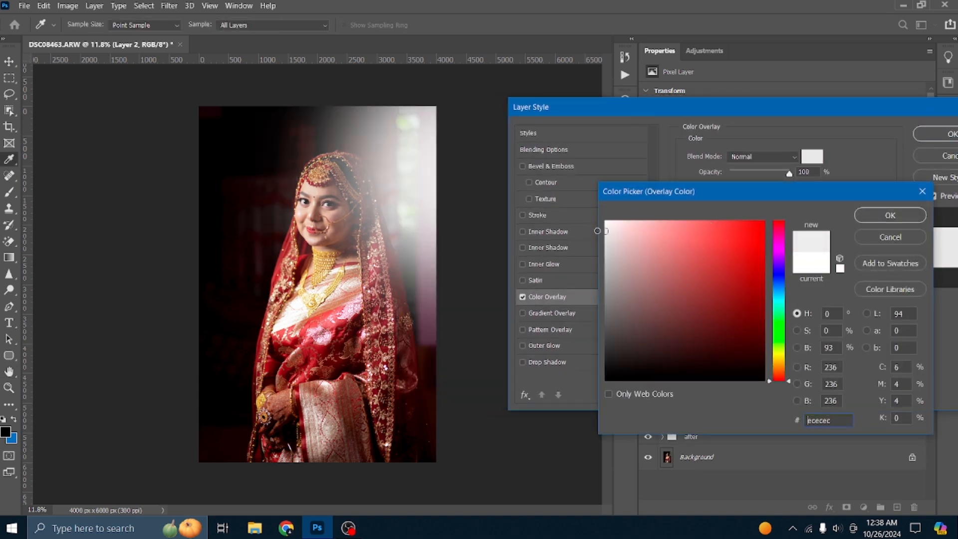
pyautogui.click(872, 217)
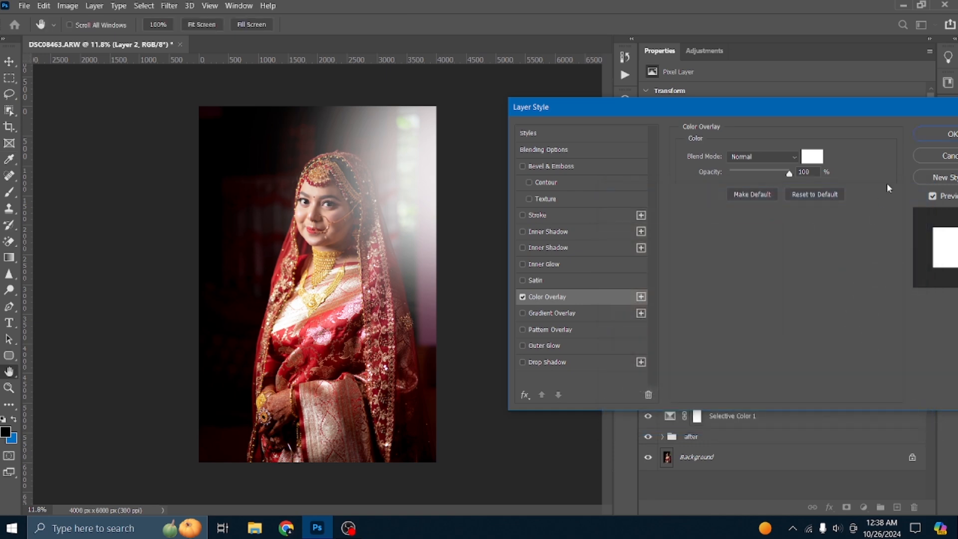
pyautogui.click(943, 135)
pyautogui.click(660, 325)
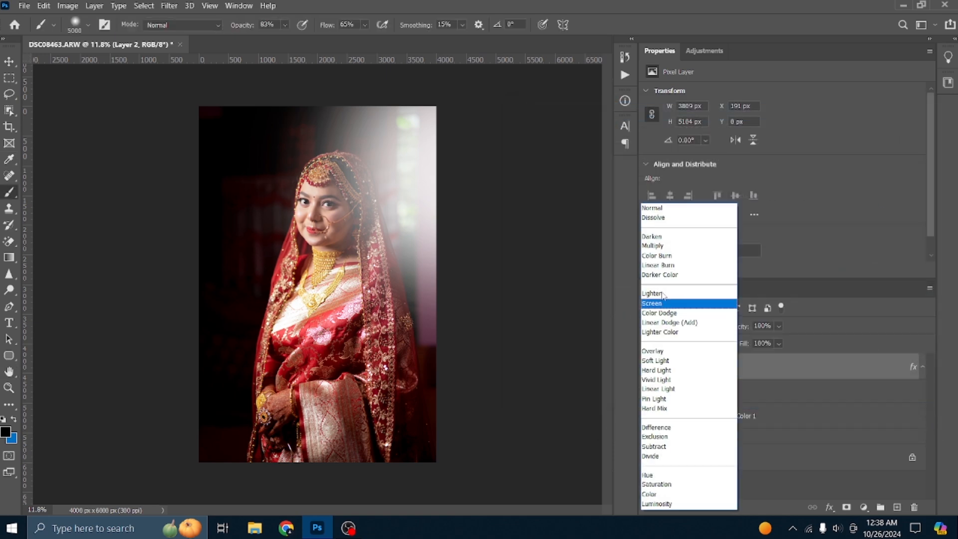
pyautogui.click(492, 396)
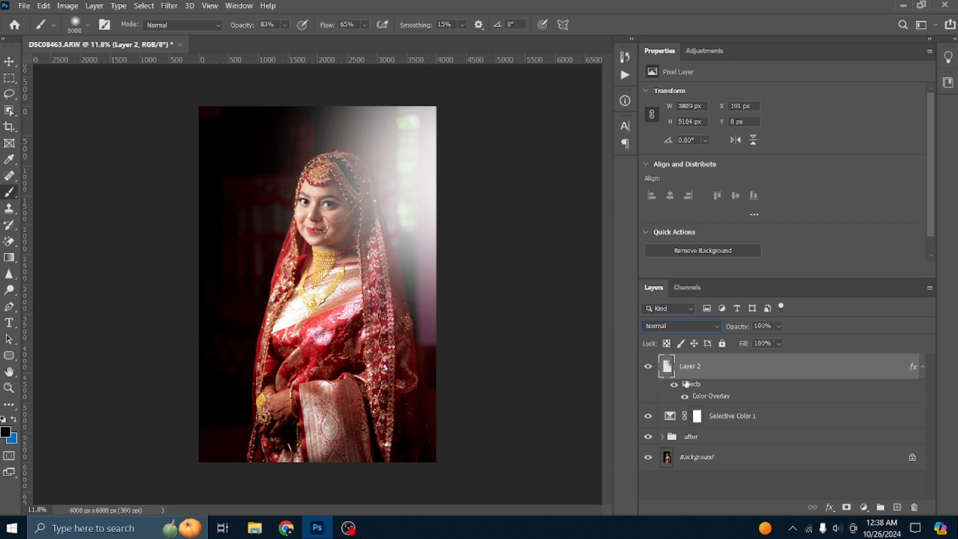
# Convert Layer 2 to a smart object, keep its blend mode Normal and lower its opacity to 62%.
pyautogui.rightClick(722, 366)
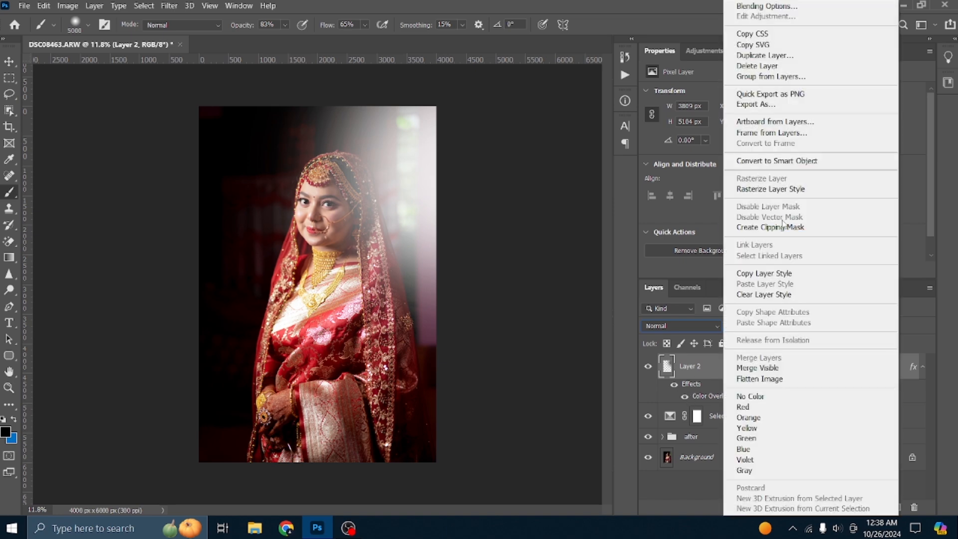
pyautogui.click(792, 161)
pyautogui.click(680, 324)
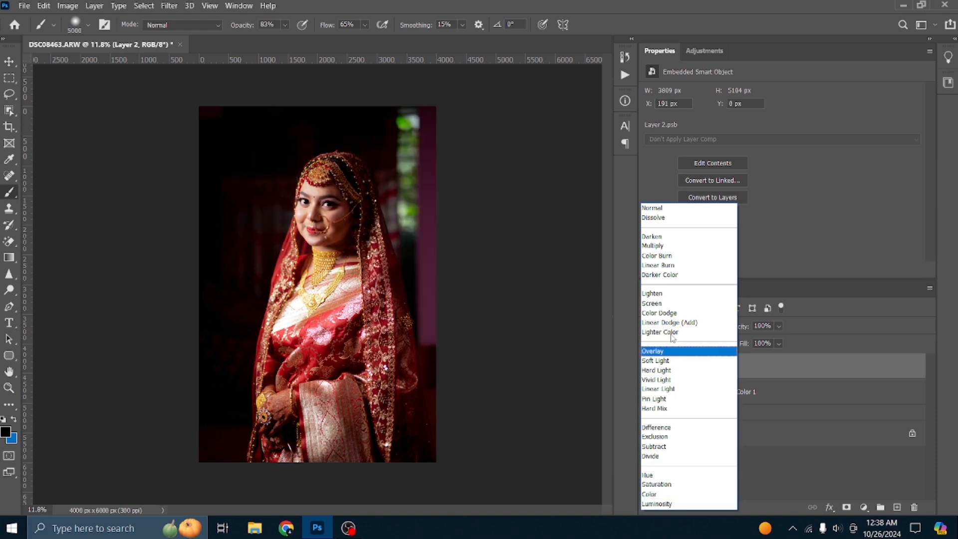
pyautogui.click(662, 212)
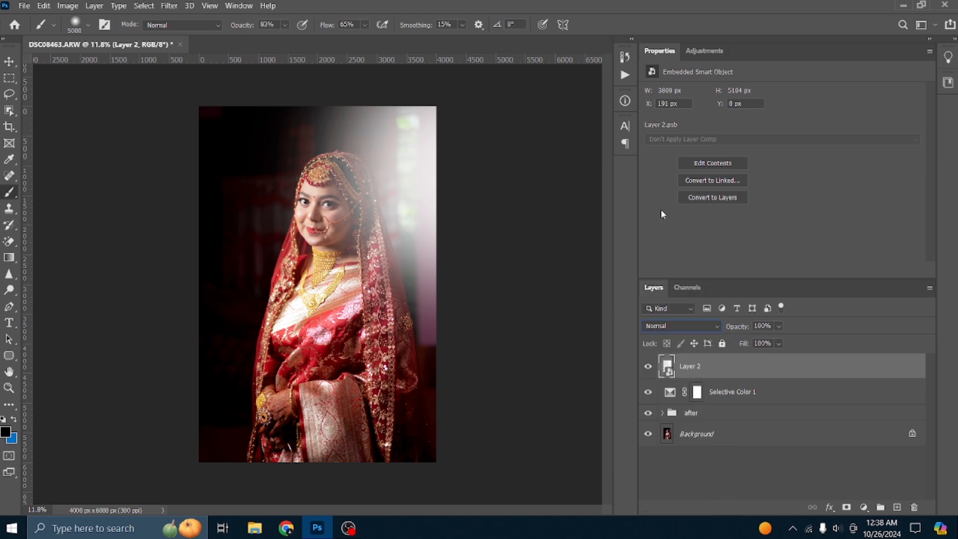
pyautogui.moveTo(777, 325)
pyautogui.mouseDown()
pyautogui.moveTo(762, 341)
pyautogui.moveTo(771, 342)
pyautogui.mouseUp()
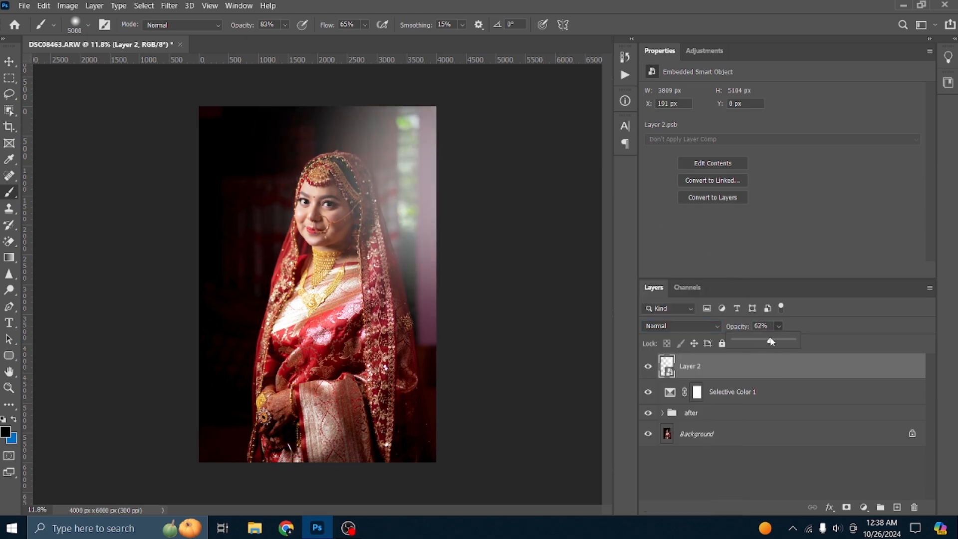
# Create a new layer above Layer 2 and paint black with the 5000 px soft brush over the bright upper-right background.
pyautogui.click(709, 434)
pyautogui.click(712, 415)
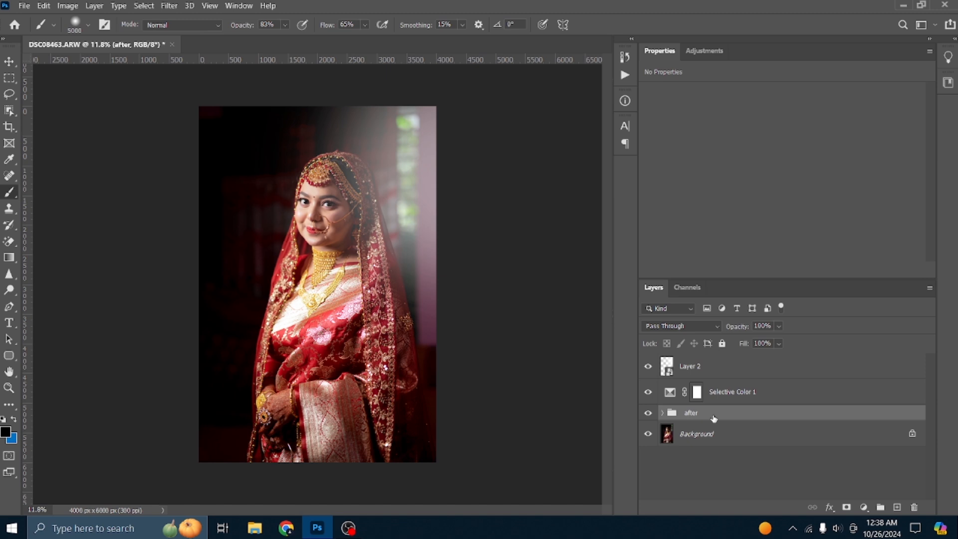
pyautogui.click(703, 367)
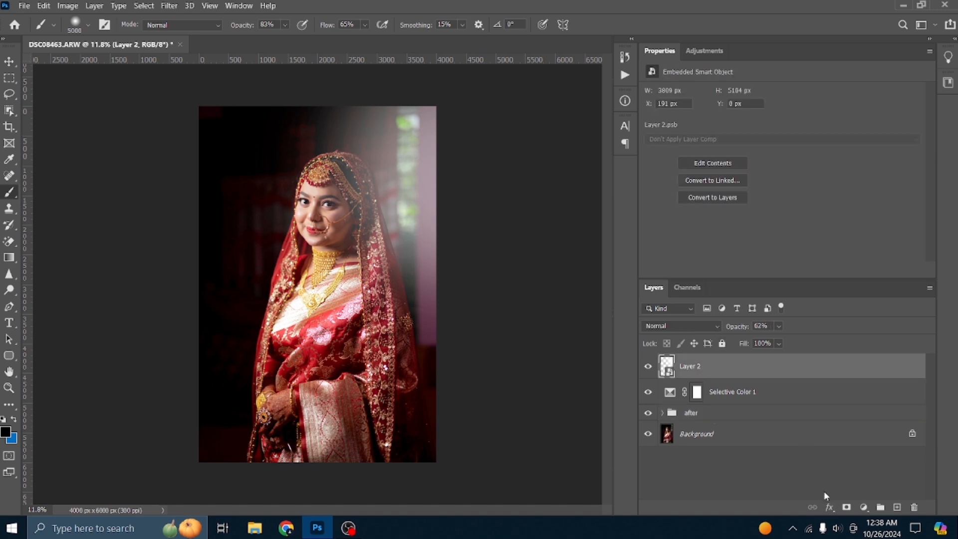
pyautogui.click(896, 506)
pyautogui.rightClick(9, 192)
pyautogui.click(48, 190)
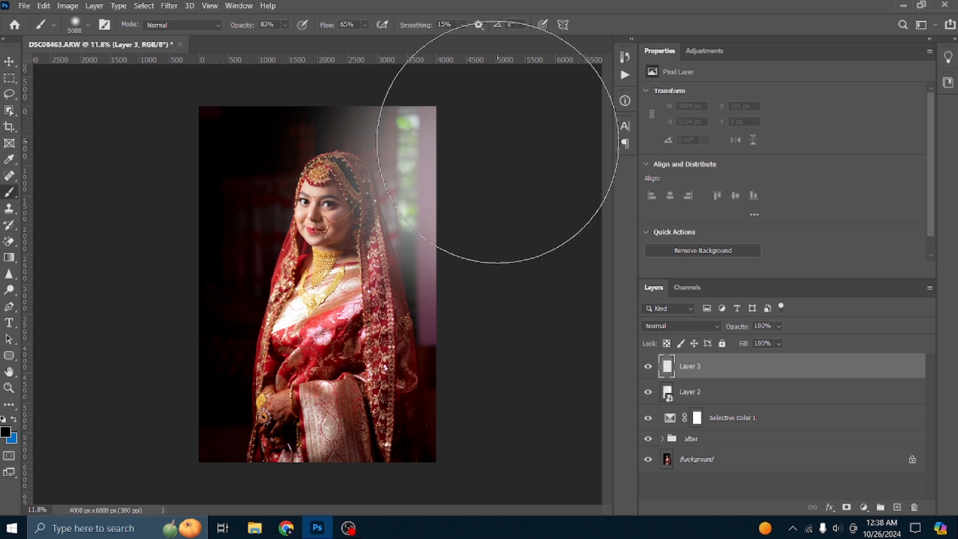
pyautogui.click(496, 145)
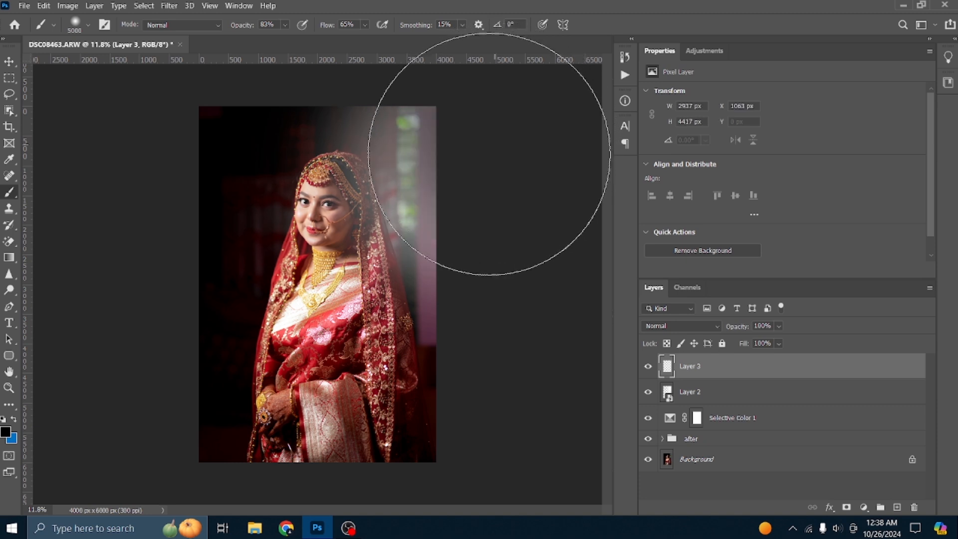
pyautogui.click(460, 128)
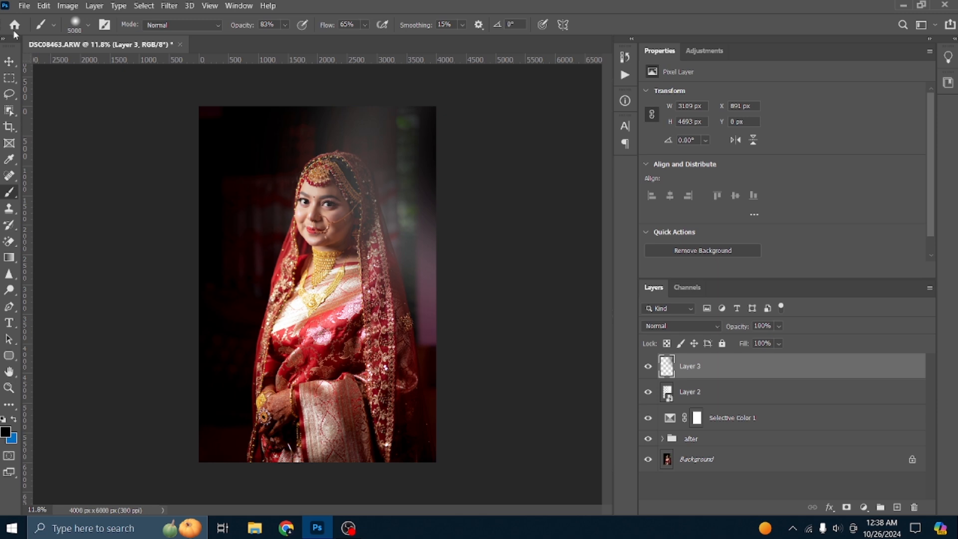
# Move Layer 3 below Layer 2 in the layer stack, and delete Layer 3.
pyautogui.click(9, 62)
pyautogui.moveTo(736, 374); pyautogui.dragTo(830, 408)
pyautogui.click(715, 374)
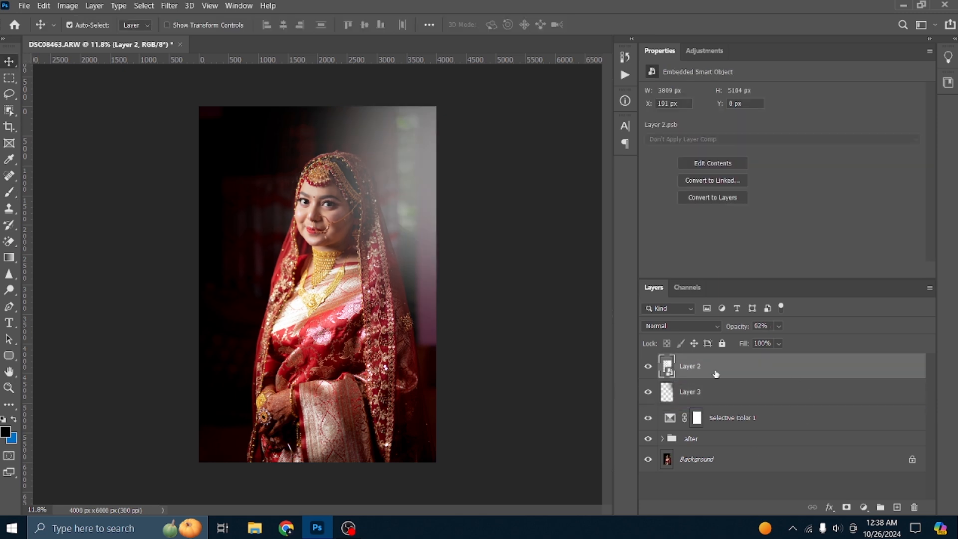
pyautogui.click(690, 392)
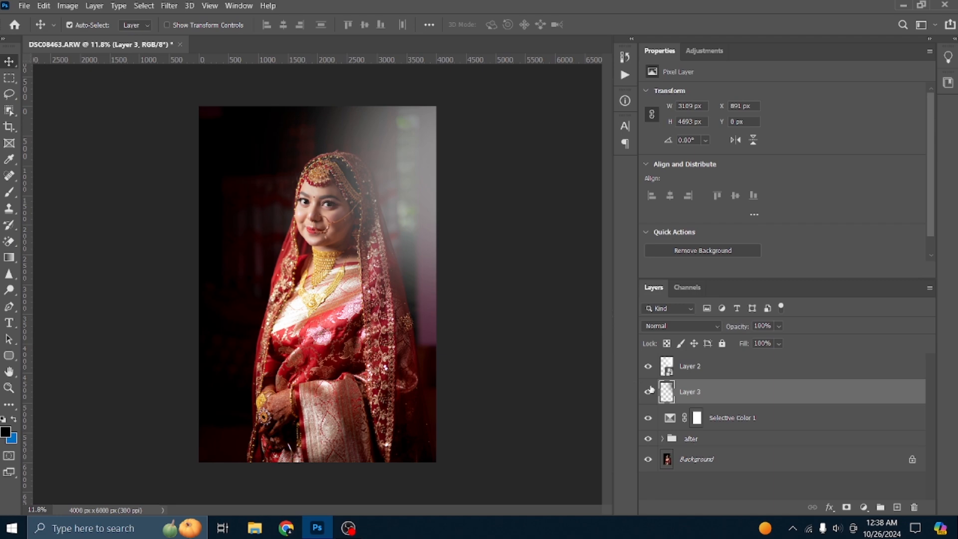
pyautogui.click(648, 392)
pyautogui.press('Delete')
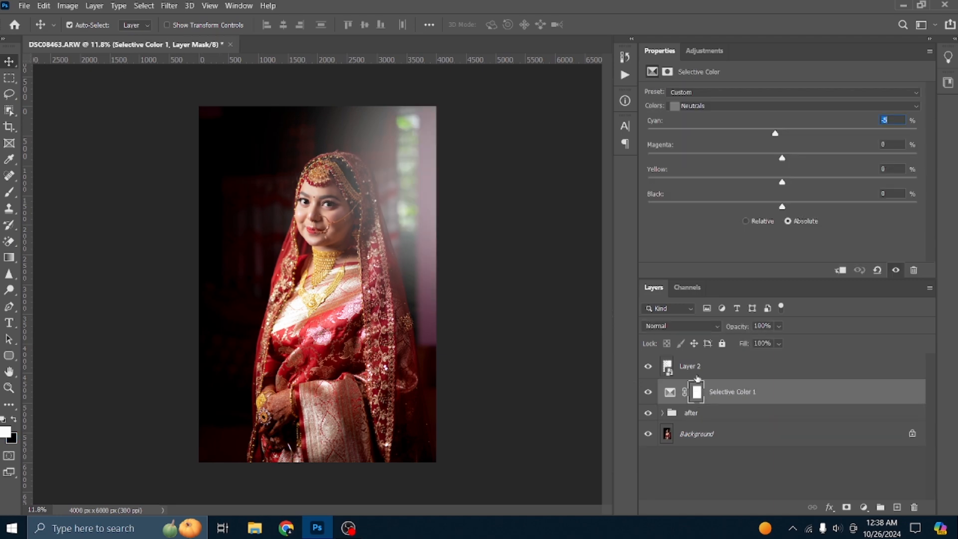
# Enable a Color Overlay effect in Layer 2's layer style, with Satin turned off.
pyautogui.click(693, 367)
pyautogui.rightClick(698, 367)
pyautogui.click(779, 6)
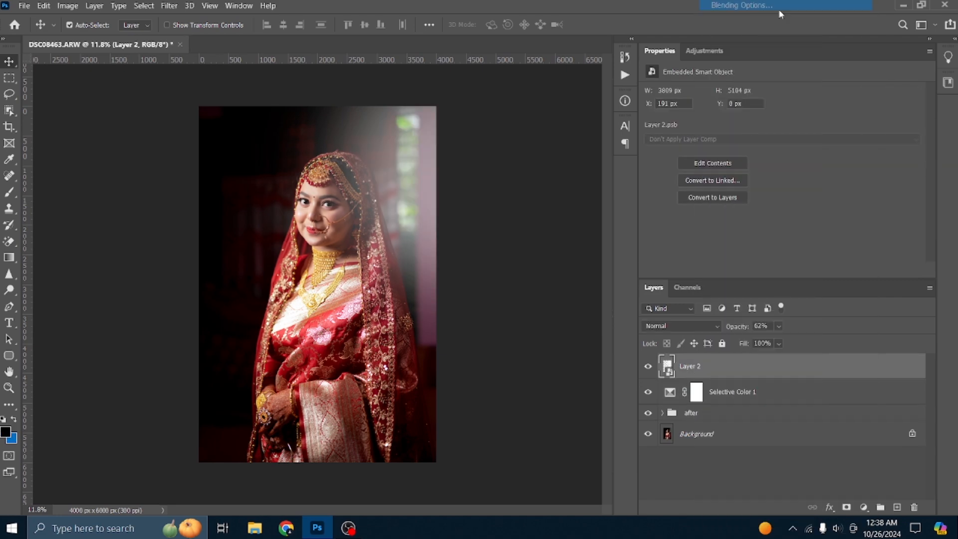
pyautogui.click(515, 284)
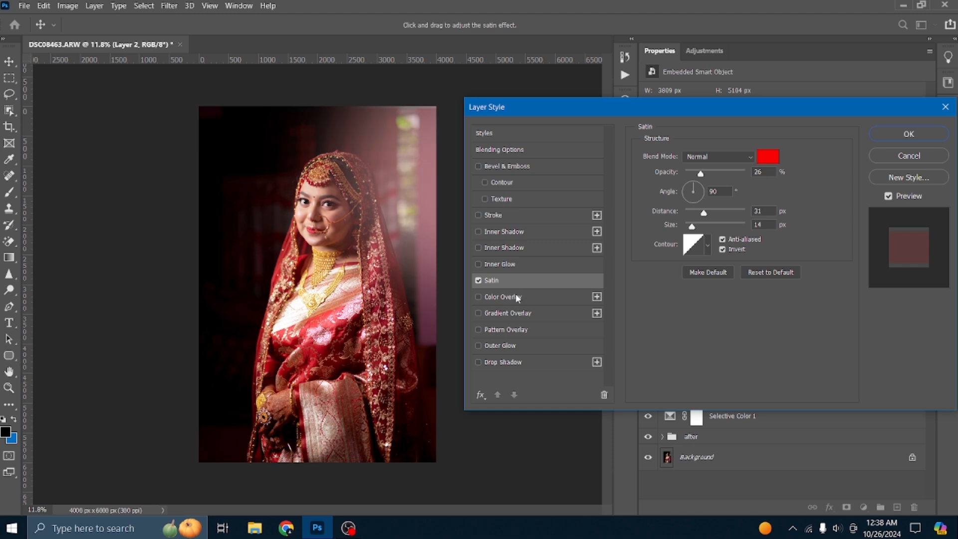
pyautogui.click(506, 298)
pyautogui.click(479, 280)
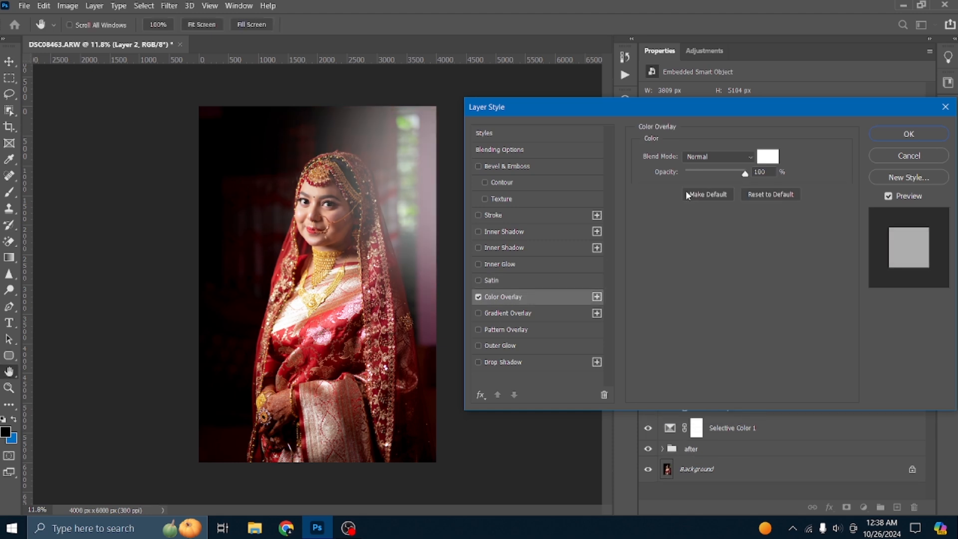
# Try pink overlay colors sampled from the bride's sari, such as ddbcc6 and da767b.
pyautogui.click(768, 156)
pyautogui.click(325, 332)
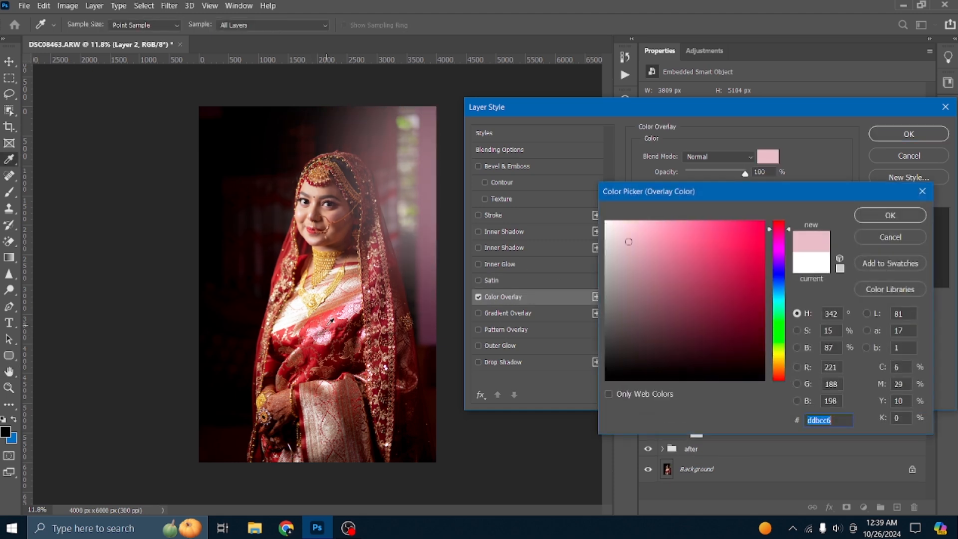
pyautogui.click(357, 282)
pyautogui.click(890, 215)
pyautogui.click(768, 156)
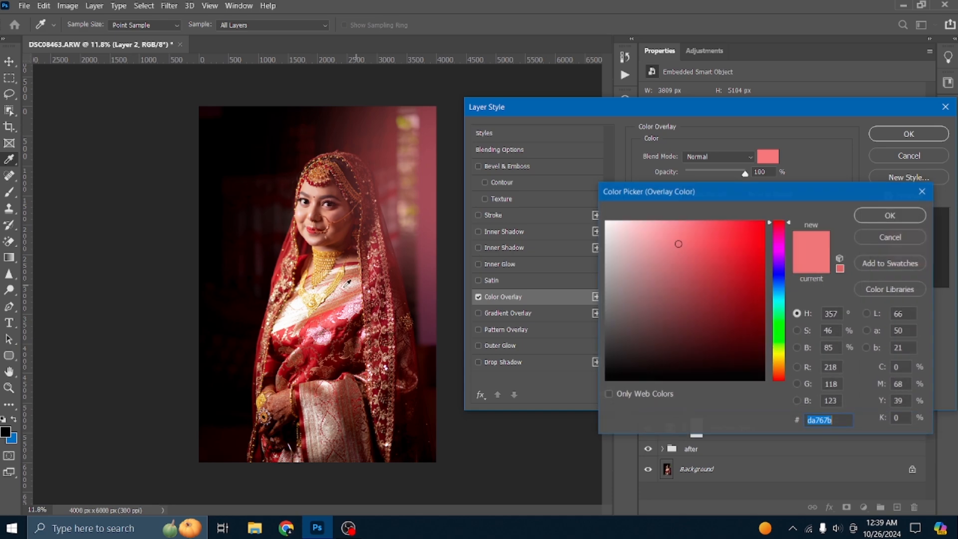
# Set Layer 2's Color Overlay to dark red (390402), apply the style and toggle the layer's visibility to compare.
pyautogui.click(373, 304)
pyautogui.moveTo(753, 254); pyautogui.dragTo(759, 306)
pyautogui.click(749, 325)
pyautogui.click(758, 340)
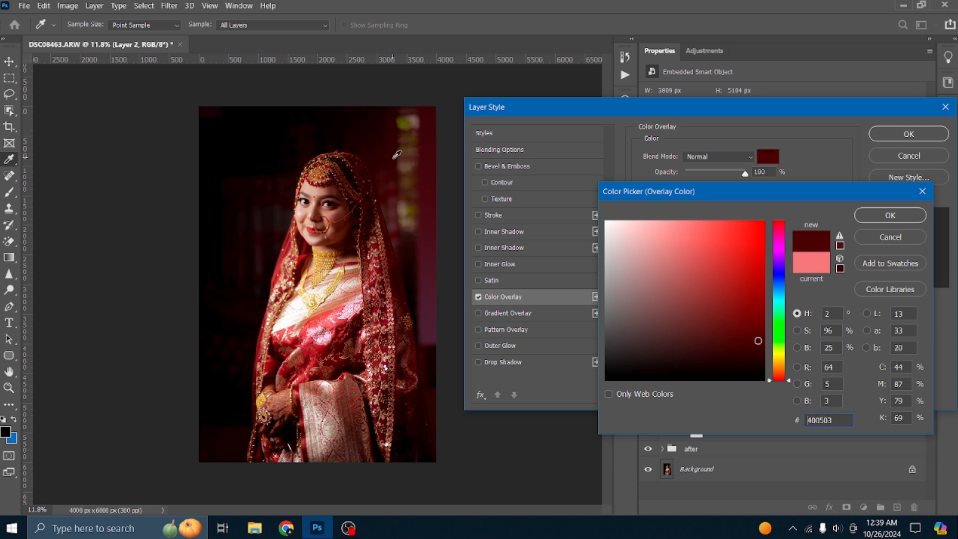
pyautogui.click(759, 303)
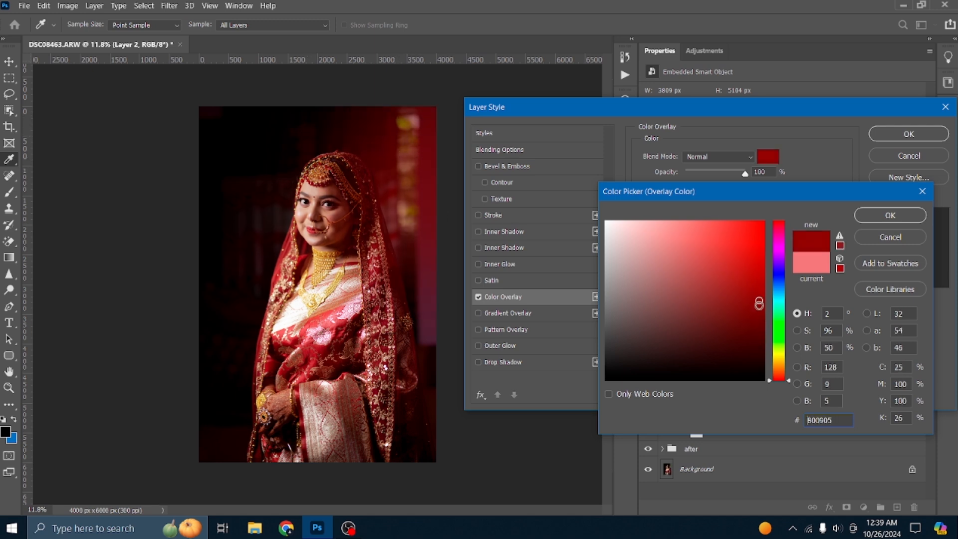
pyautogui.click(762, 328)
pyautogui.click(762, 313)
pyautogui.click(758, 331)
pyautogui.moveTo(755, 335); pyautogui.dragTo(760, 345)
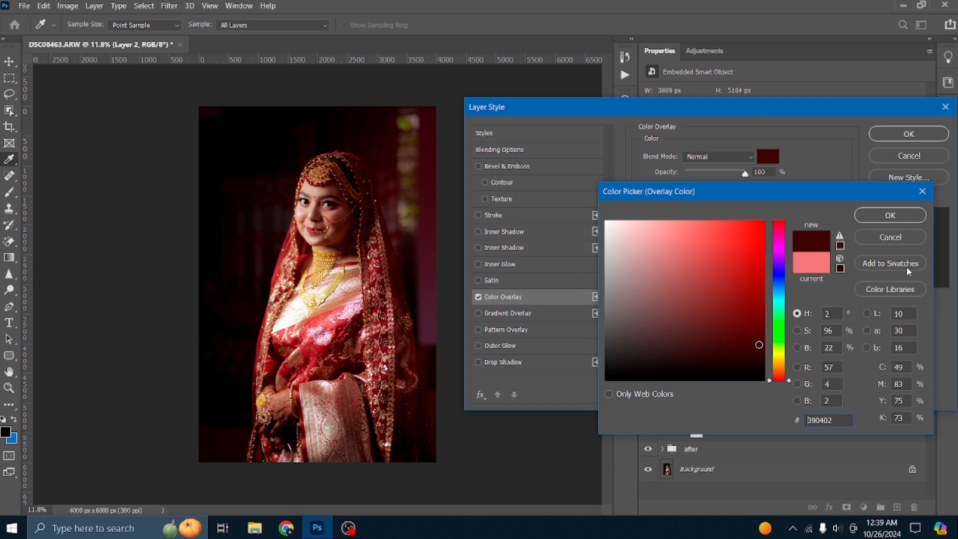
pyautogui.click(900, 217)
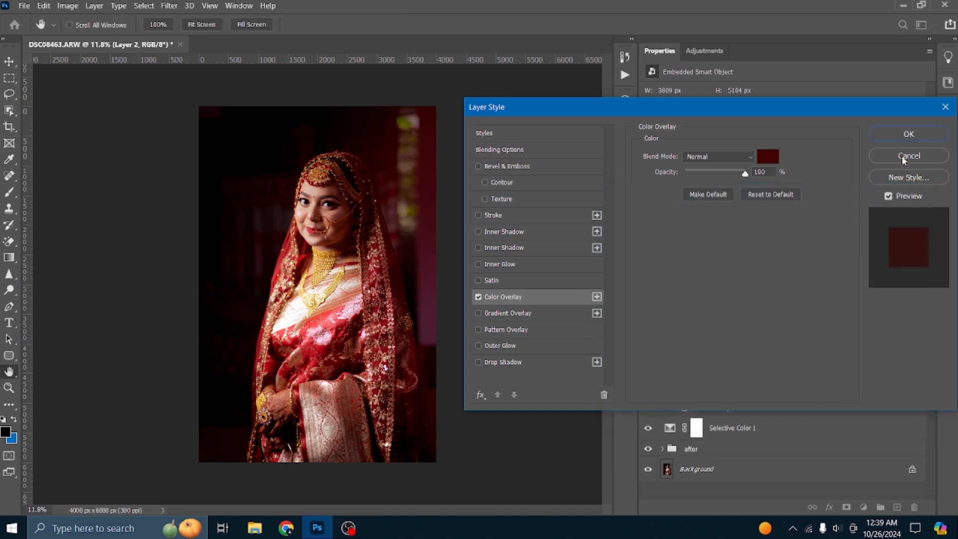
pyautogui.click(908, 134)
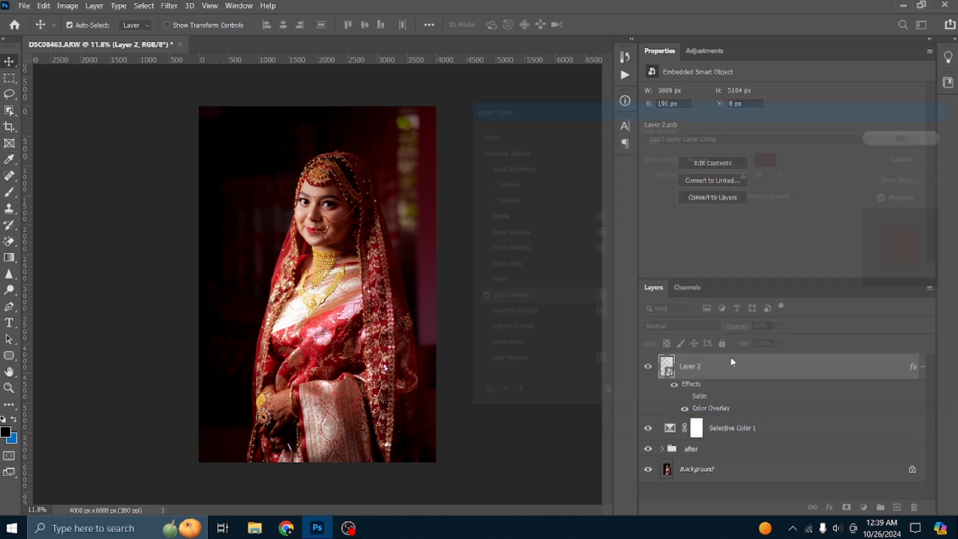
pyautogui.click(647, 368)
pyautogui.click(647, 368)
pyautogui.click(647, 368)
pyautogui.click(647, 368)
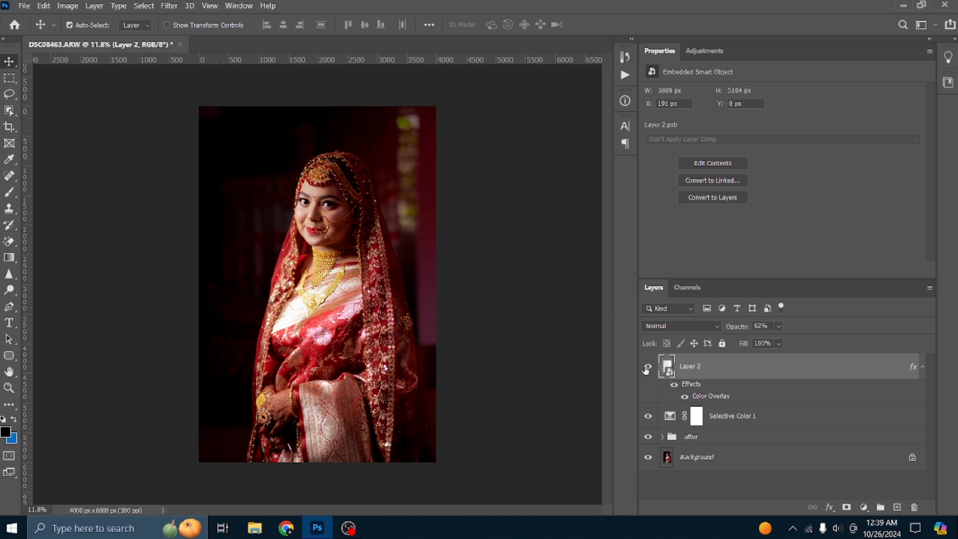
# Create a new empty layer above Layer 2 and select the entire canvas.
pyautogui.click(9, 78)
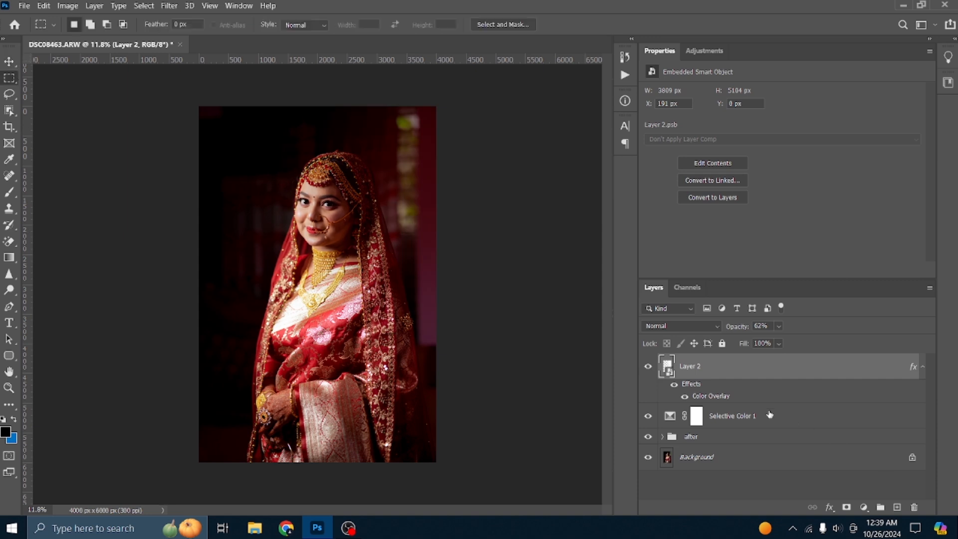
pyautogui.click(896, 507)
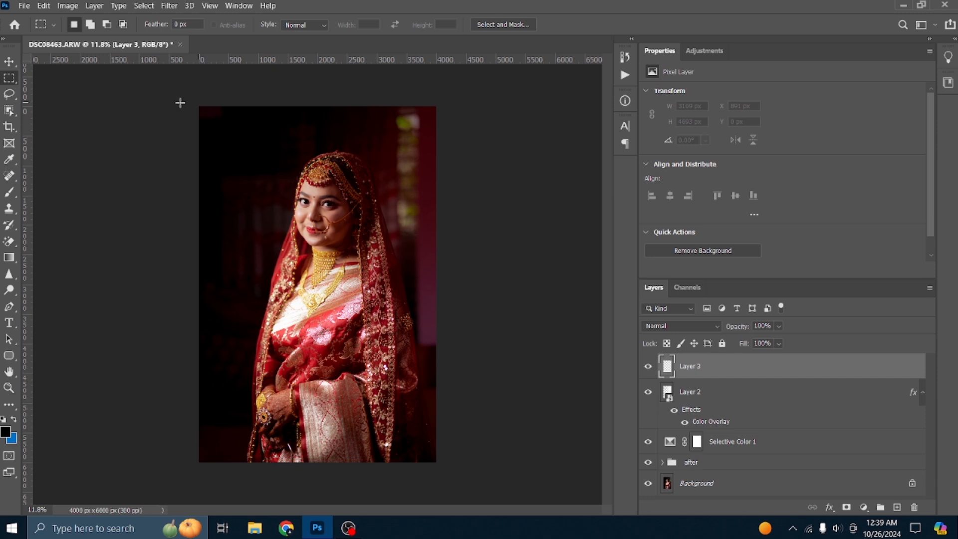
pyautogui.hotkey('ctrl', 'a')
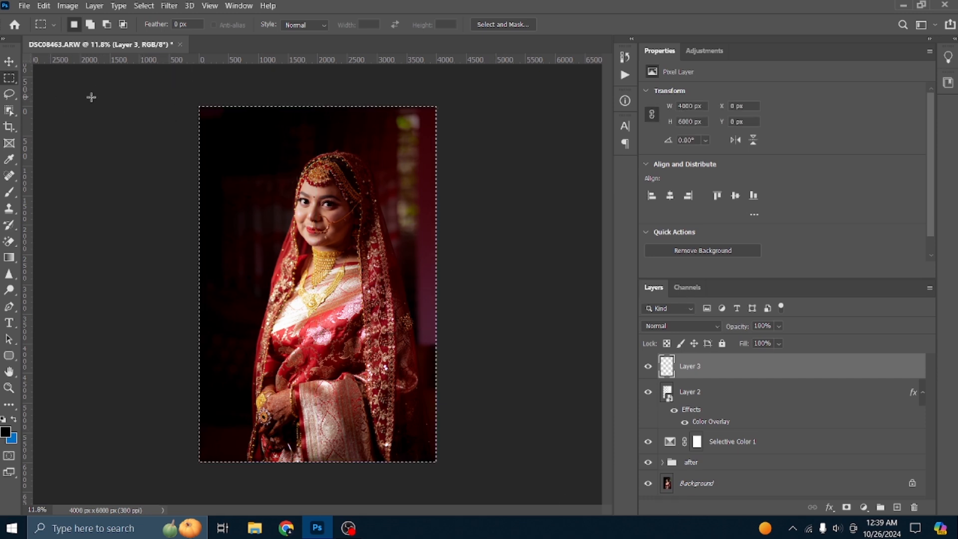
pyautogui.hotkey('ctrl', 'd')
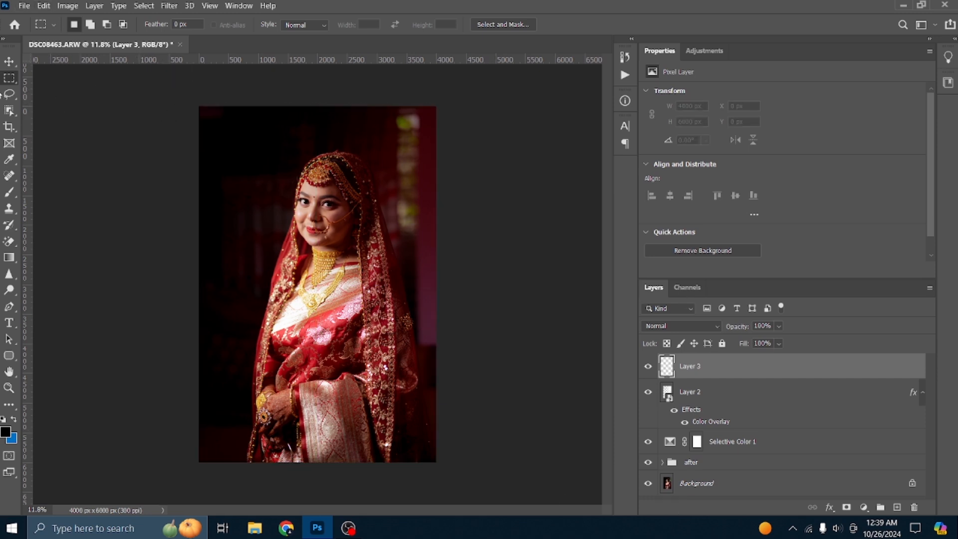
pyautogui.rightClick(9, 79)
pyautogui.click(54, 79)
pyautogui.moveTo(193, 97); pyautogui.dragTo(417, 371)
pyautogui.hotkey('ctrl', 'a')
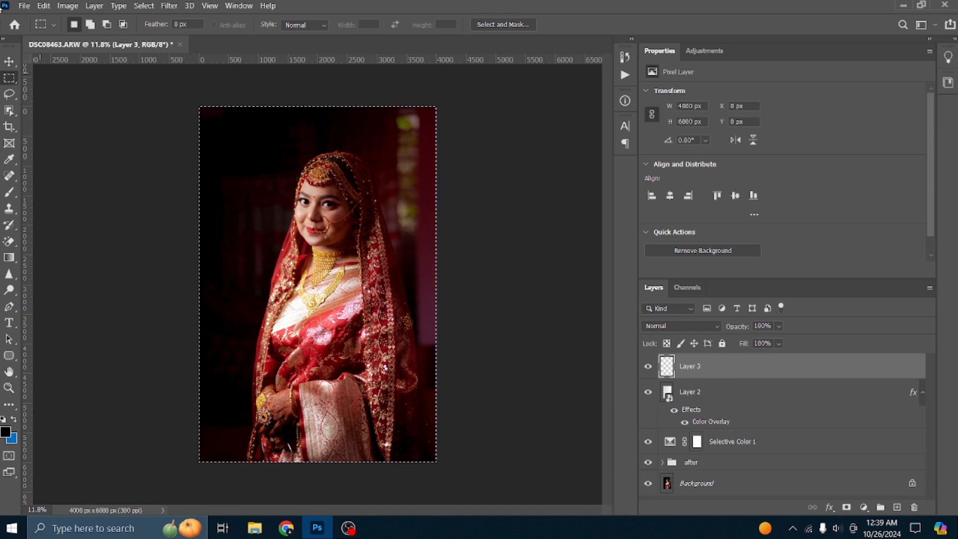
# Stroke the canvas selection on Layer 3 in white (ffffff), 10 px wide, inside, Normal mode at 100% opacity, and deselect.
pyautogui.click(44, 5)
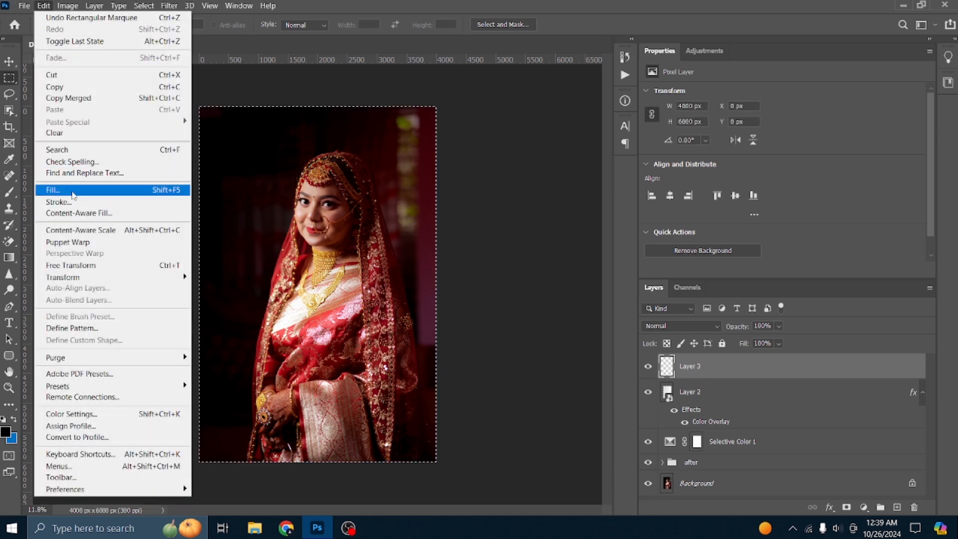
pyautogui.click(57, 202)
pyautogui.click(448, 171)
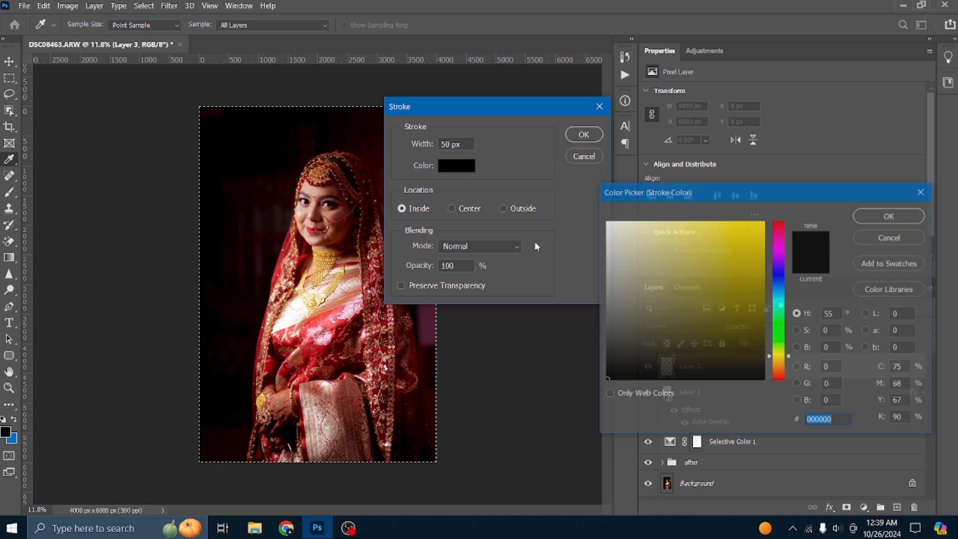
pyautogui.click(606, 221)
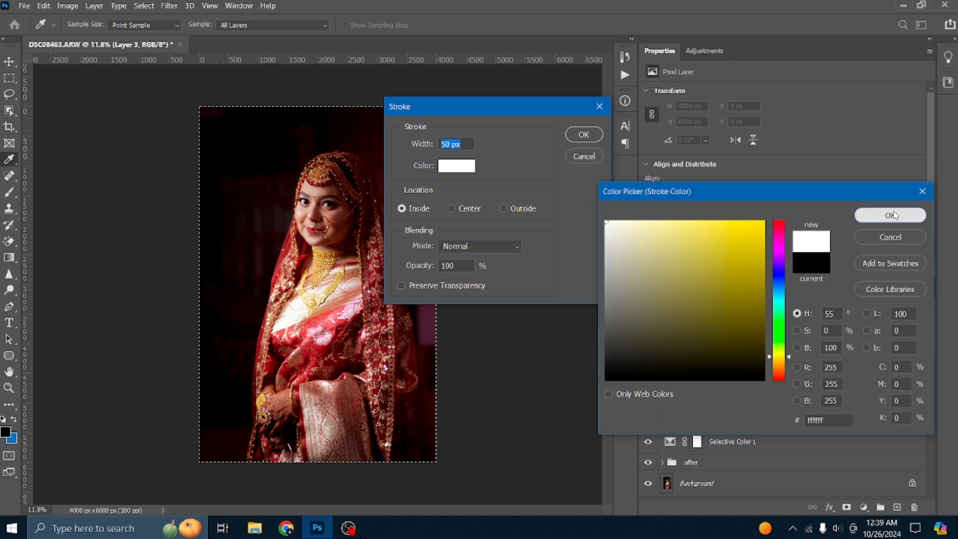
pyautogui.click(890, 215)
pyautogui.write('10')
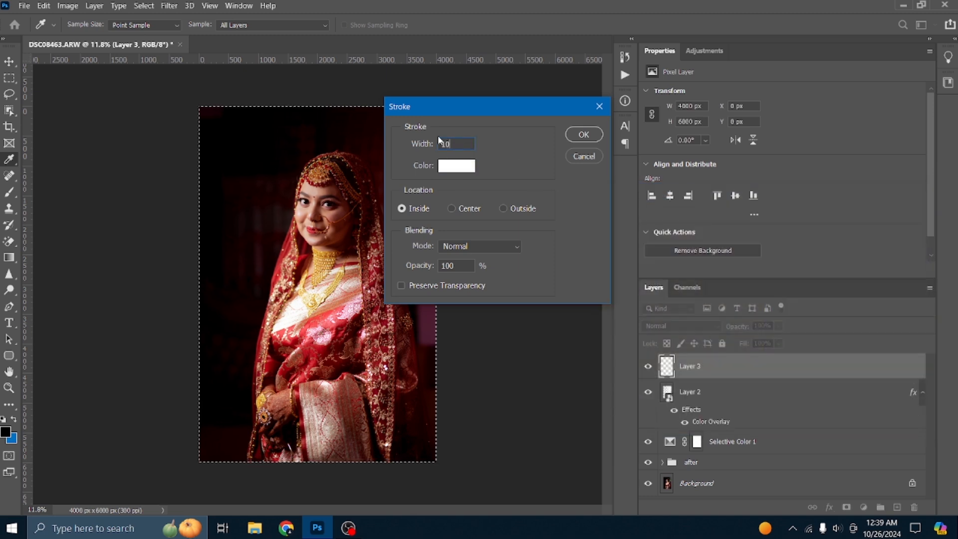
pyautogui.press('Return')
pyautogui.hotkey('ctrl', 'd')
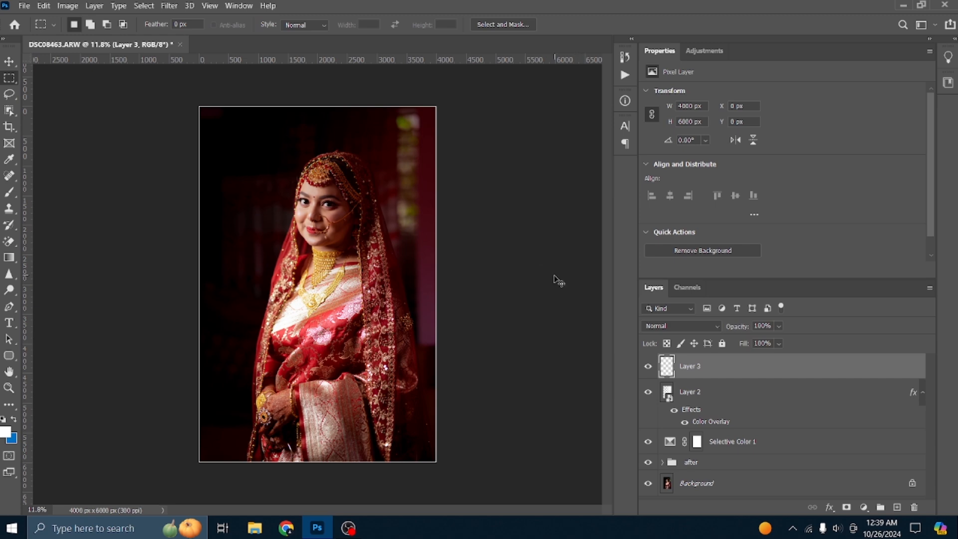
# Restore the full-canvas selection, stroke it at a width of 20 px on Layer 3, and clear the selection.
pyautogui.hotkey('ctrl', 'a')
pyautogui.click(54, 6)
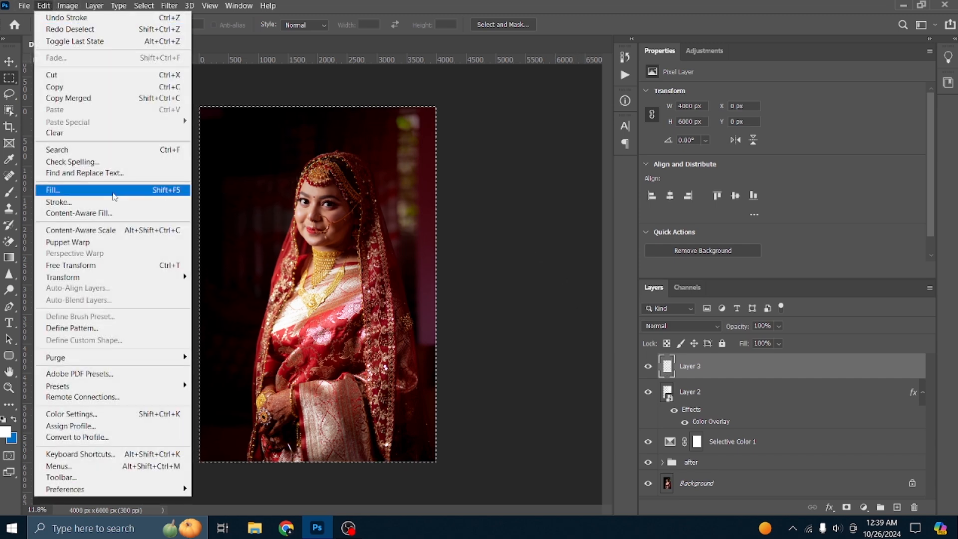
pyautogui.click(65, 204)
pyautogui.write('20')
pyautogui.press('Return')
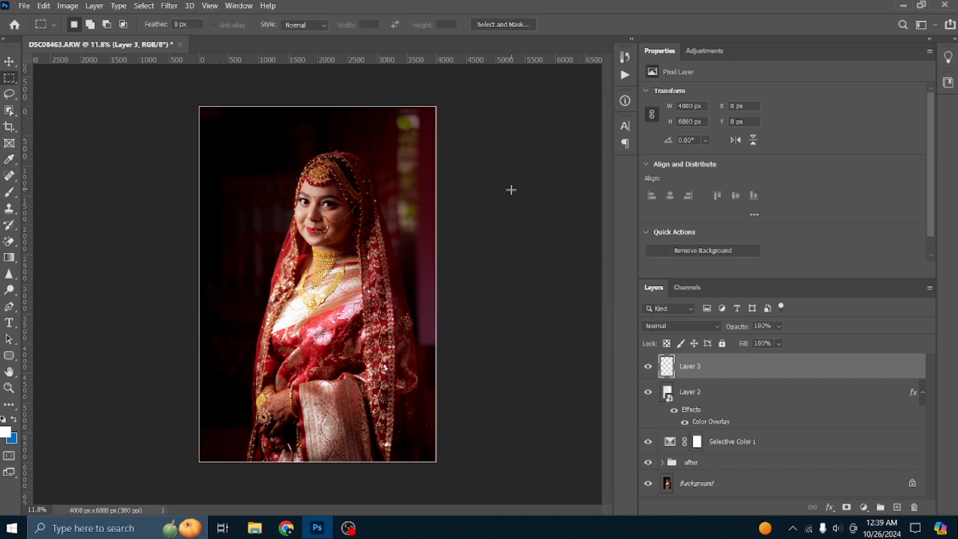
pyautogui.hotkey('ctrl', 'd')
# Lower the opacity of the white border on Layer 3 to 34%.
pyautogui.scroll(-2, 509, 190)
pyautogui.scroll(3, 497, 218)
pyautogui.click(779, 326)
pyautogui.moveTo(762, 339); pyautogui.dragTo(755, 342)
pyautogui.press('v')
pyautogui.scroll(-1, 471, 259)
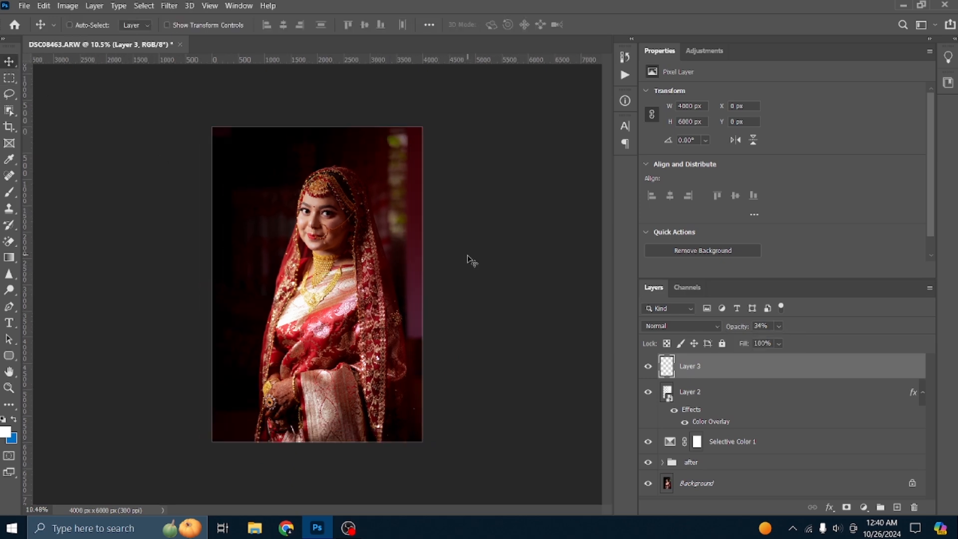
# Save the layered document to the Desktop as Photoshop file DSC08463, accepting the format options.
pyautogui.hotkey('ctrl', 's')
pyautogui.click(509, 357)
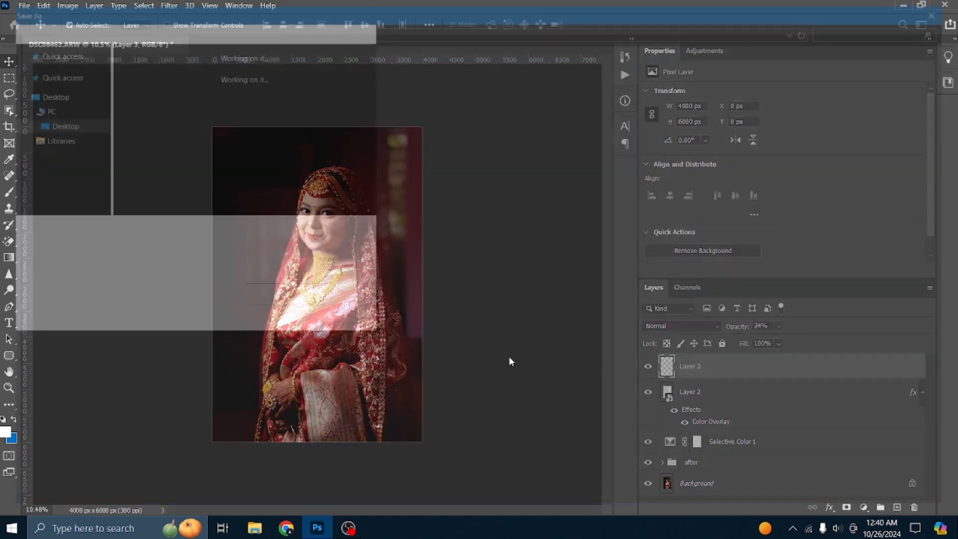
pyautogui.scroll(2, 43, 130)
pyautogui.scroll(1, 43, 130)
pyautogui.click(40, 92)
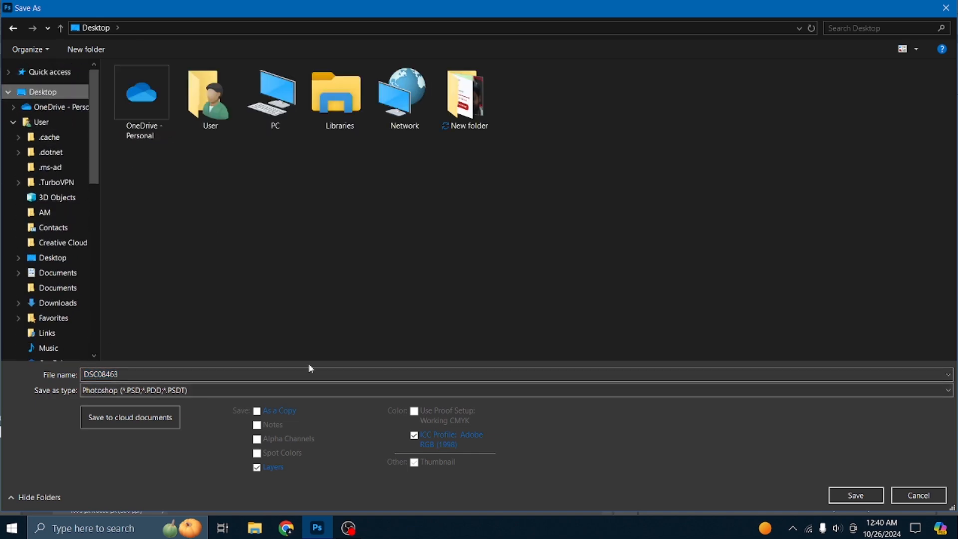
pyautogui.click(849, 495)
pyautogui.click(646, 148)
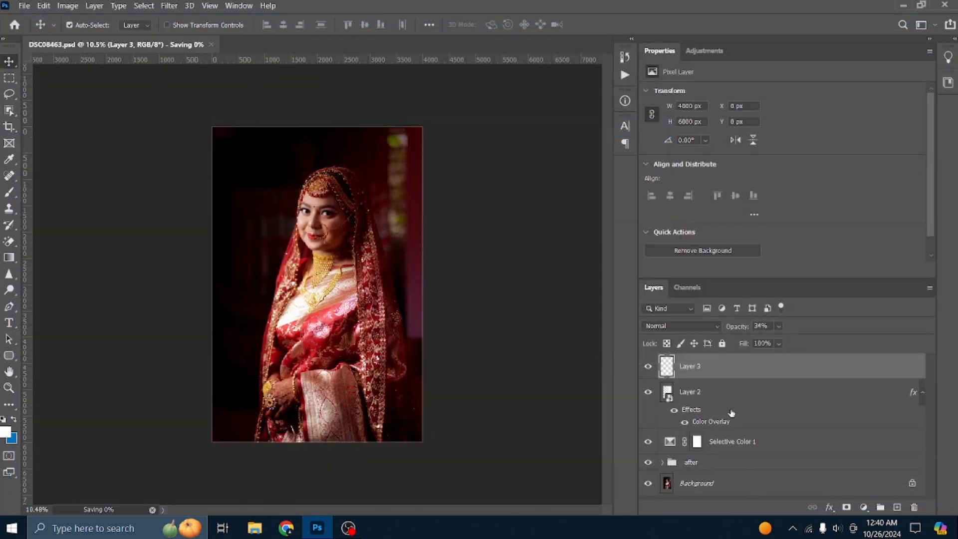
# Group Layer 3, Layer 2, Selective Color 1 and the after group together, and name the new group After.
pyautogui.keyDown('shift'); pyautogui.click(706, 471); pyautogui.keyUp('shift')
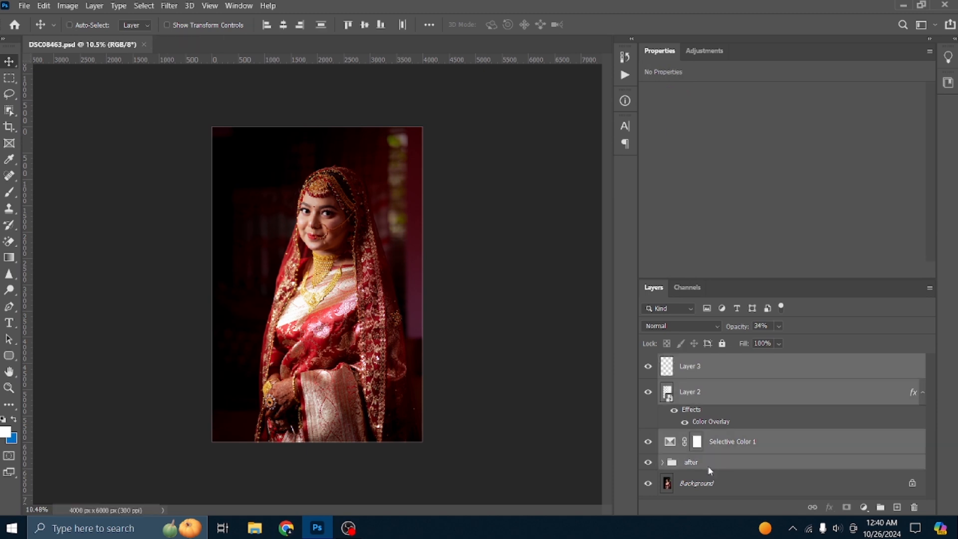
pyautogui.hotkey('ctrl', 'g')
pyautogui.doubleClick(692, 361)
pyautogui.write('A')
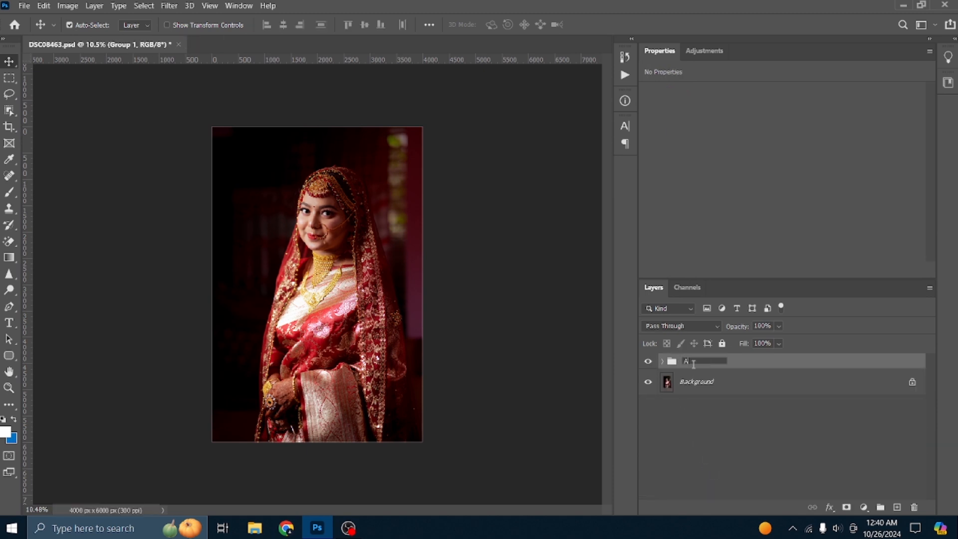
pyautogui.write('fter')
pyautogui.press('Return')
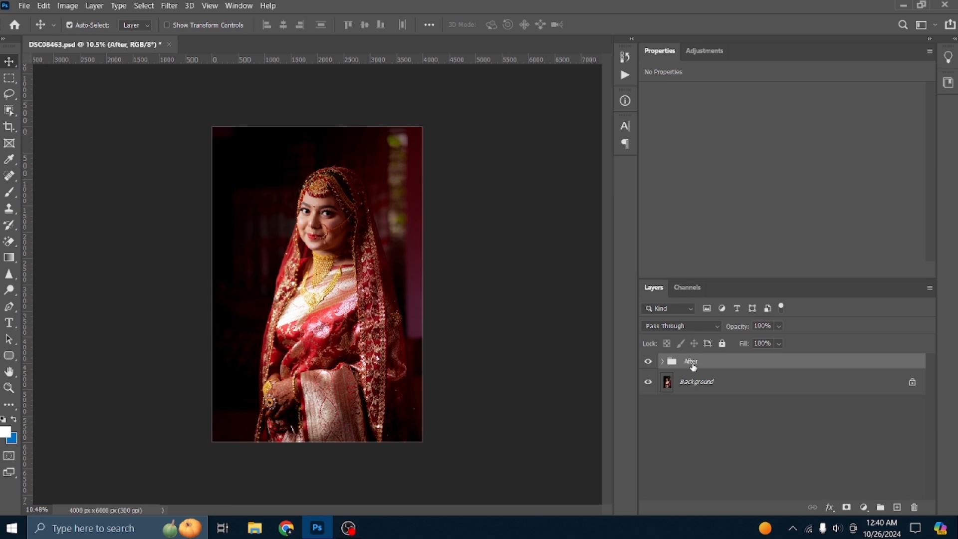
# Compare the portrait with and without the After group, examining the face and the whole image.
pyautogui.scroll(2, 351, 270)
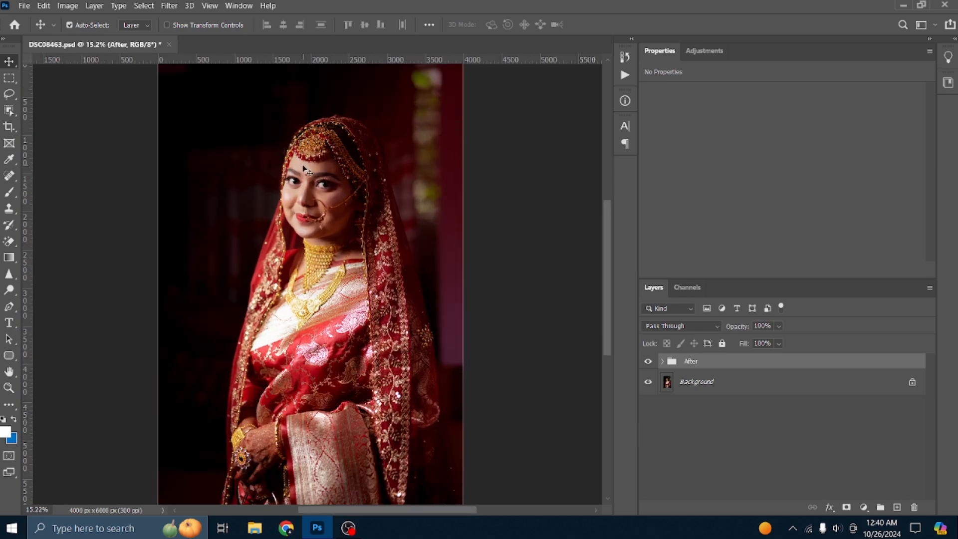
pyautogui.scroll(6, 306, 169)
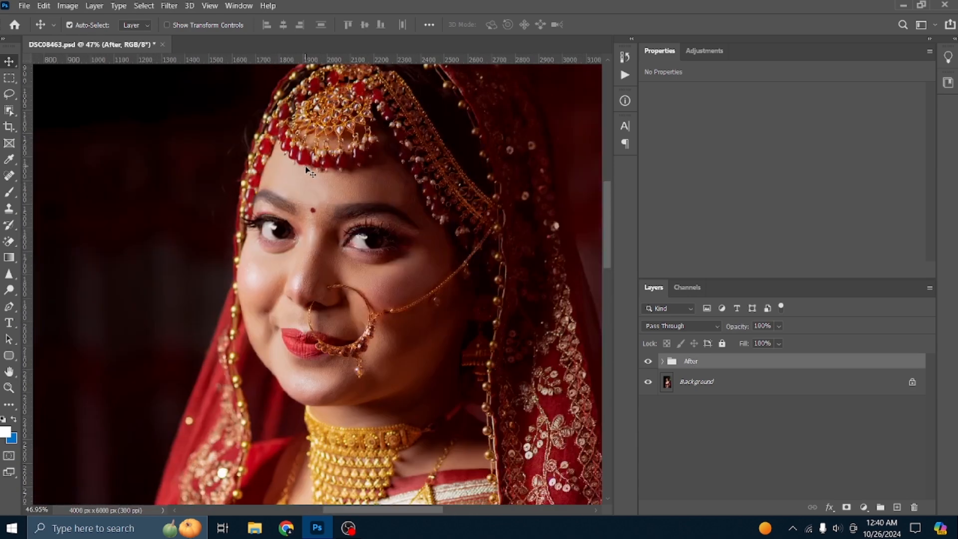
pyautogui.scroll(-6, 306, 169)
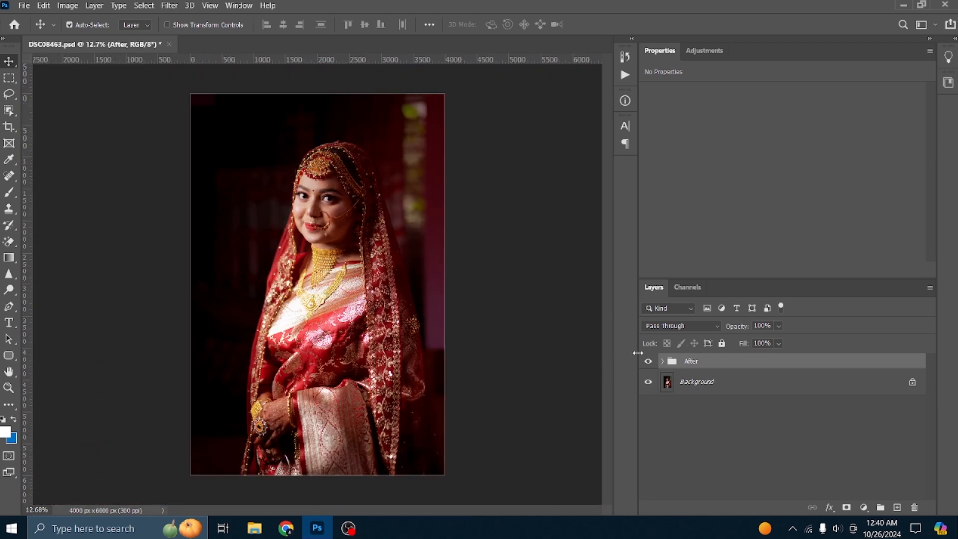
pyautogui.click(647, 364)
pyautogui.click(648, 364)
pyautogui.click(648, 363)
pyautogui.click(647, 364)
pyautogui.scroll(2, 401, 268)
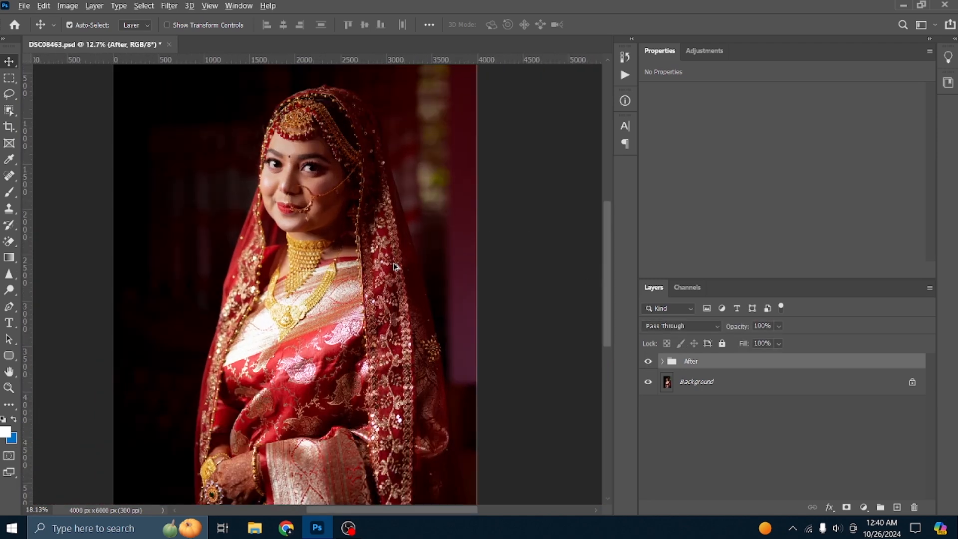
pyautogui.scroll(-2, 401, 268)
pyautogui.scroll(4, 401, 268)
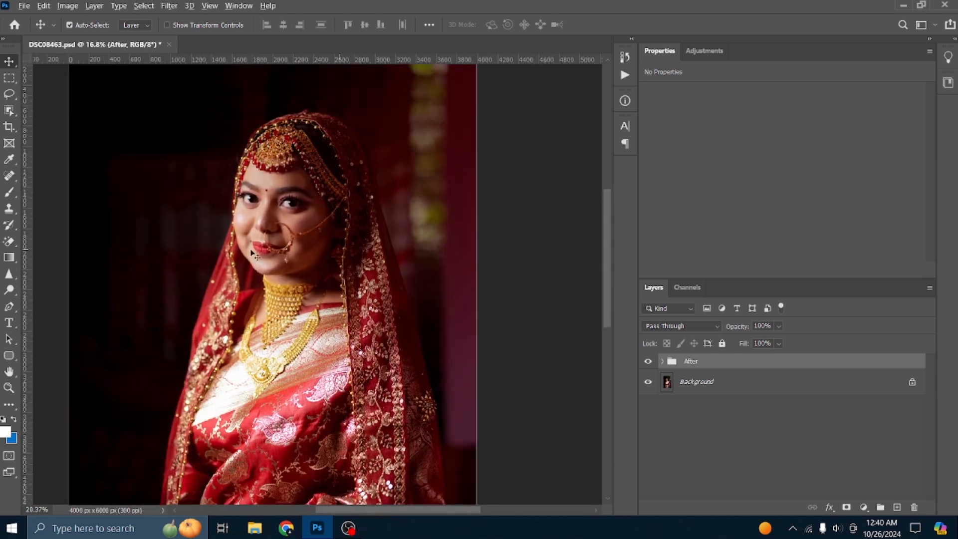
pyautogui.scroll(4, 250, 249)
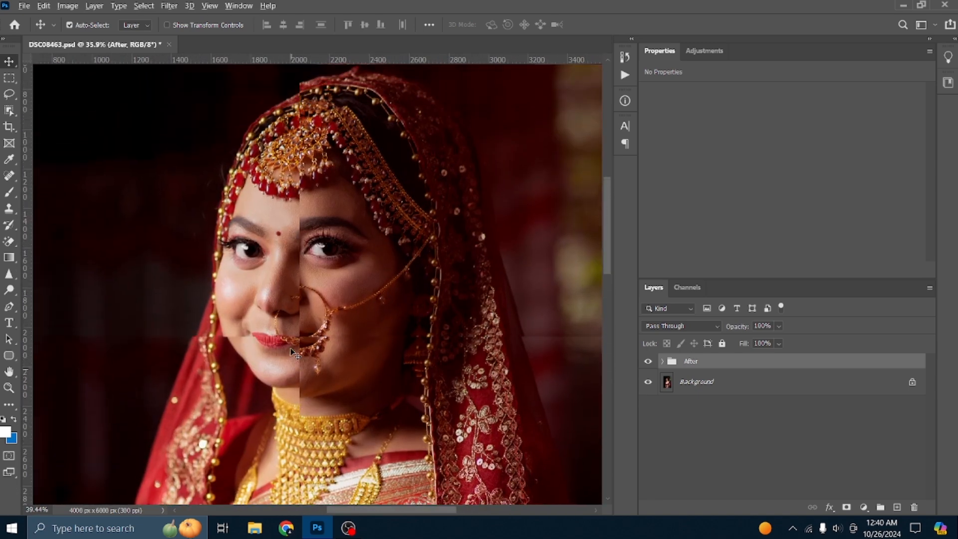
# Save a JPEG copy named DSC08463 to the Desktop at quality 12 (Maximum) with the Baseline ("Standard") format.
pyautogui.click(24, 6)
pyautogui.click(38, 152)
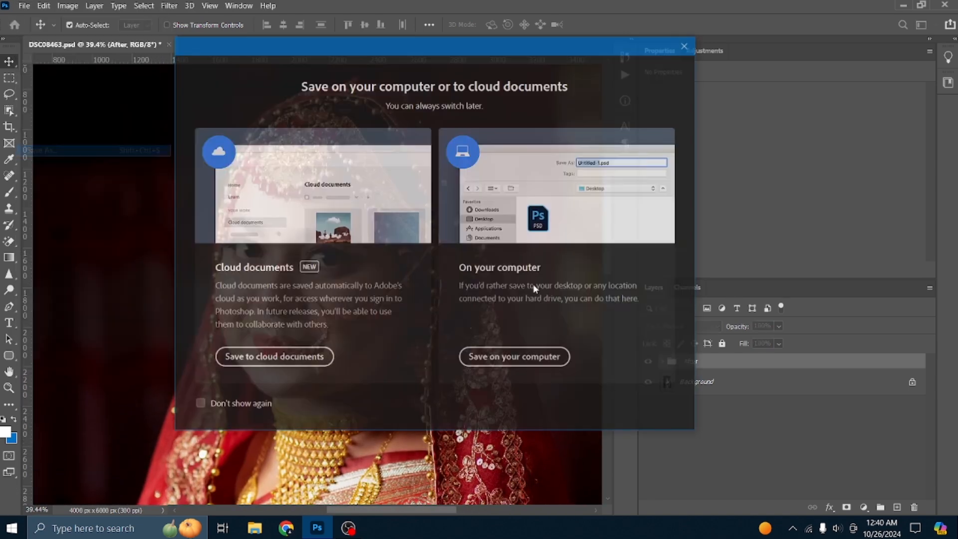
pyautogui.click(528, 369)
pyautogui.click(157, 390)
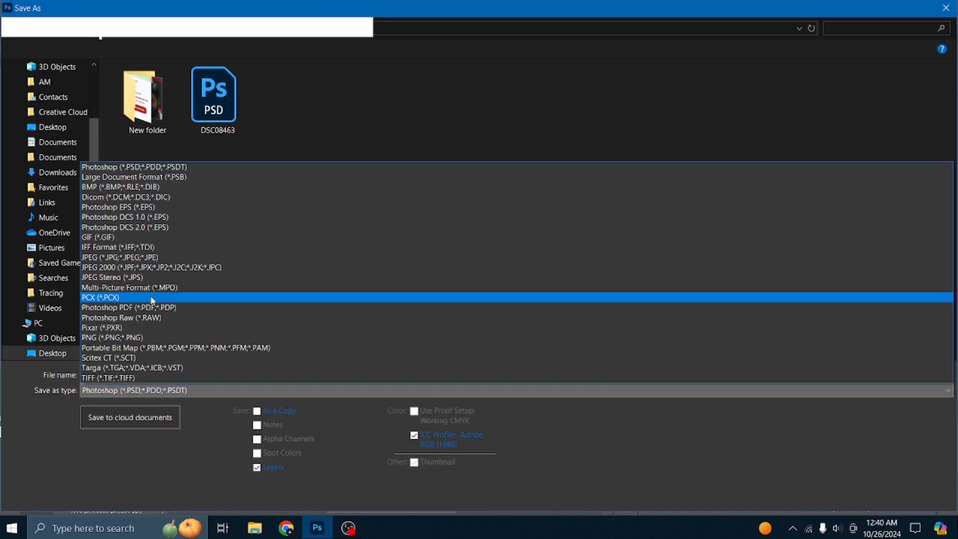
pyautogui.click(145, 257)
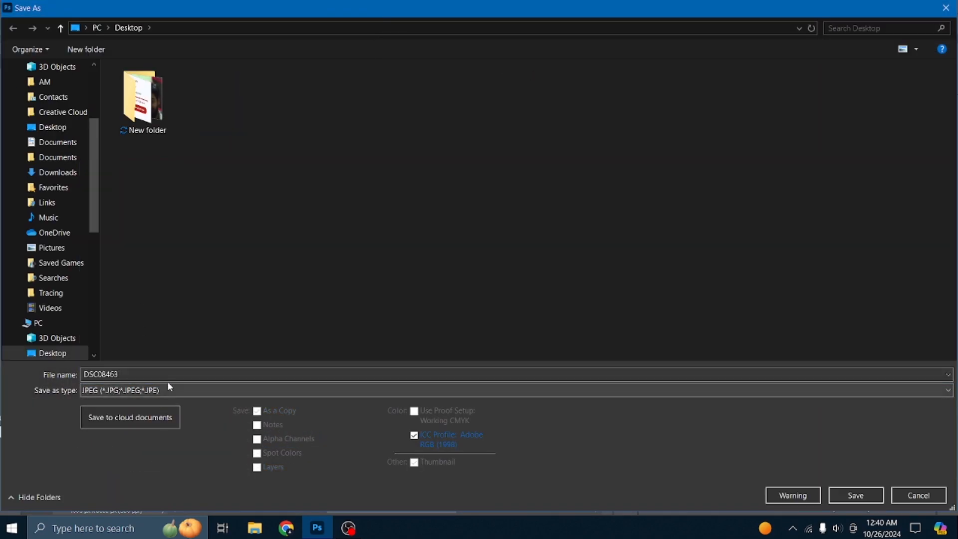
pyautogui.click(854, 494)
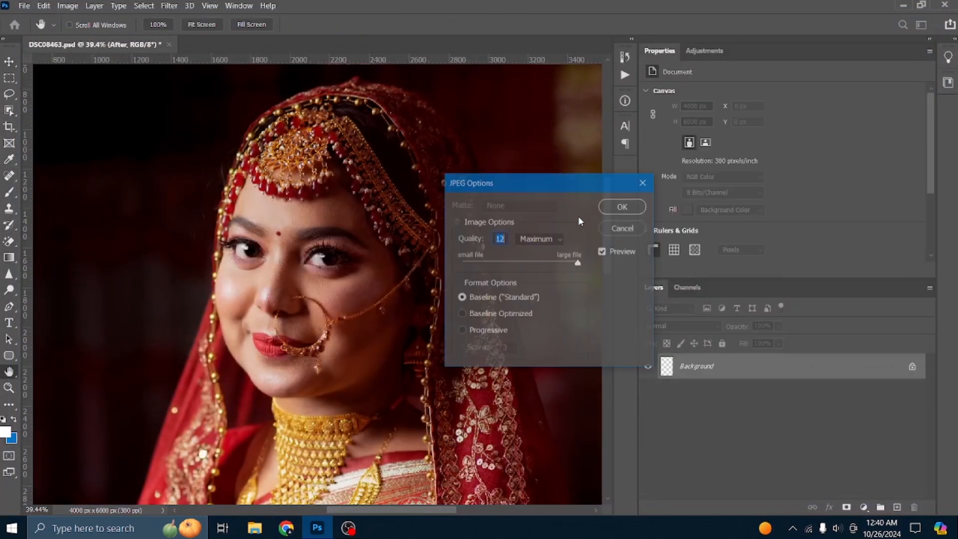
pyautogui.click(623, 206)
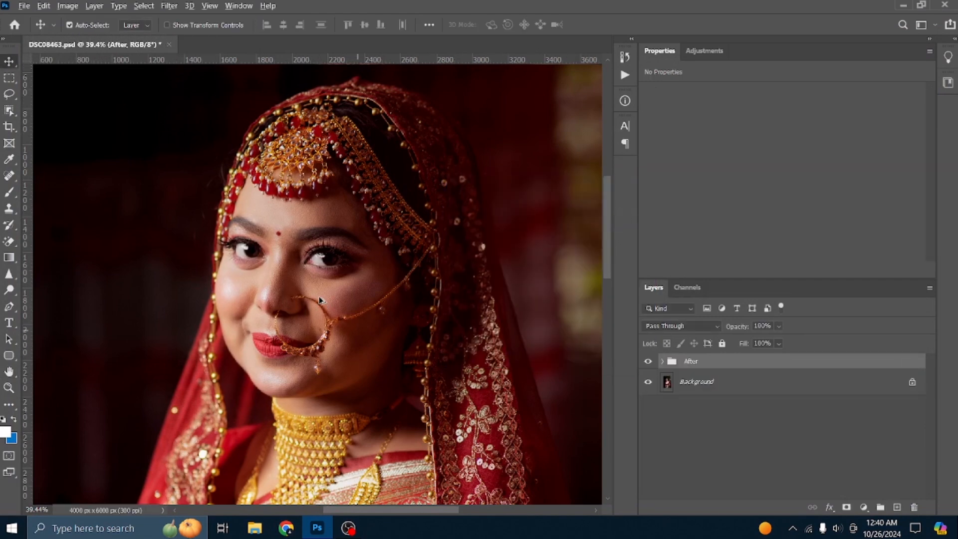
pyautogui.scroll(-5, 319, 302)
pyautogui.scroll(-2, 319, 302)
pyautogui.scroll(4, 346, 299)
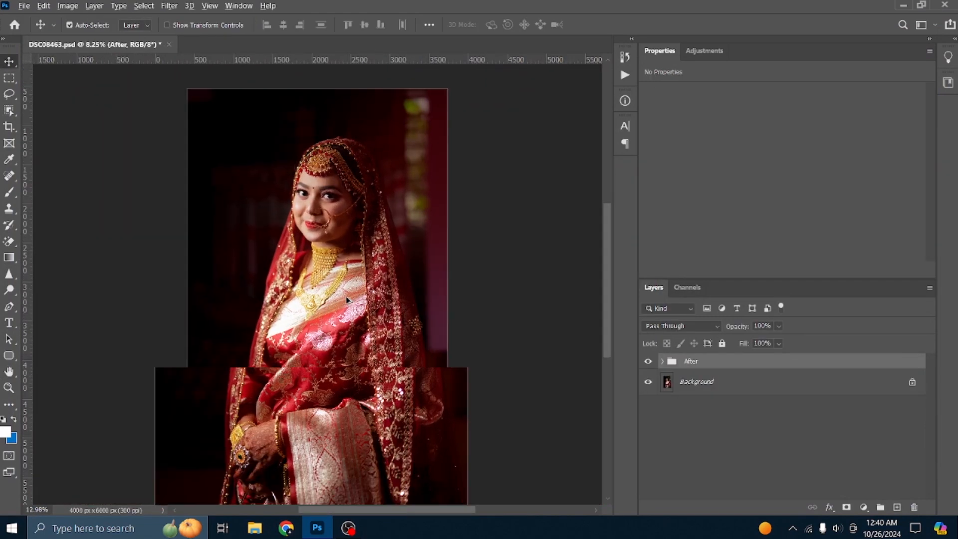
pyautogui.scroll(-2, 346, 298)
pyautogui.scroll(2, 346, 297)
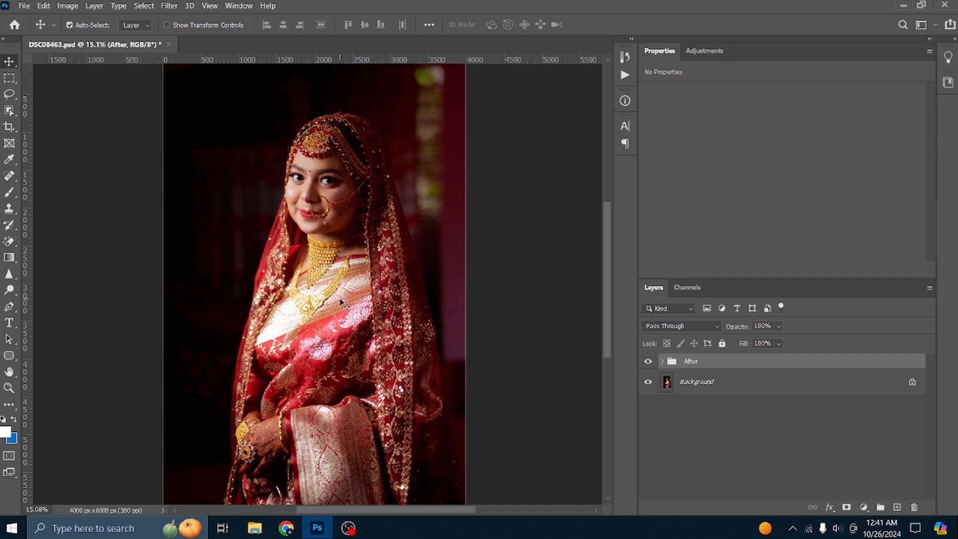
pyautogui.scroll(5, 342, 303)
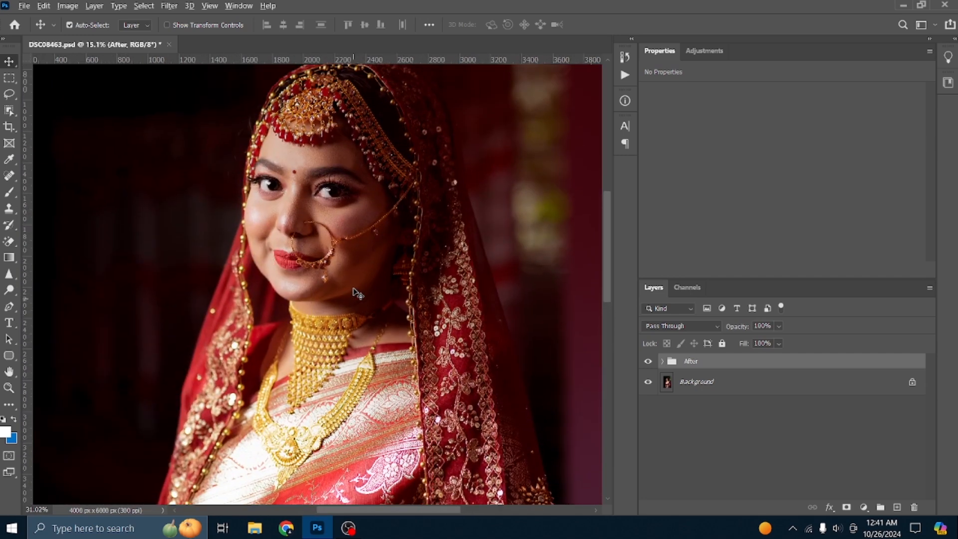
pyautogui.scroll(4, 312, 299)
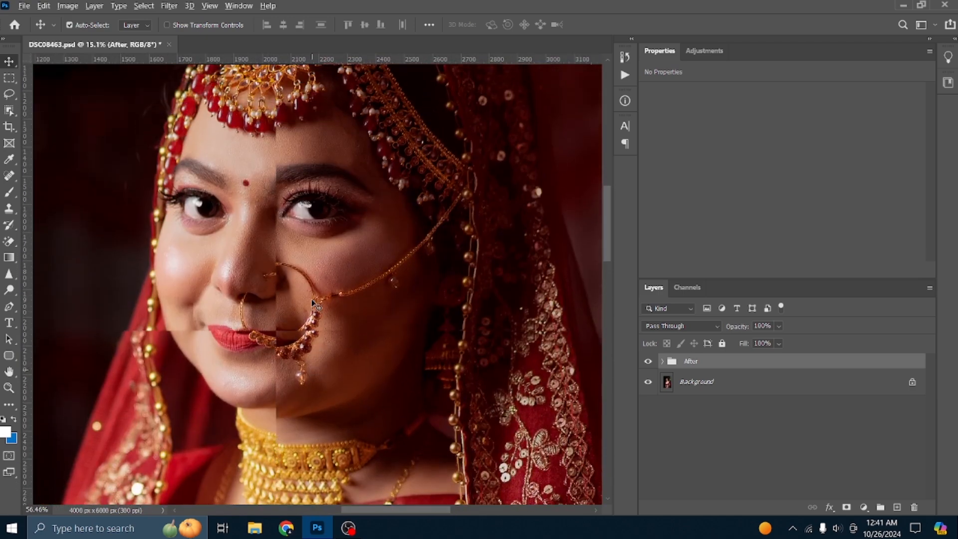